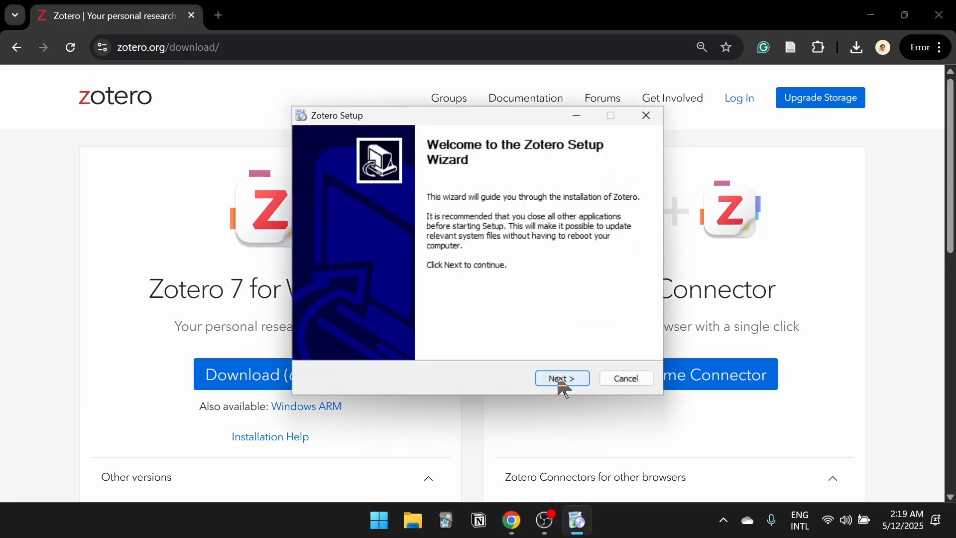
# - Install Zotero with the Standard setup type and launch it as the wizard finishes
pyautogui.click(561, 381)
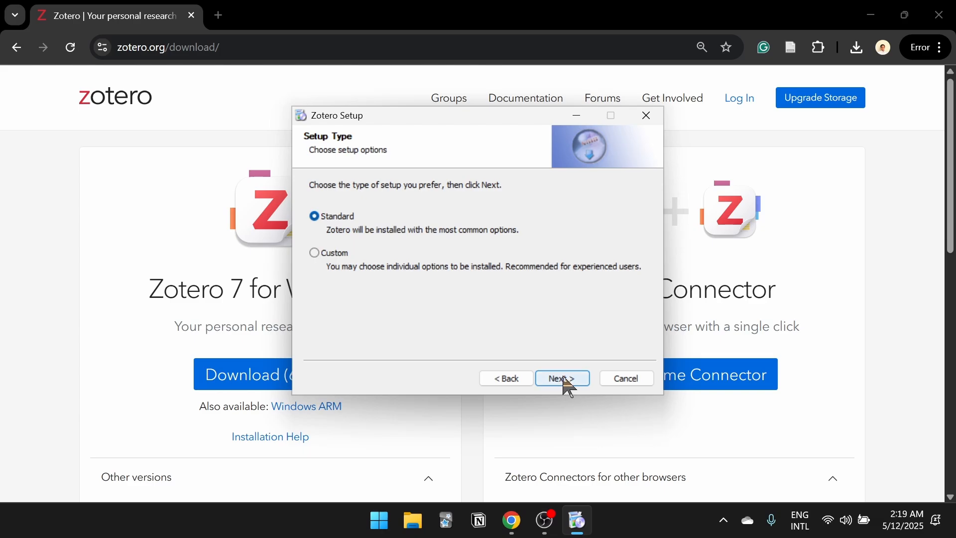
pyautogui.click(567, 382)
pyautogui.click(567, 384)
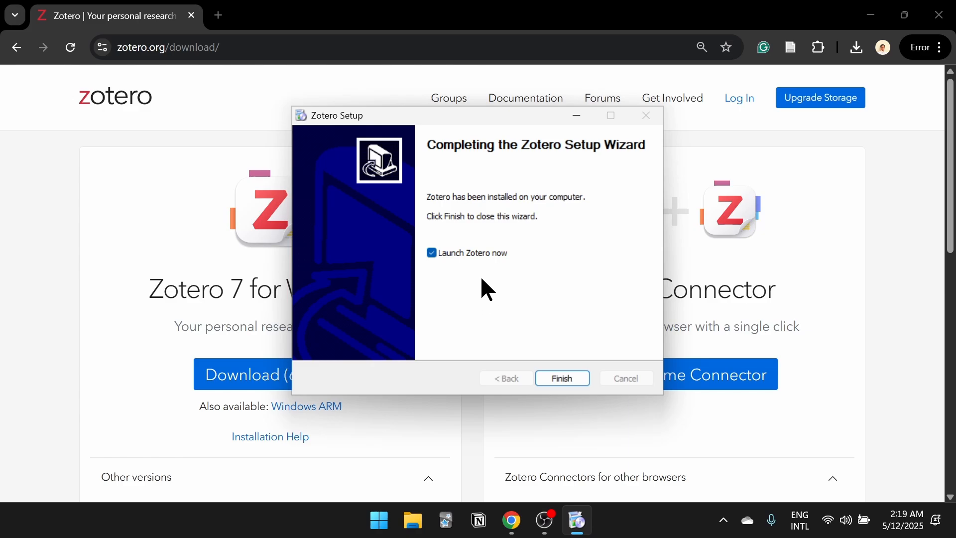
pyautogui.click(560, 379)
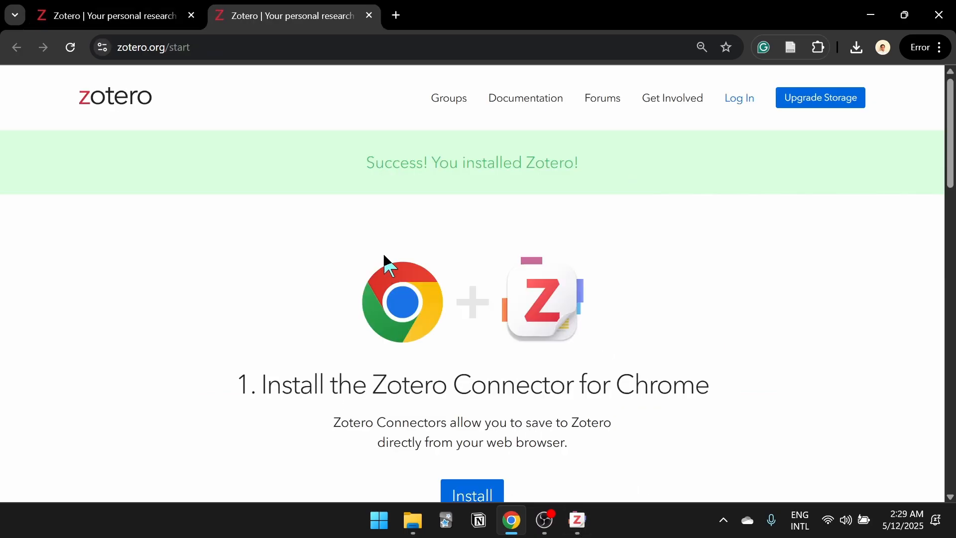
# - Switch to the Zotero desktop app, maximize its window and select My Library
pyautogui.scroll(-3, 474, 283)
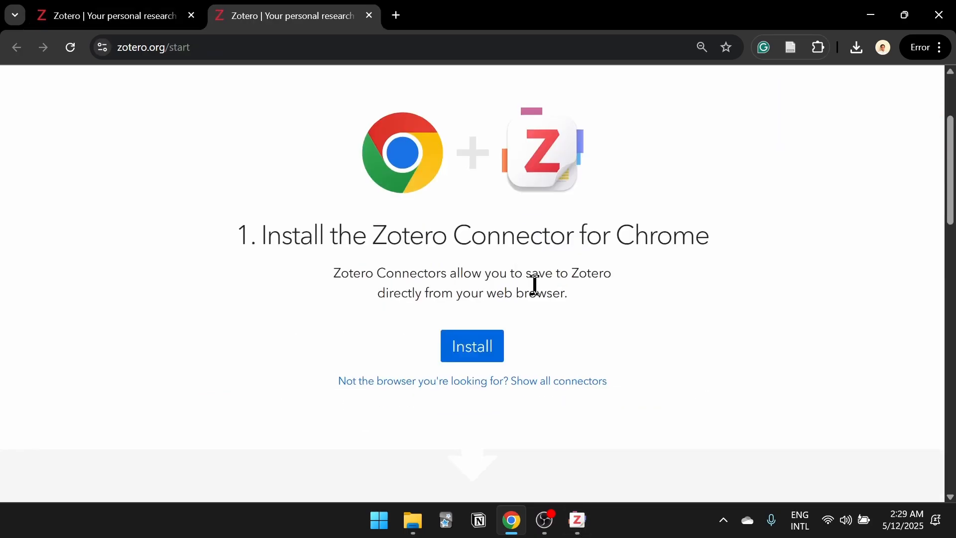
pyautogui.moveTo(581, 533)
pyautogui.click(559, 443)
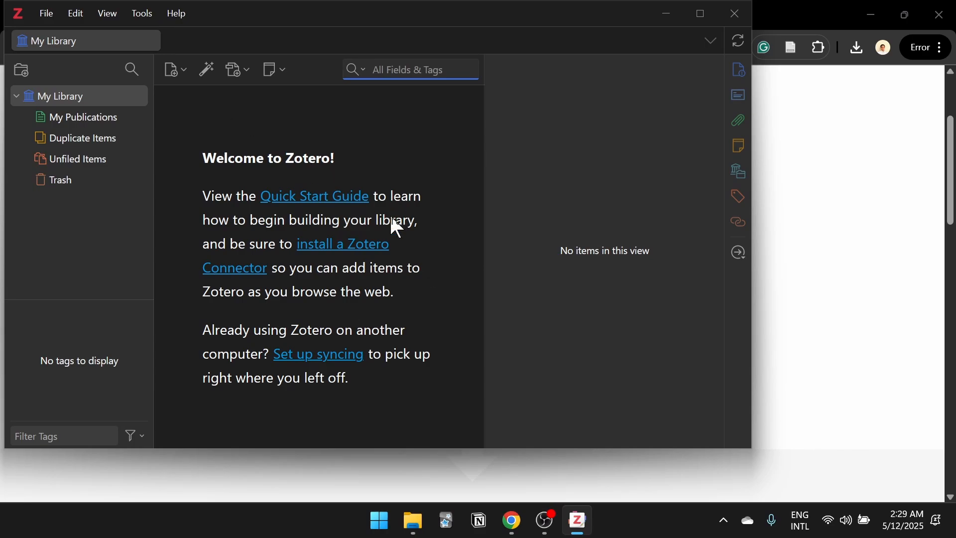
pyautogui.click(702, 13)
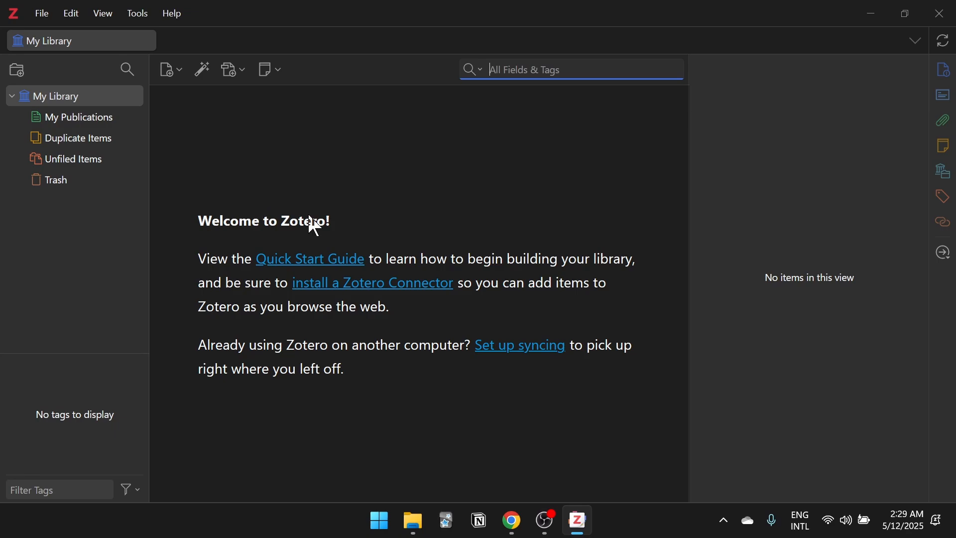
pyautogui.click(60, 104)
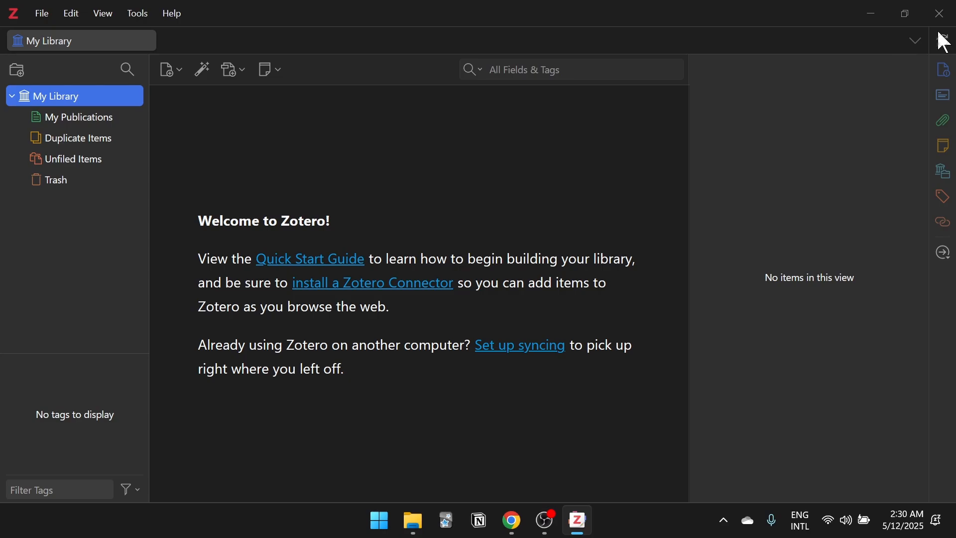
# - Examine the connector and registration sections of the Zotero start page in Chrome, and return to the Zotero desktop app
pyautogui.click(512, 522)
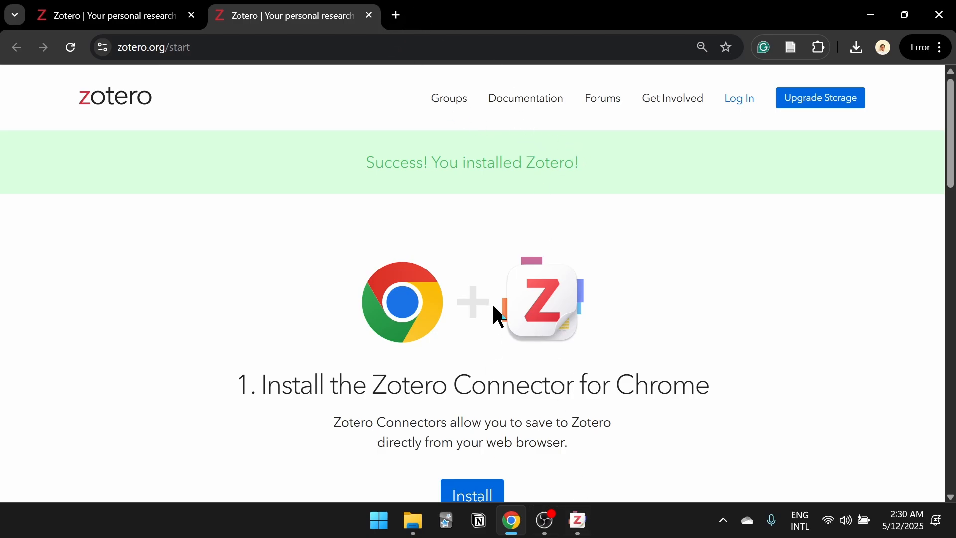
pyautogui.scroll(-3, 508, 348)
pyautogui.click(579, 522)
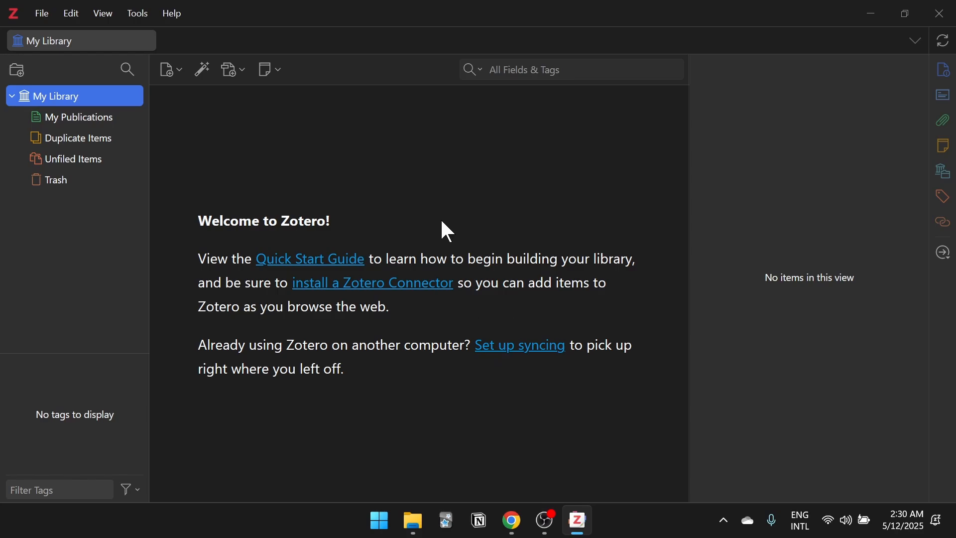
pyautogui.click(512, 521)
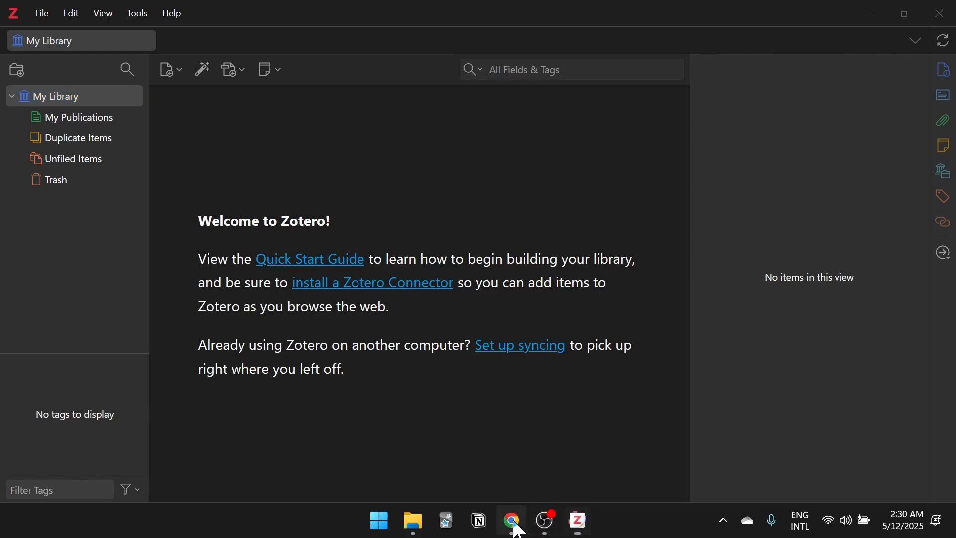
pyautogui.scroll(-6, 403, 224)
pyautogui.scroll(3, 336, 152)
pyautogui.scroll(-1, 397, 260)
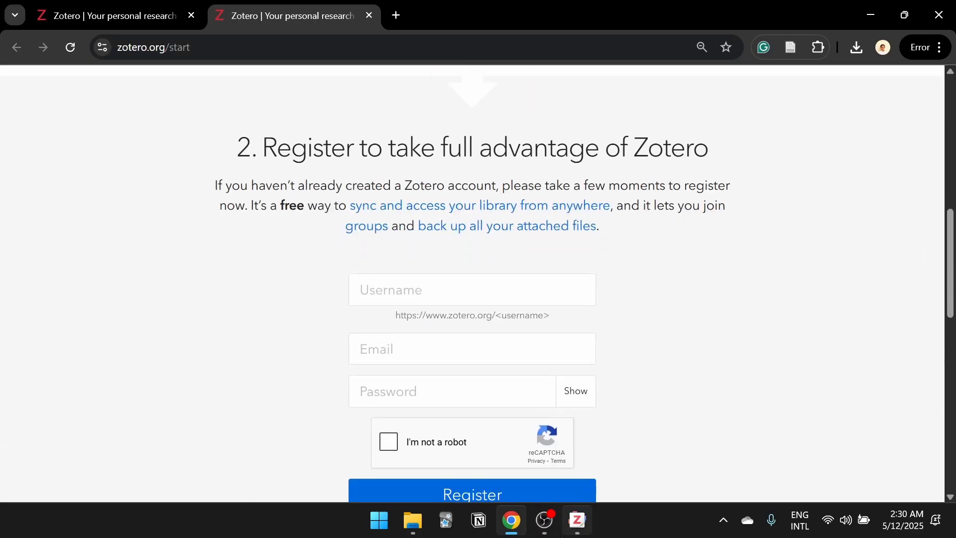
pyautogui.click(579, 516)
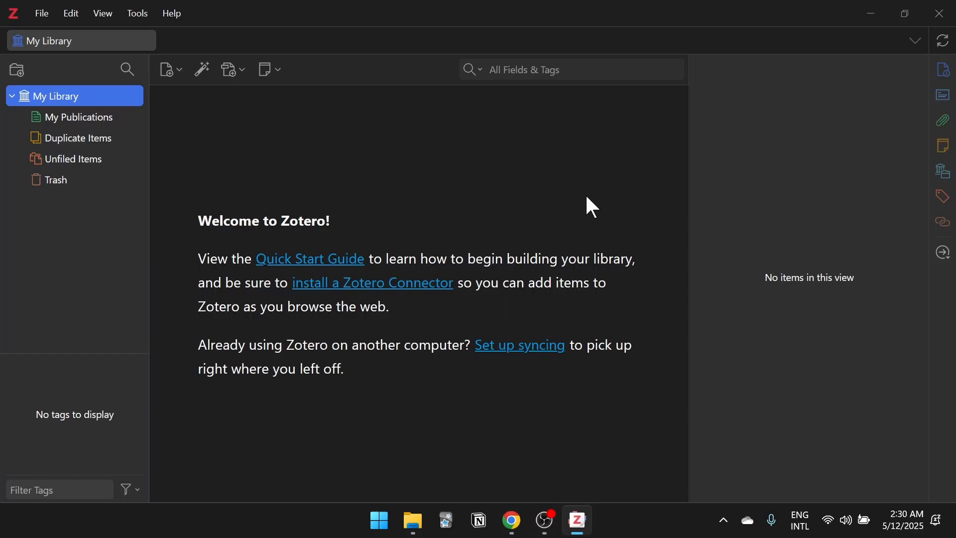
# - Start a sync with the Zotero server and open the sync preferences at the account username and password fields
pyautogui.click(946, 42)
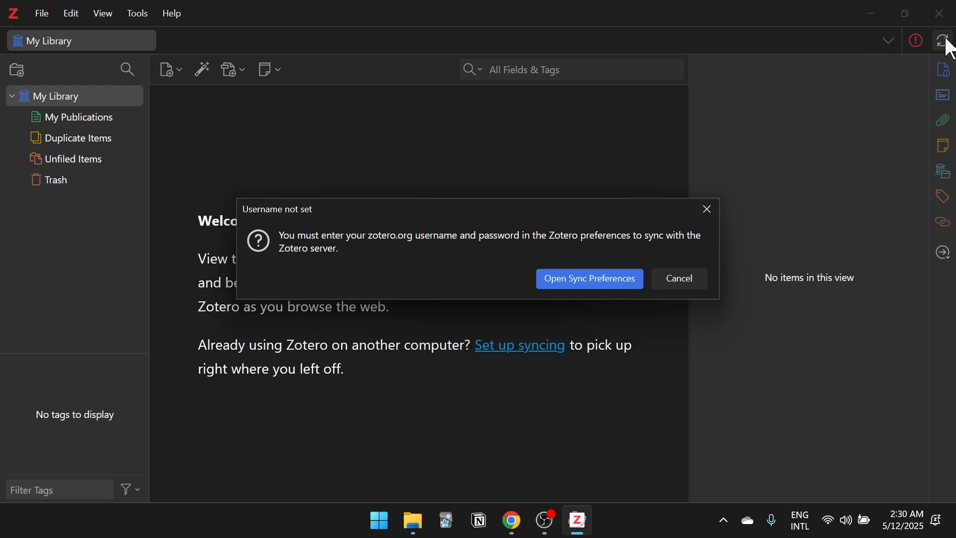
pyautogui.moveTo(572, 215); pyautogui.dragTo(686, 324)
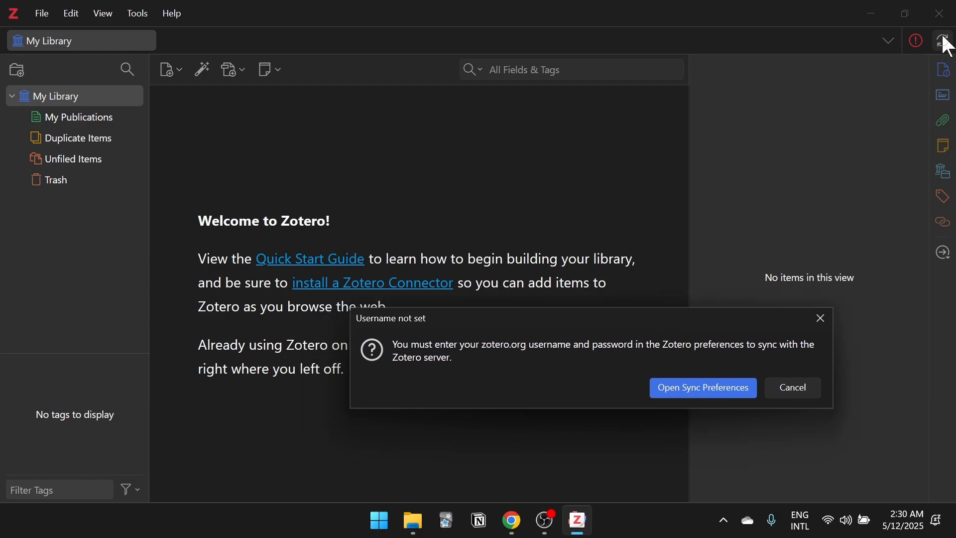
pyautogui.moveTo(674, 322); pyautogui.dragTo(645, 182)
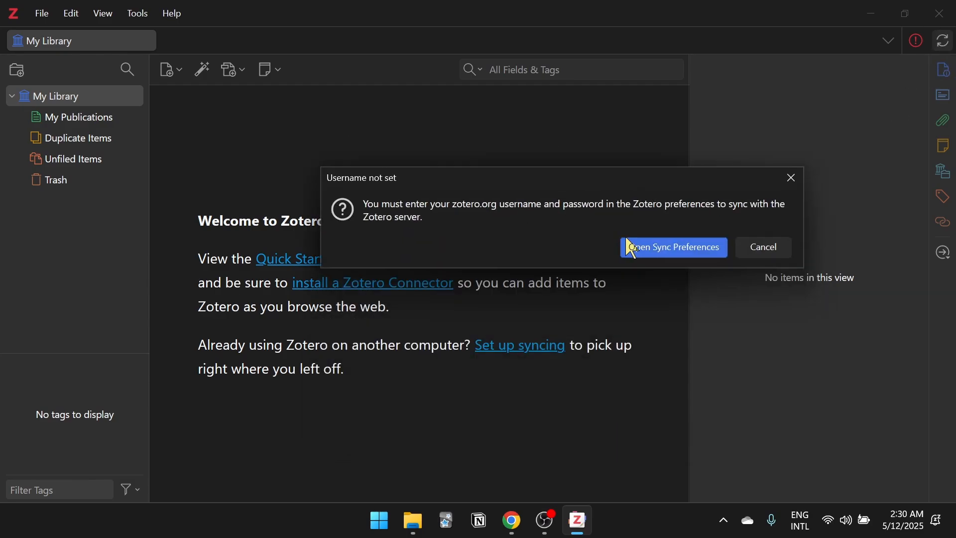
pyautogui.click(659, 251)
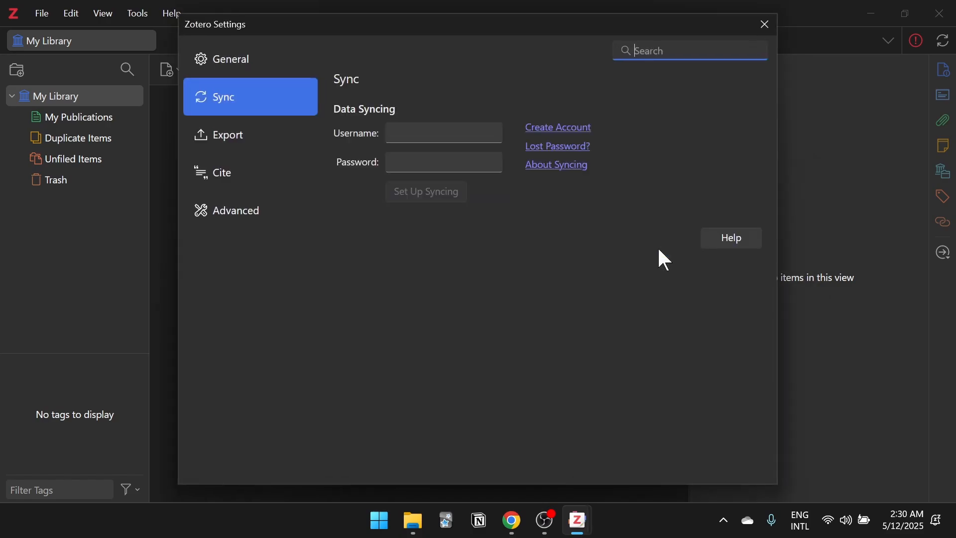
pyautogui.click(412, 136)
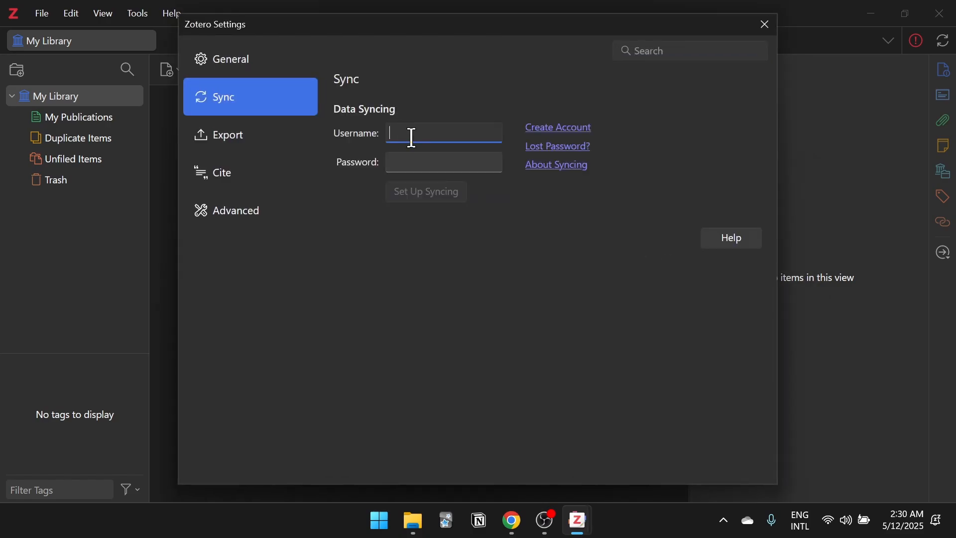
pyautogui.click(446, 165)
pyautogui.click(456, 133)
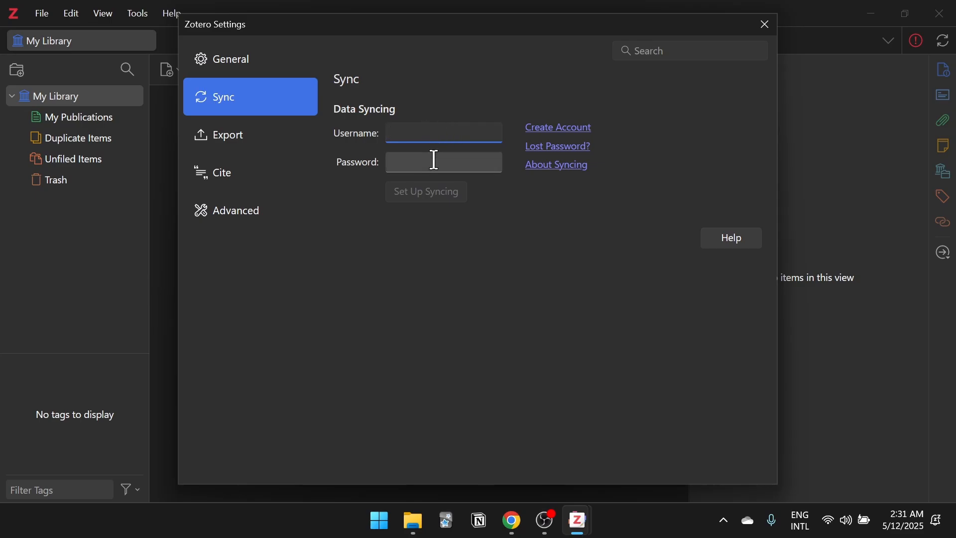
# - Open the Zotero account creation page from the sync settings and examine its registration form fields
pyautogui.click(568, 130)
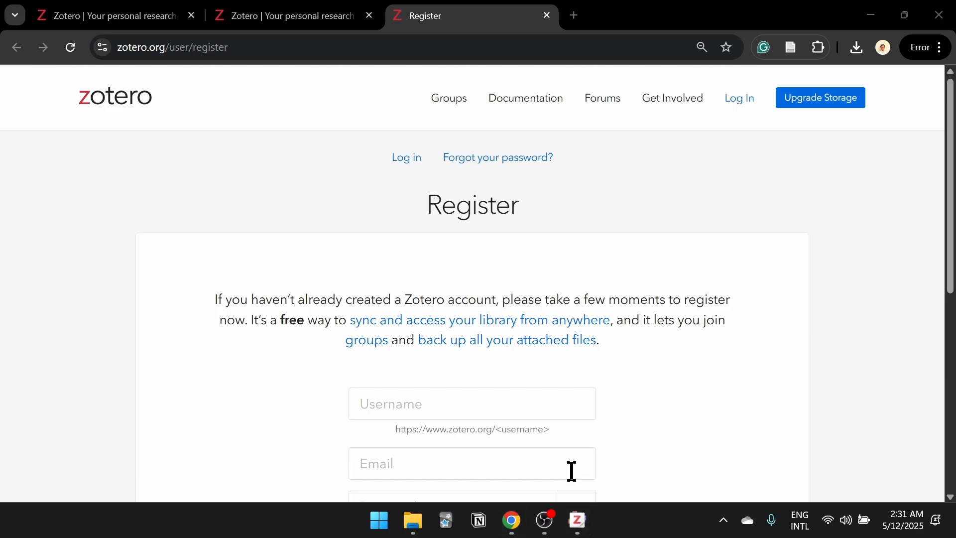
pyautogui.click(647, 430)
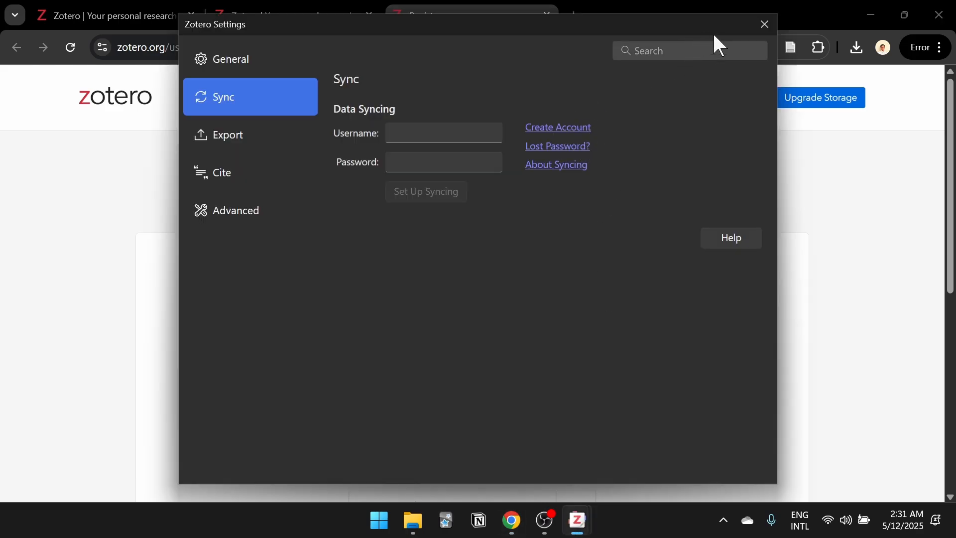
pyautogui.click(846, 183)
pyautogui.scroll(-5, 527, 199)
pyautogui.scroll(6, 528, 199)
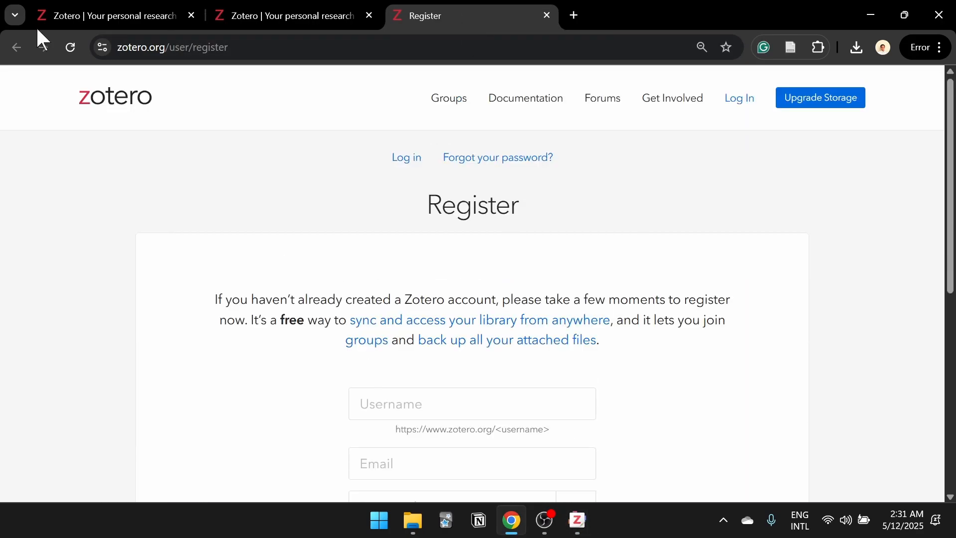
pyautogui.scroll(-1, 373, 125)
pyautogui.scroll(-3, 373, 125)
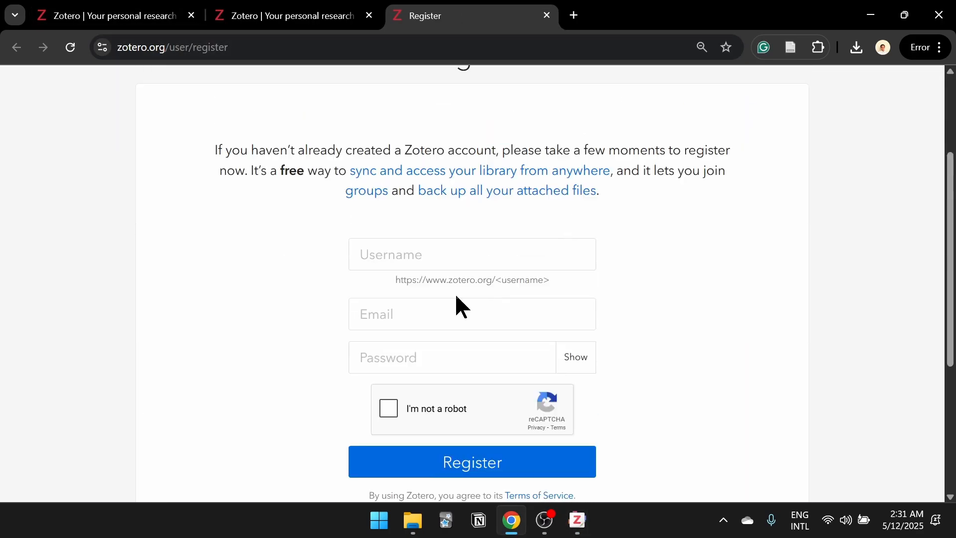
pyautogui.click(397, 254)
pyautogui.click(390, 357)
pyautogui.click(371, 343)
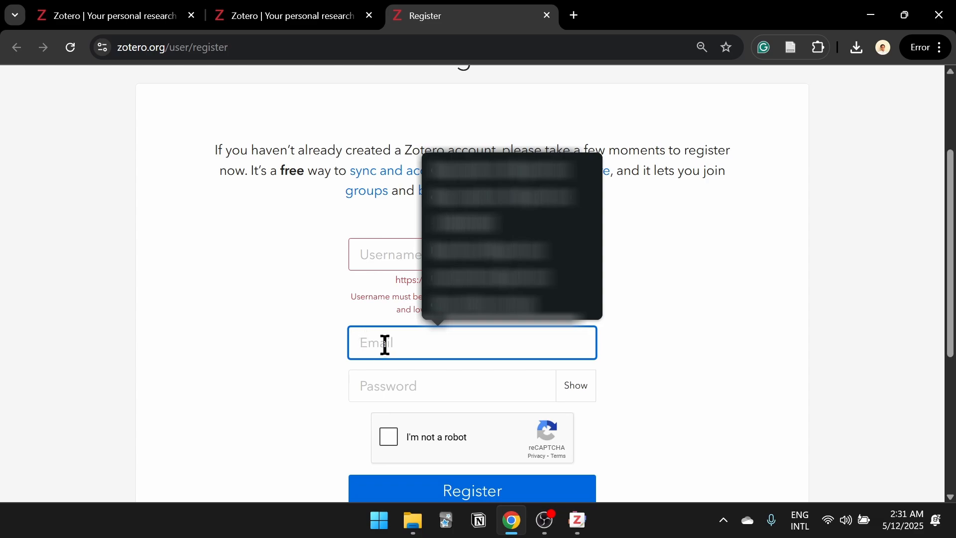
pyautogui.click(734, 326)
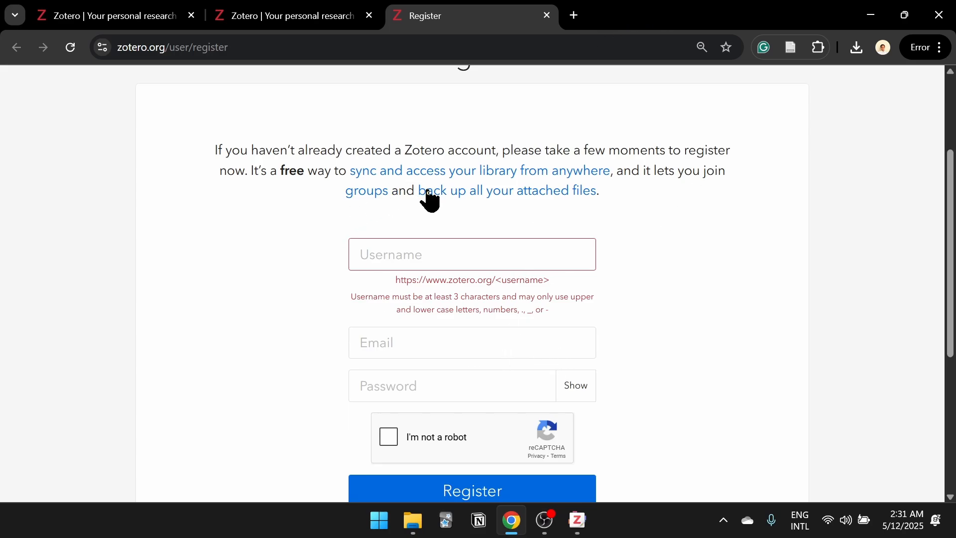
pyautogui.moveTo(406, 151); pyautogui.dragTo(495, 151)
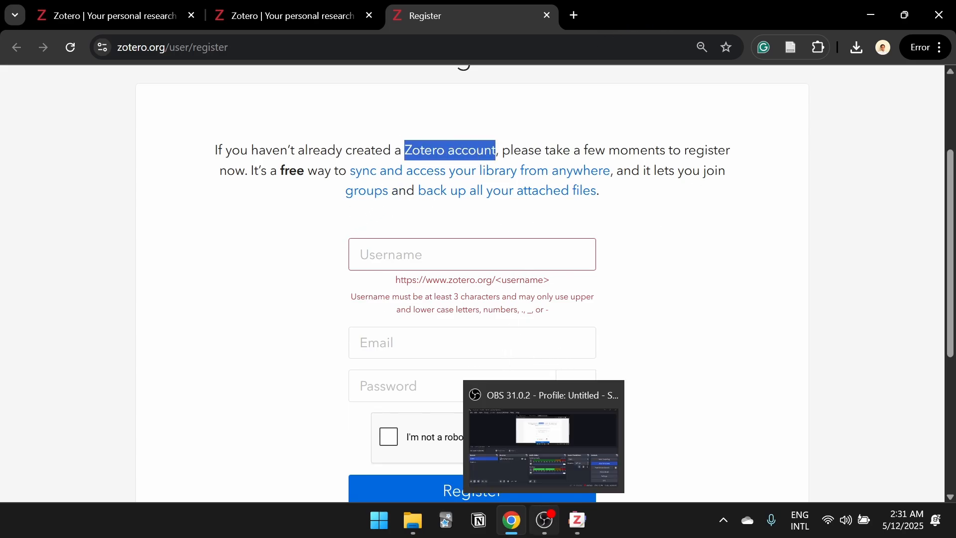
pyautogui.moveTo(577, 533)
pyautogui.click(618, 429)
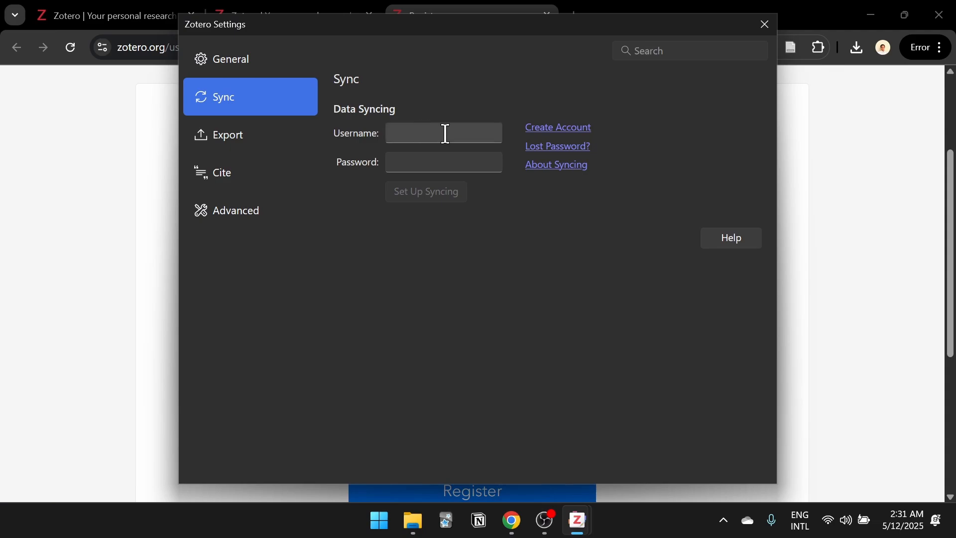
pyautogui.click(491, 134)
pyautogui.click(49, 244)
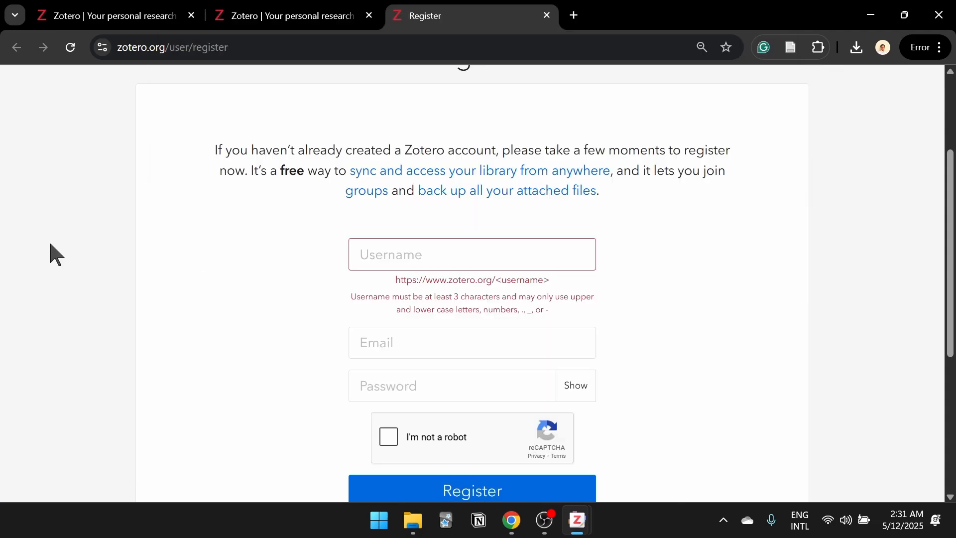
# - Return to the Zotero sync settings, enter the account username and password, and set up syncing
pyautogui.moveTo(577, 521)
pyautogui.click(622, 433)
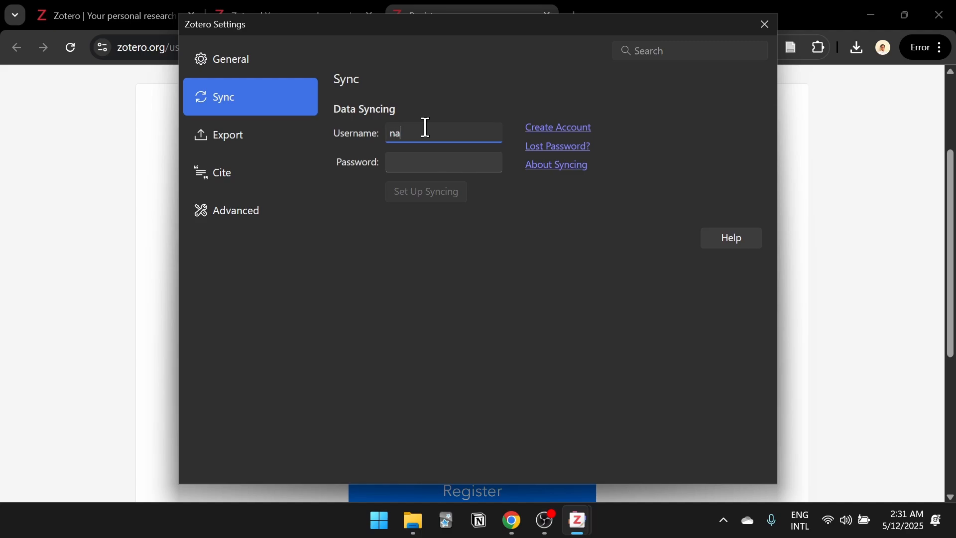
pyautogui.click(420, 159)
pyautogui.hotkey('ctrl', 'v')
pyautogui.click(438, 193)
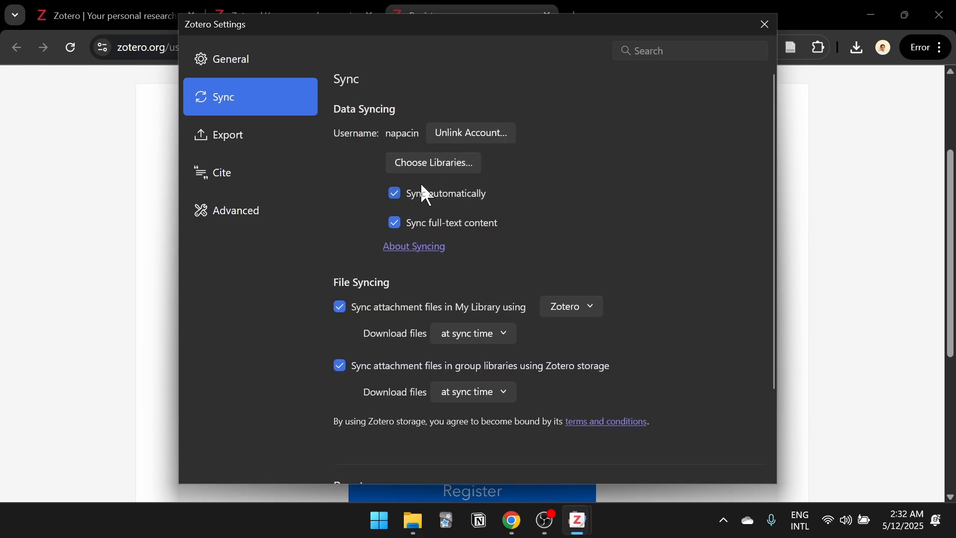
# - Close the settings, sync the library with the Zotero server from the main window, and look through the item list
pyautogui.click(766, 25)
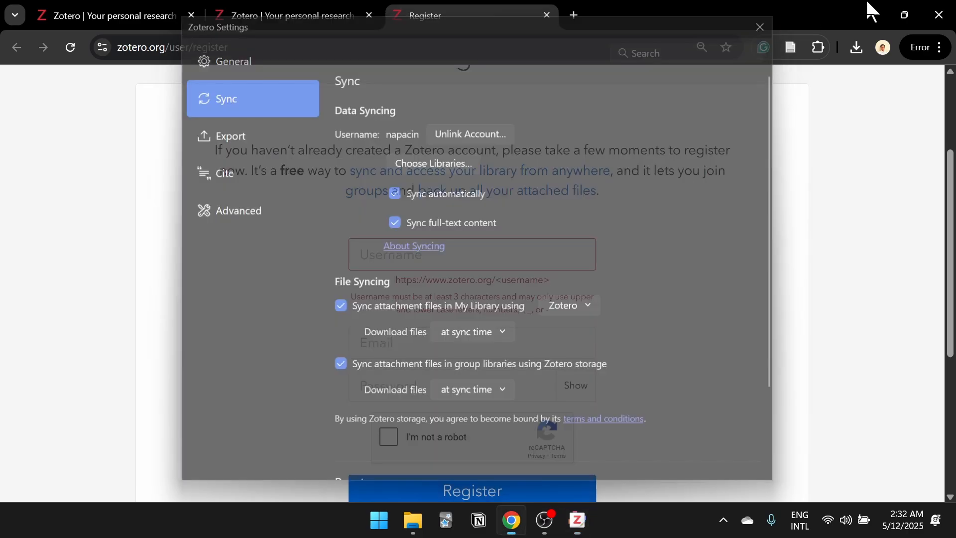
pyautogui.click(872, 14)
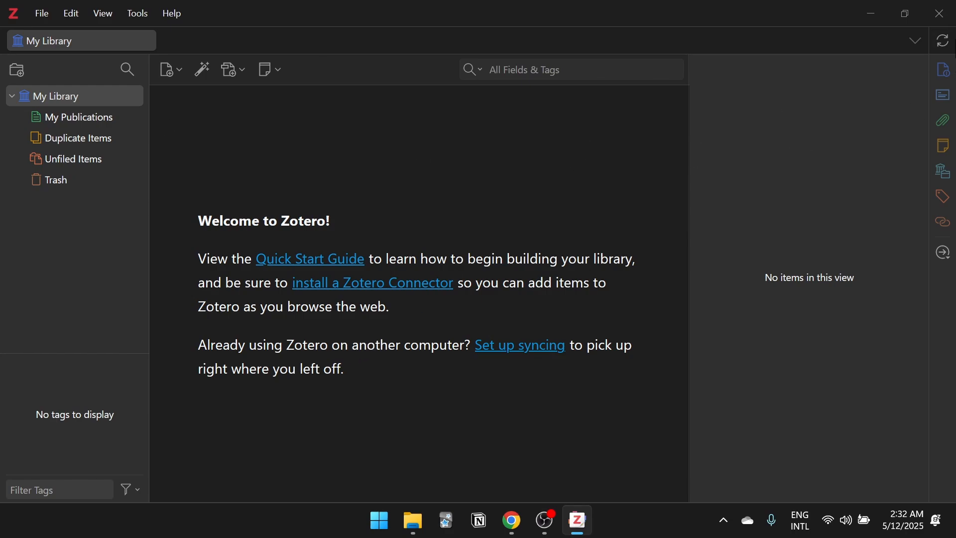
pyautogui.click(944, 42)
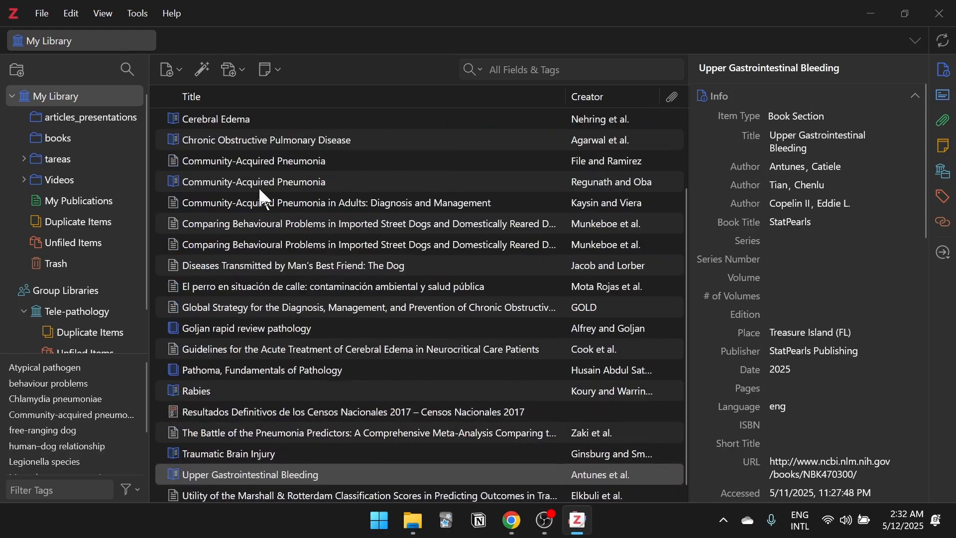
pyautogui.scroll(7, 438, 273)
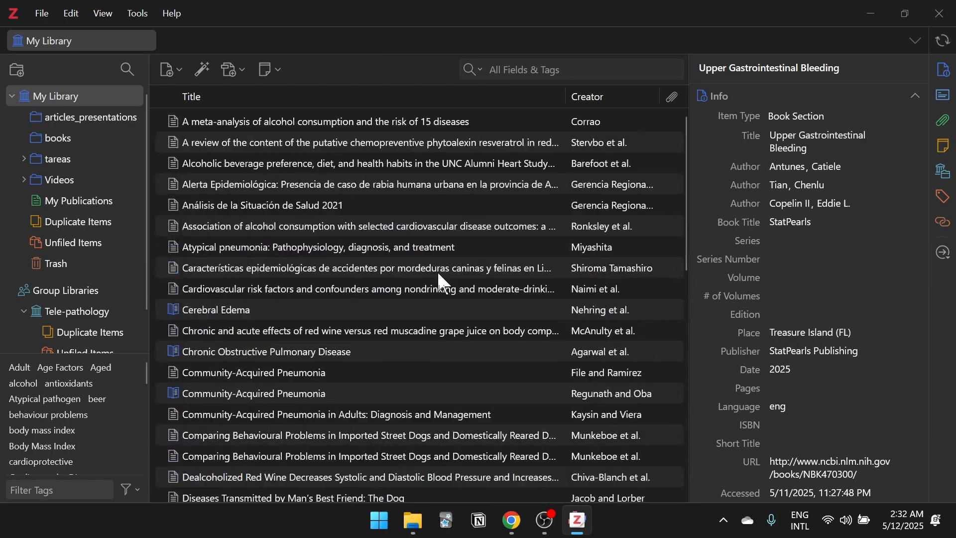
pyautogui.scroll(-8, 438, 273)
pyautogui.scroll(8, 438, 273)
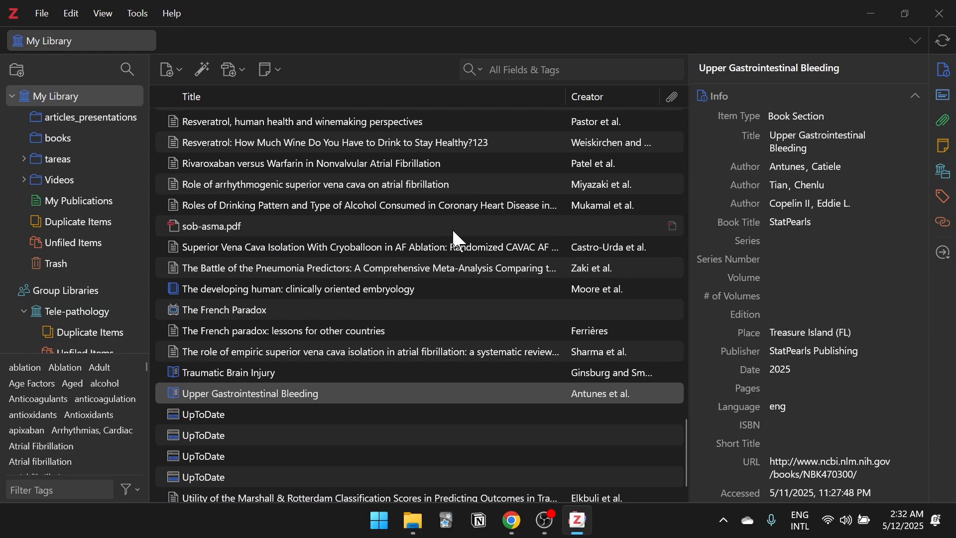
# - Create a new collection named video in My Library
pyautogui.click(20, 75)
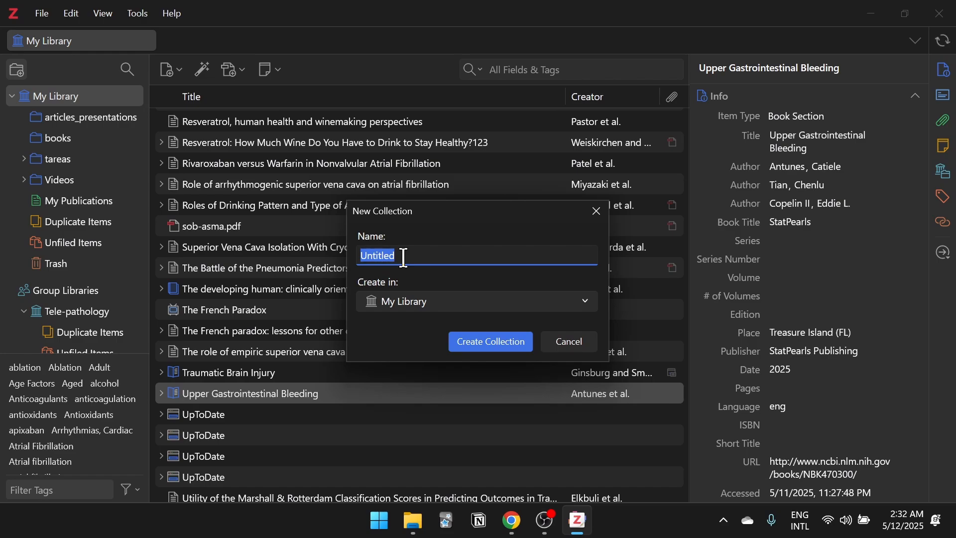
pyautogui.write('video')
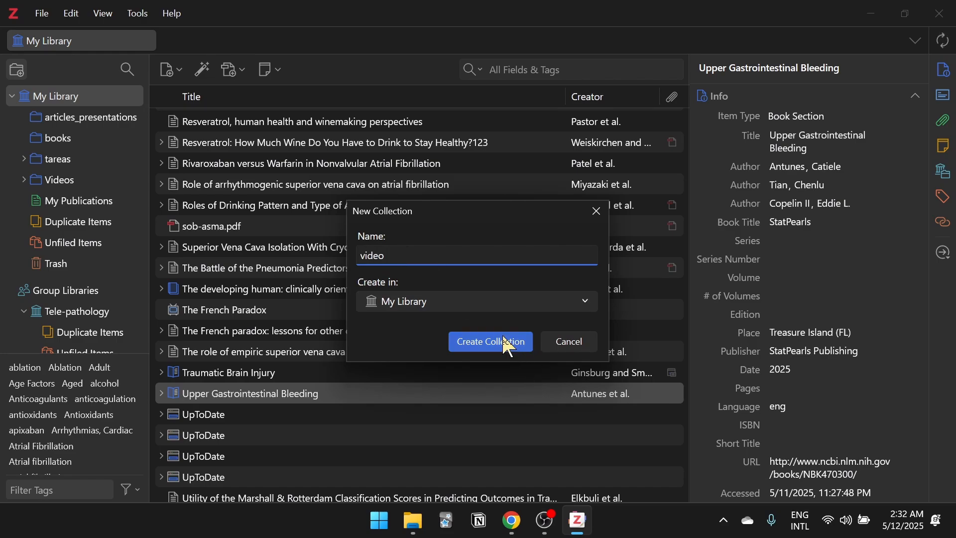
pyautogui.click(509, 341)
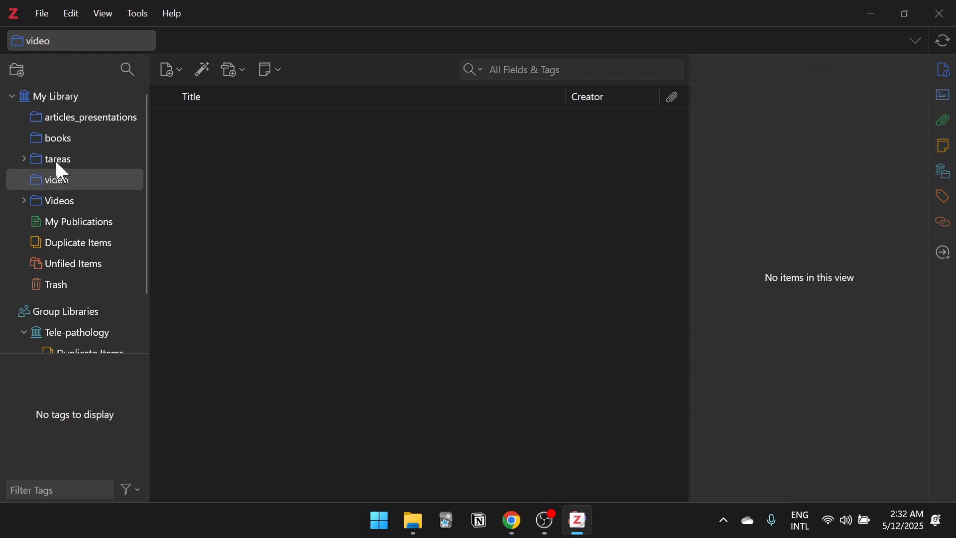
# - Look through the books, tareas, video and Videos collections, ending with the video collection selected
pyautogui.click(55, 159)
pyautogui.click(58, 180)
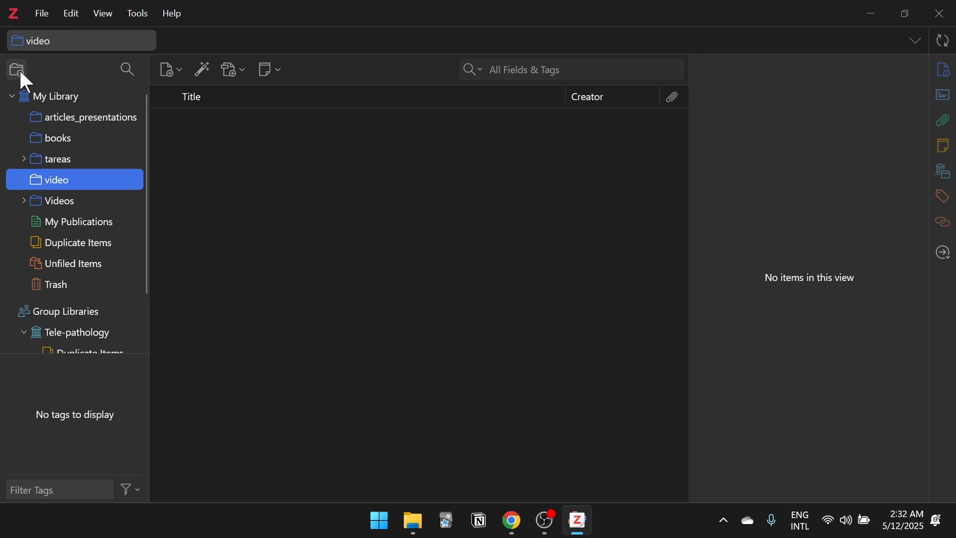
pyautogui.click(52, 162)
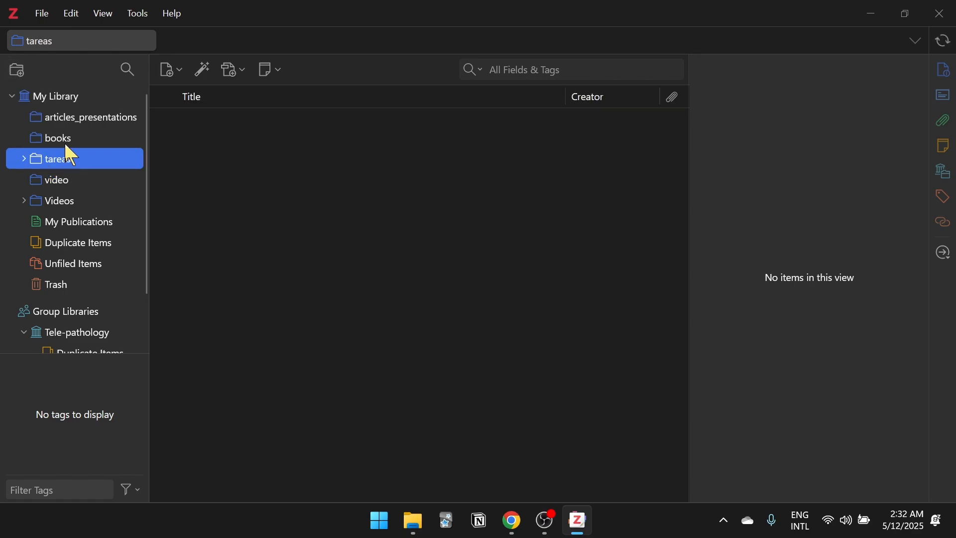
pyautogui.click(63, 136)
pyautogui.click(72, 161)
pyautogui.click(64, 180)
pyautogui.click(70, 201)
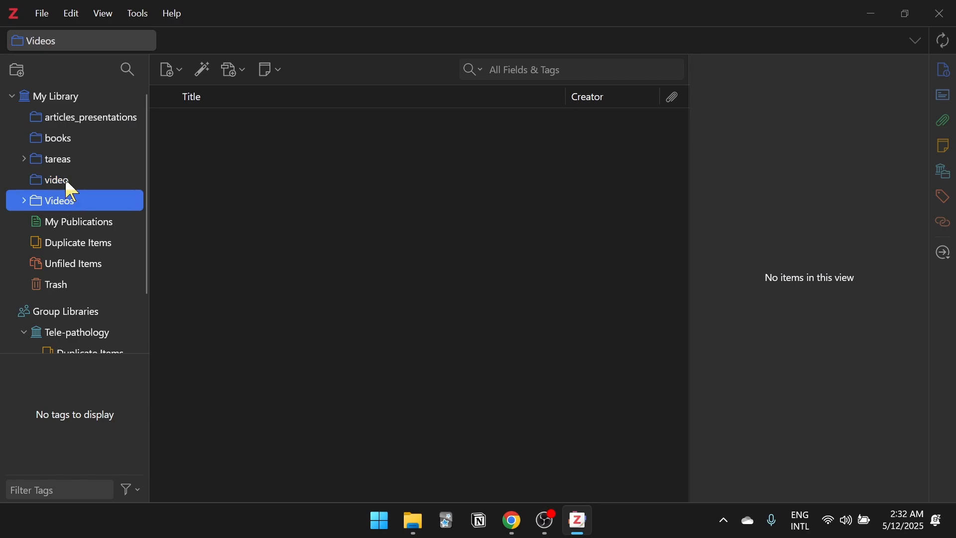
pyautogui.click(67, 180)
pyautogui.click(64, 139)
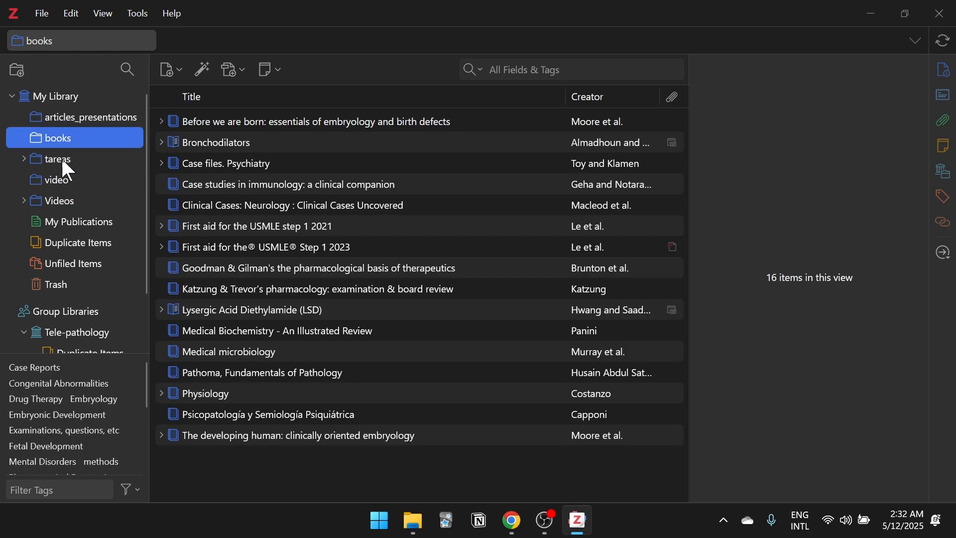
pyautogui.click(62, 159)
pyautogui.click(23, 159)
pyautogui.click(24, 160)
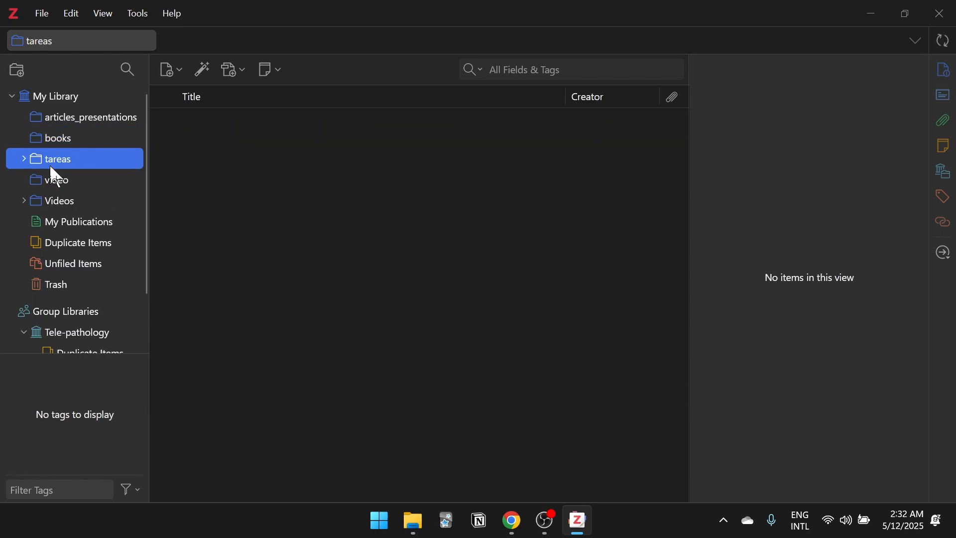
pyautogui.click(62, 181)
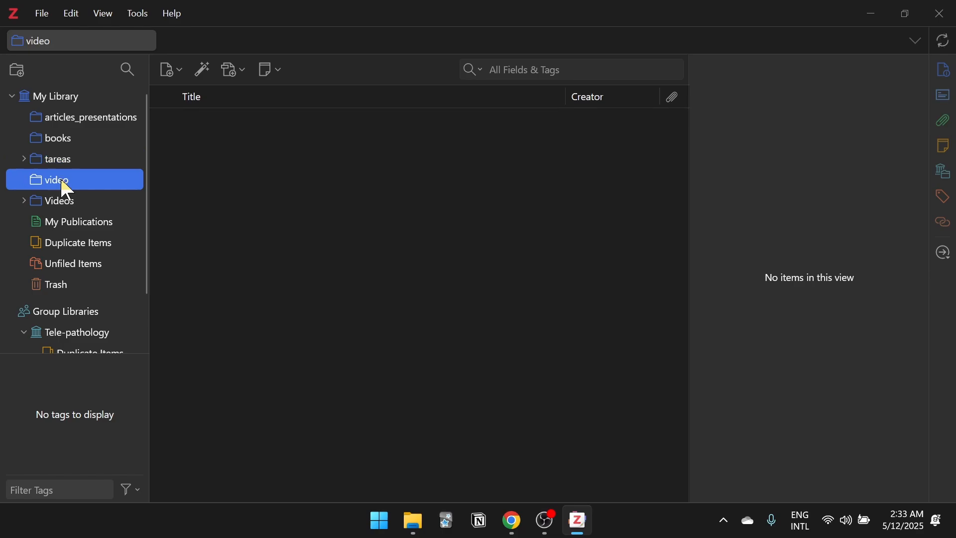
pyautogui.click(58, 202)
pyautogui.click(62, 184)
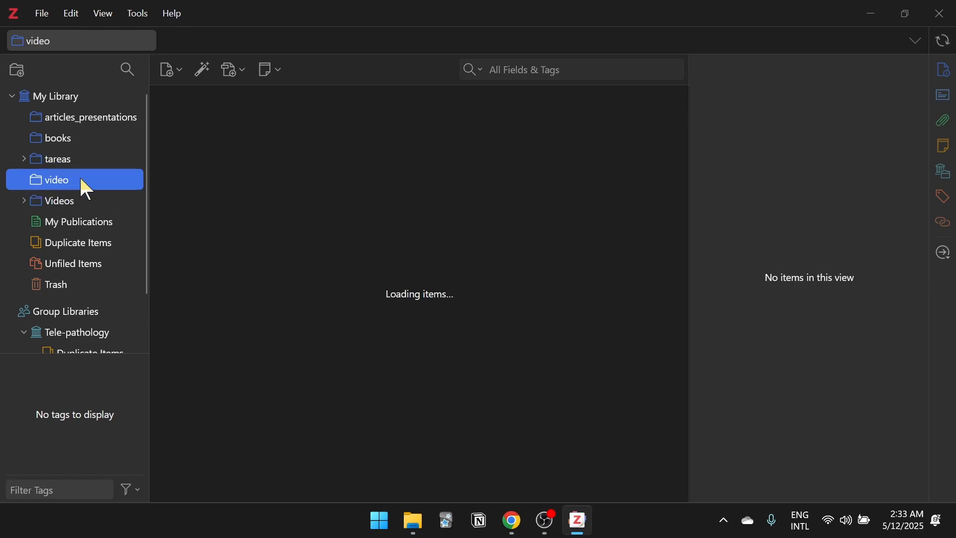
pyautogui.click(69, 201)
pyautogui.click(62, 181)
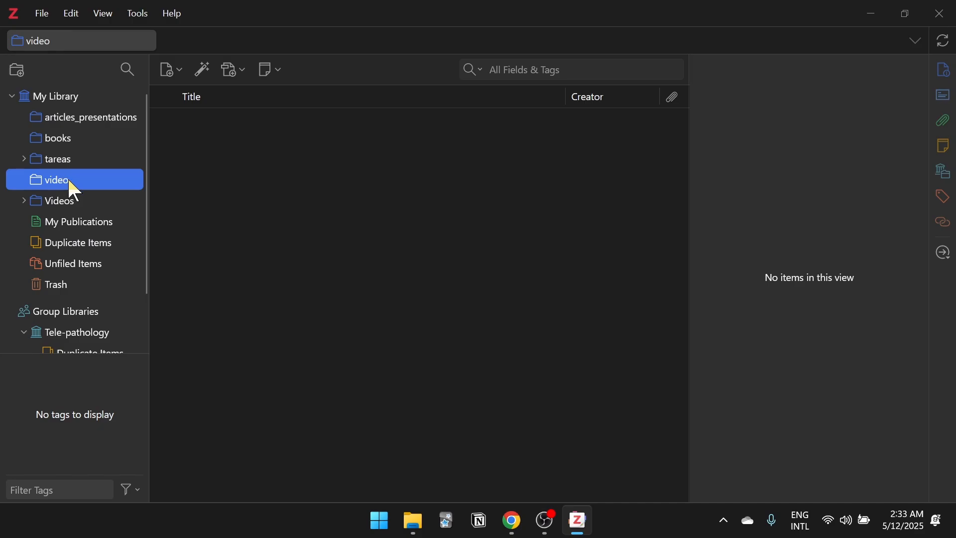
# - Switch to Chrome and open the Zotero Connector's Chrome Web Store page from the Zotero download page
pyautogui.moveTo(514, 518)
pyautogui.click(533, 464)
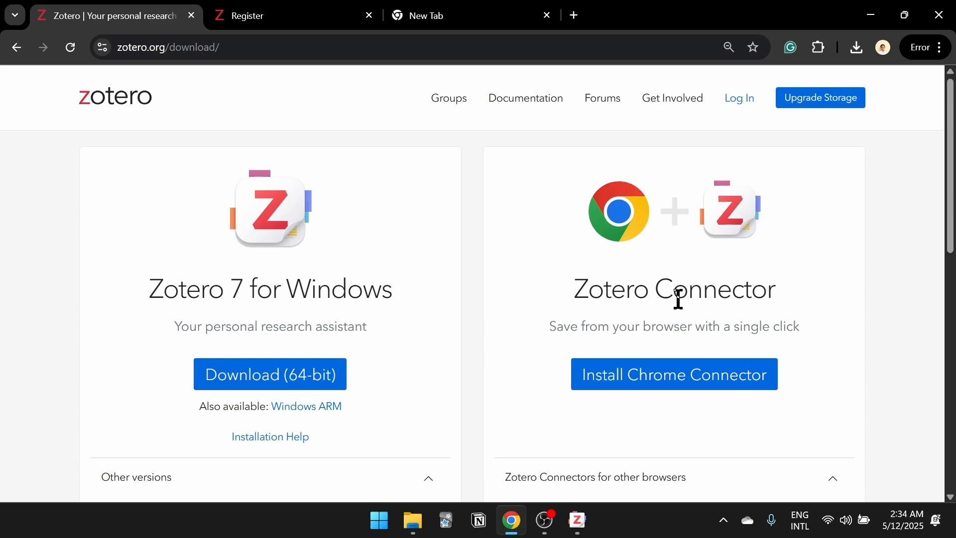
pyautogui.doubleClick(679, 299)
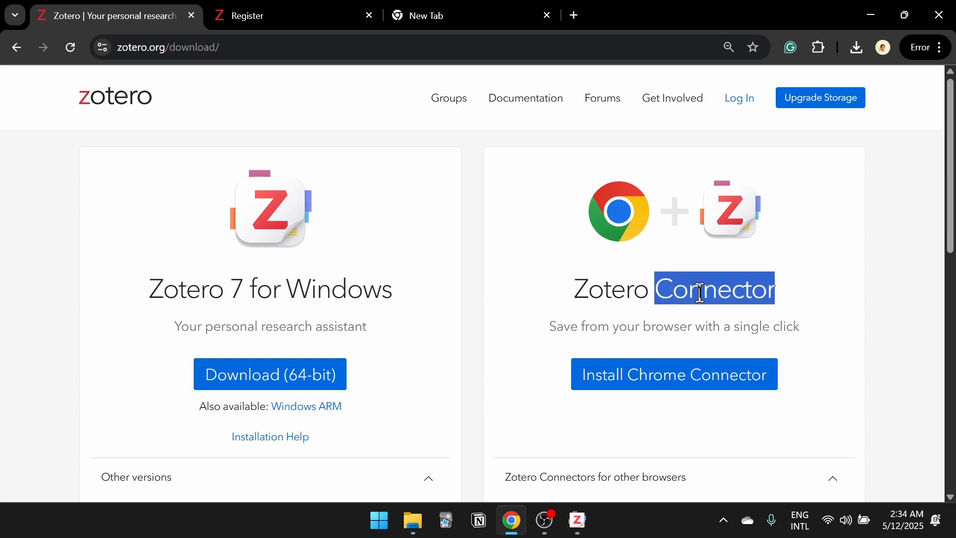
pyautogui.doubleClick(653, 223)
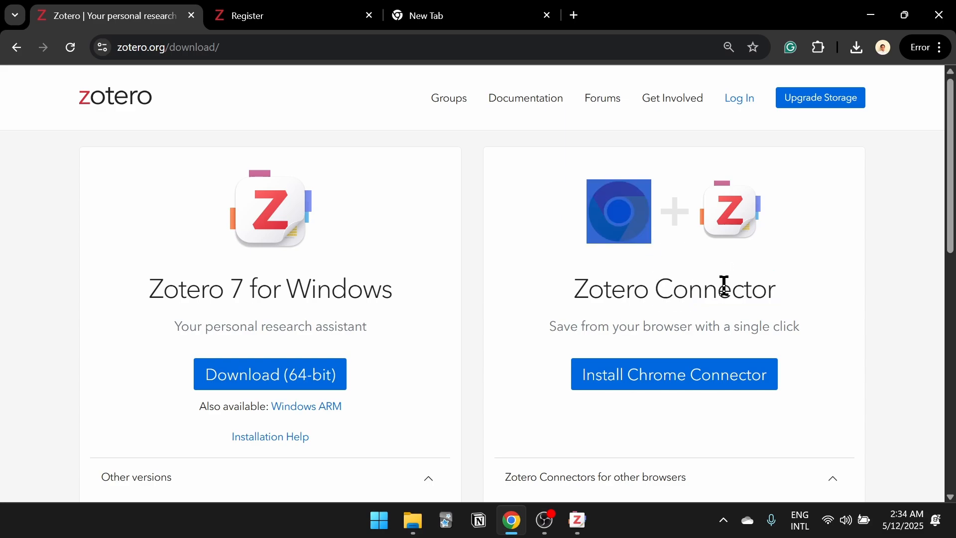
pyautogui.doubleClick(713, 298)
pyautogui.doubleClick(665, 225)
pyautogui.click(732, 286)
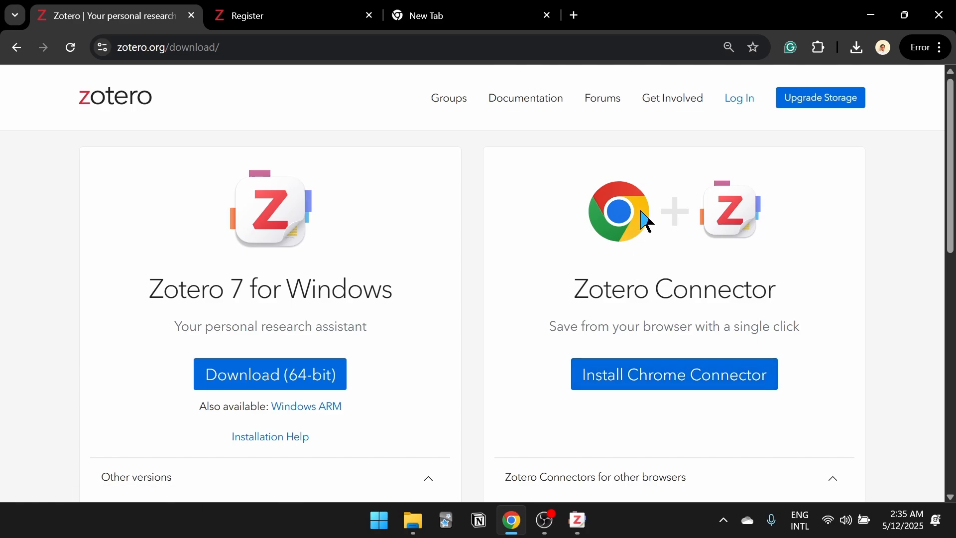
pyautogui.click(684, 381)
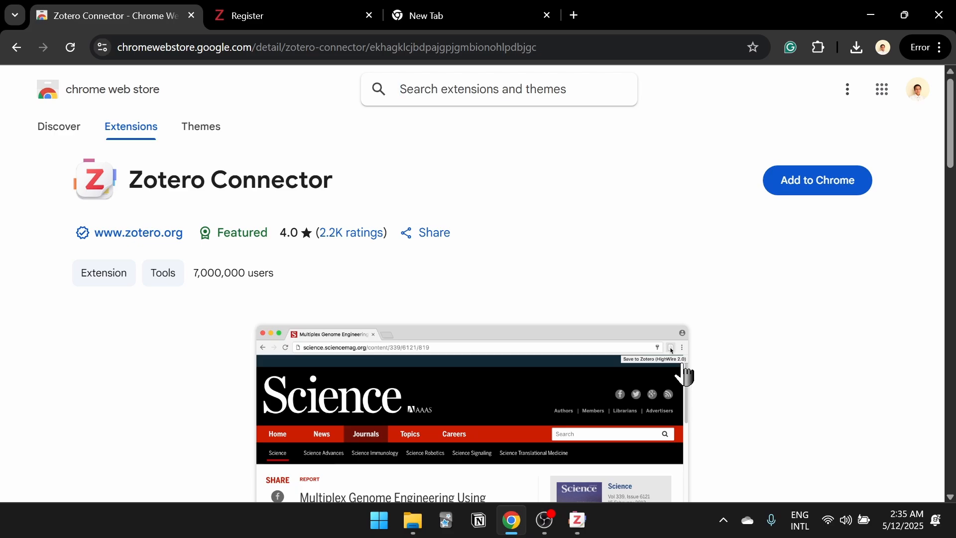
# - Add the Zotero Connector extension to Chrome and approve its installation
pyautogui.scroll(-1, 660, 302)
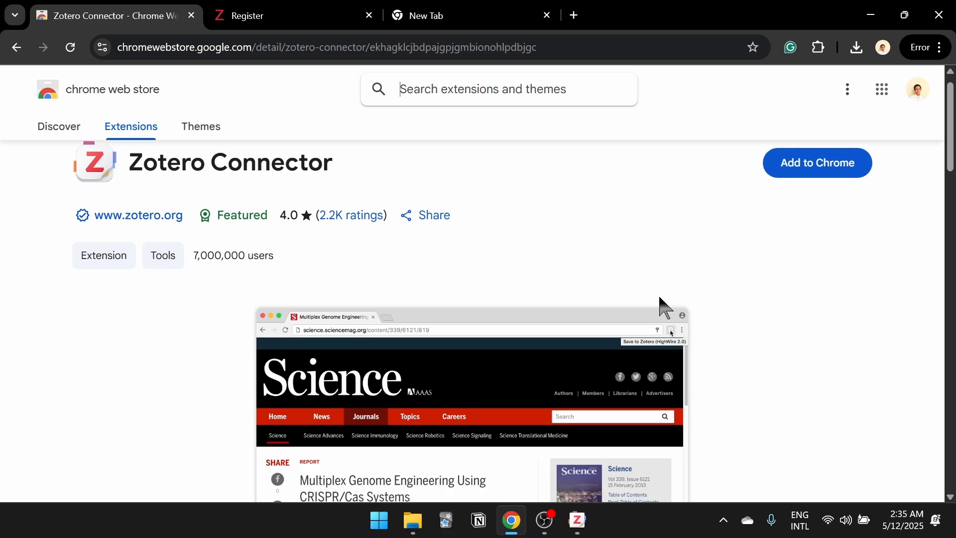
pyautogui.scroll(1, 687, 313)
pyautogui.click(702, 185)
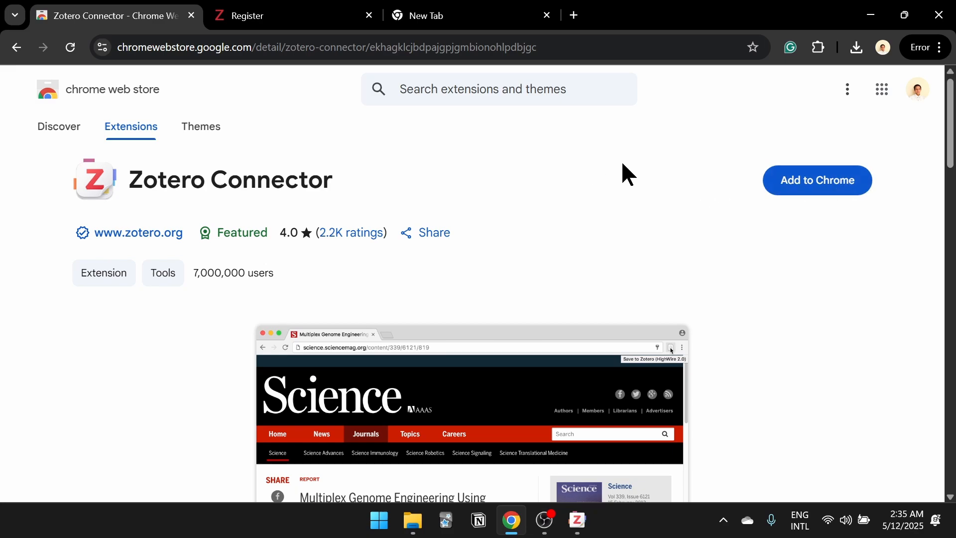
pyautogui.click(817, 184)
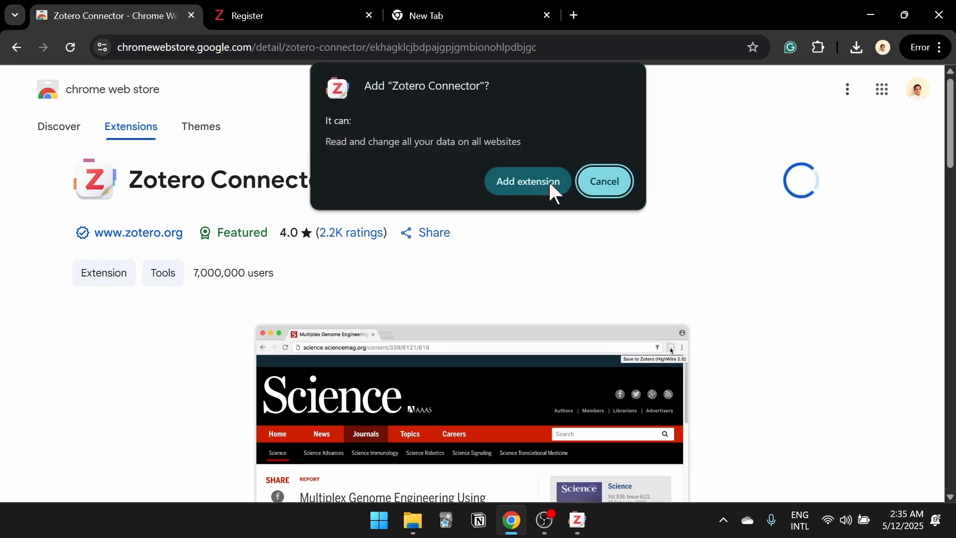
pyautogui.click(530, 182)
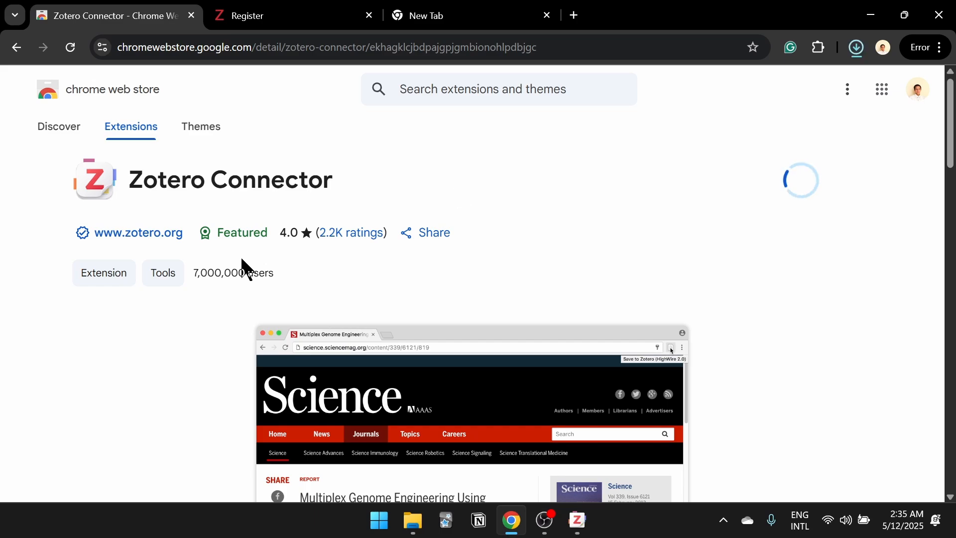
pyautogui.moveTo(188, 181); pyautogui.dragTo(288, 178)
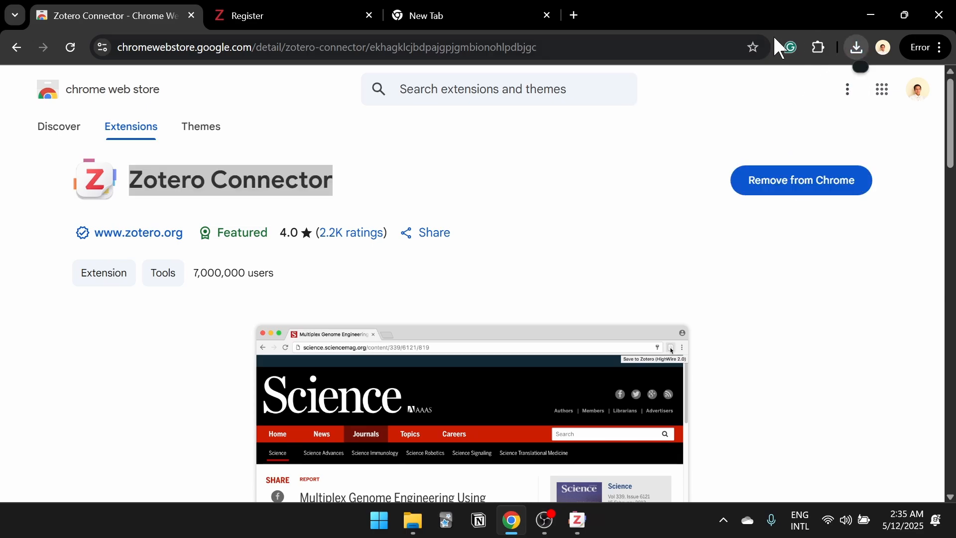
# - Pin the Zotero Connector extension so it stays accessible beside Chrome's address bar
pyautogui.click(819, 48)
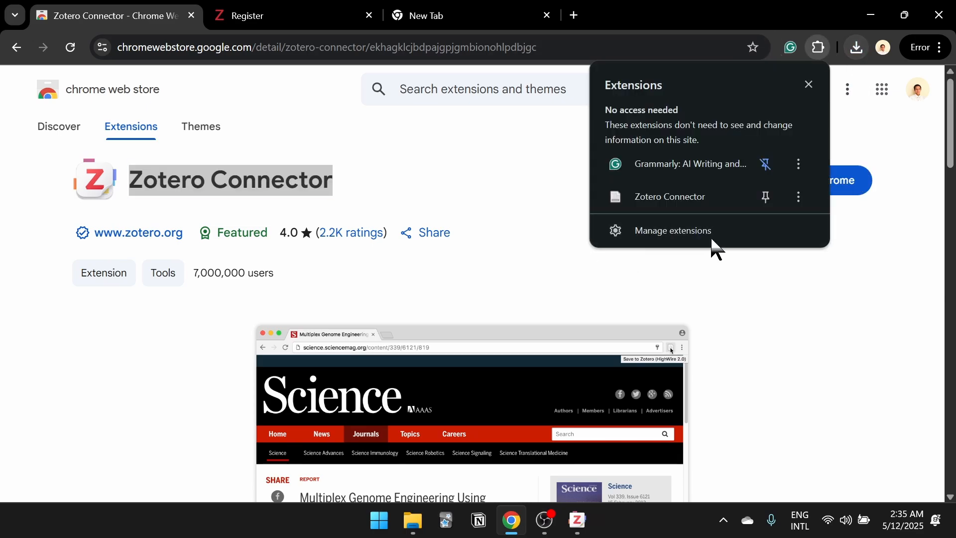
pyautogui.click(766, 195)
pyautogui.click(792, 4)
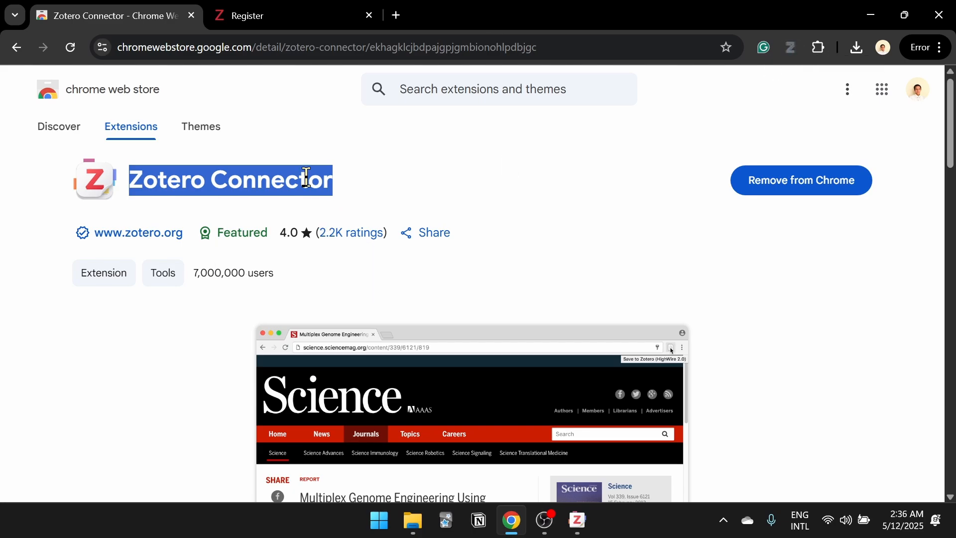
# - Return to Zotero and manually add a journal article with the title "Title" to the video collection
pyautogui.click(877, 11)
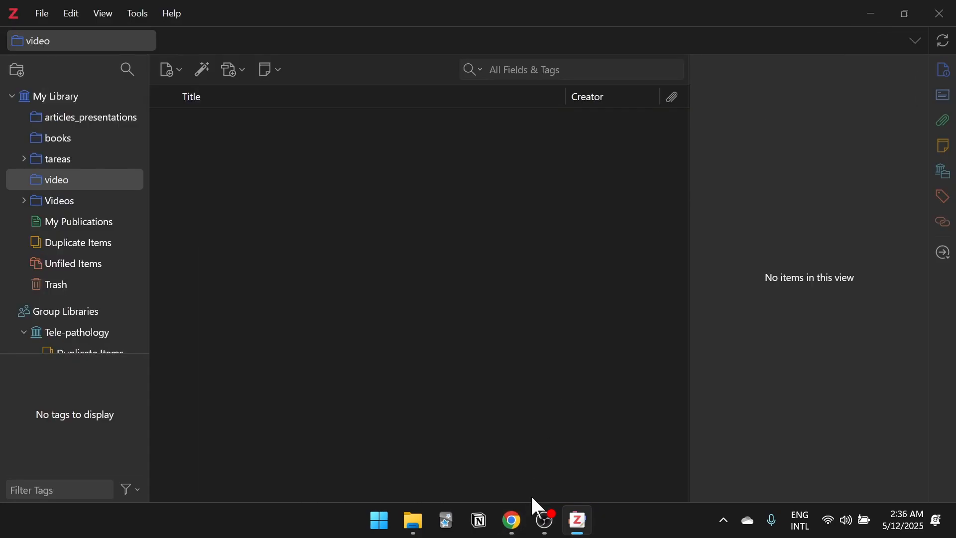
pyautogui.click(179, 70)
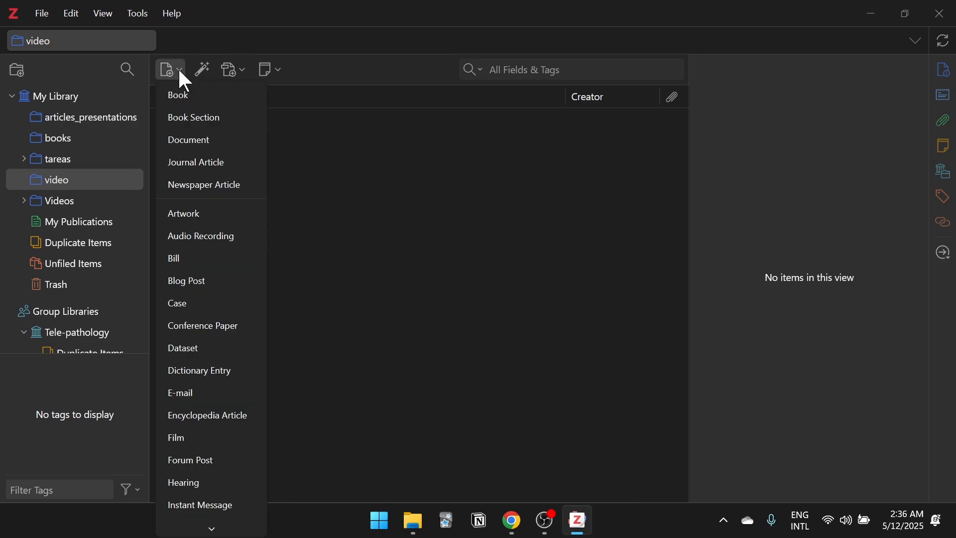
pyautogui.click(209, 164)
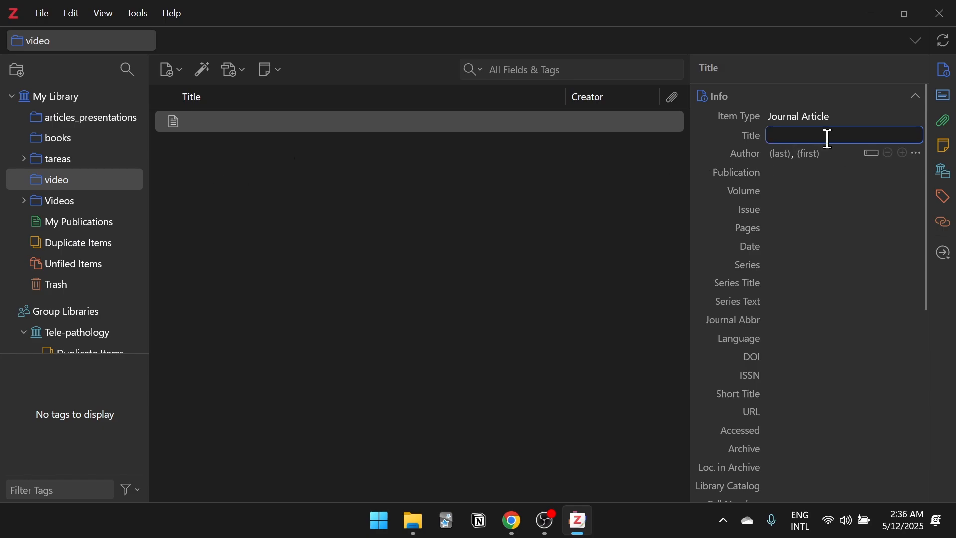
pyautogui.write('Title')
# - Enter the author's last name for the new journal article and set its date to 2020
pyautogui.click(781, 156)
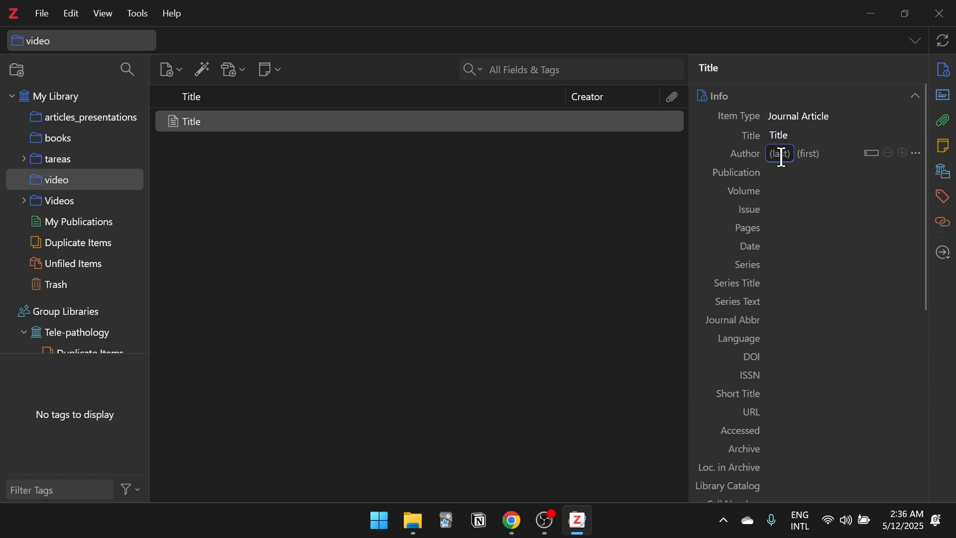
pyautogui.write('DM')
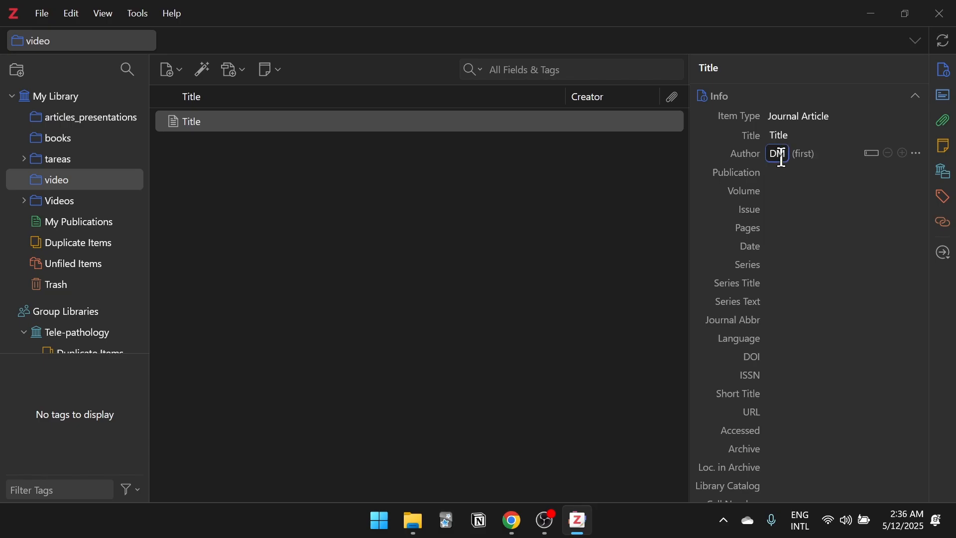
pyautogui.click(791, 248)
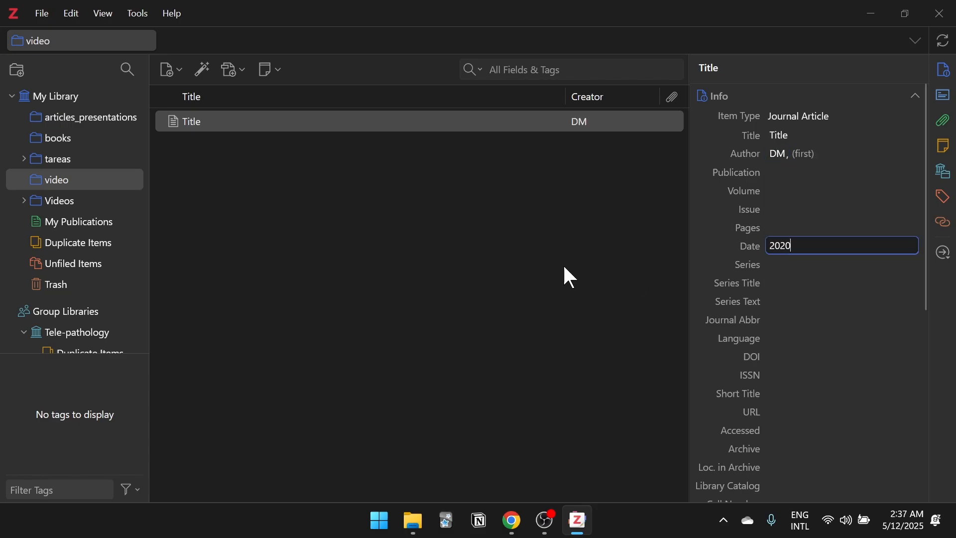
pyautogui.press('Return')
# - Switch to Chrome, search in a new tab for "major depressive disorder doi", and open the first PubMed result, Major depressive disorder
pyautogui.click(511, 520)
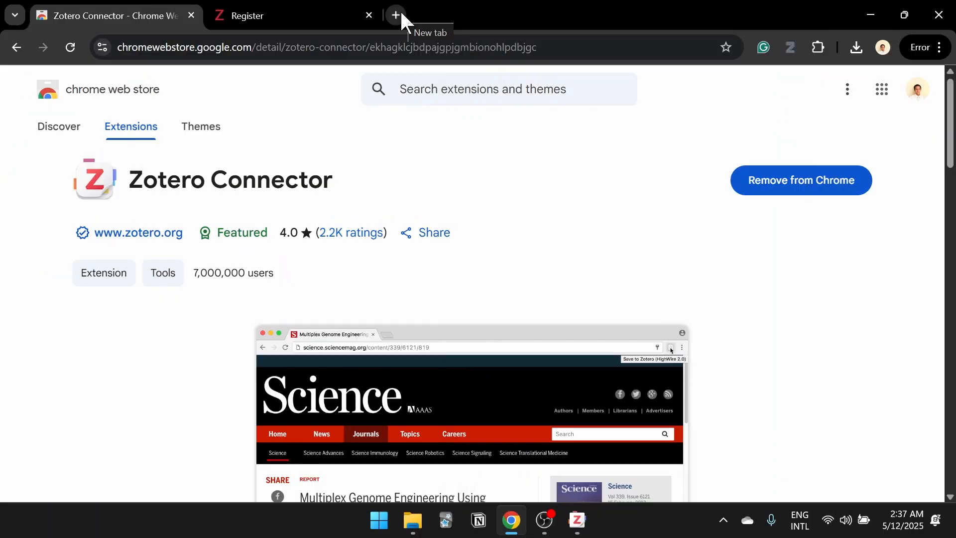
pyautogui.click(400, 15)
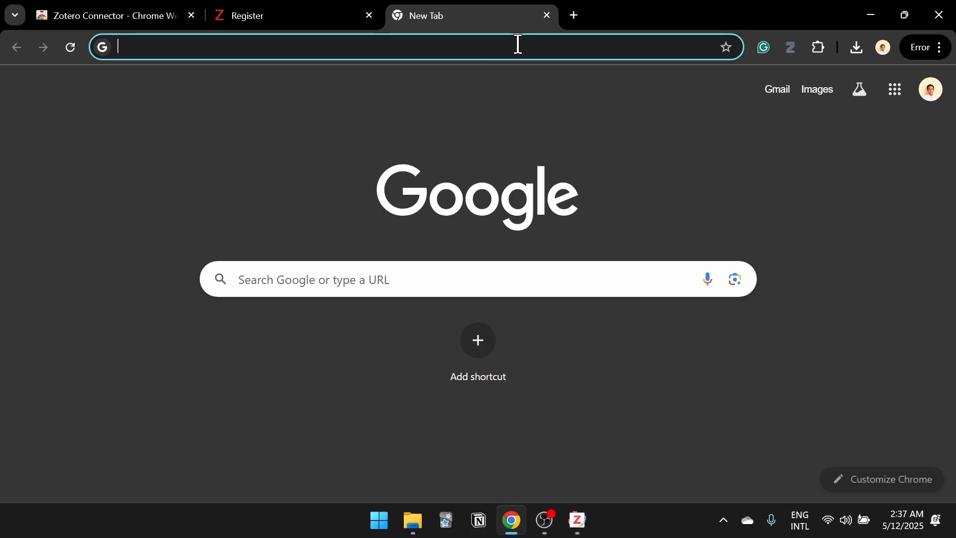
pyautogui.write('major depre')
pyautogui.press('Right')
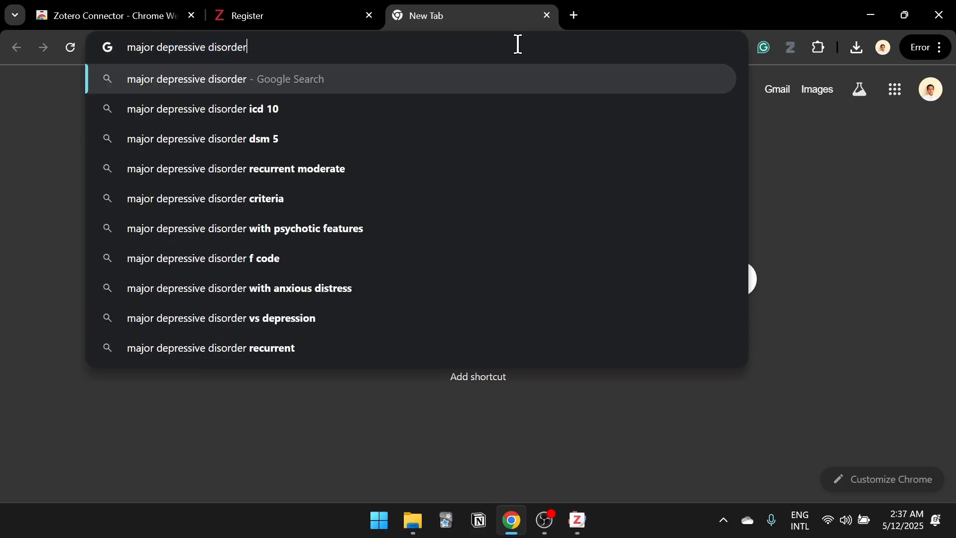
pyautogui.write('doi')
pyautogui.press('Return')
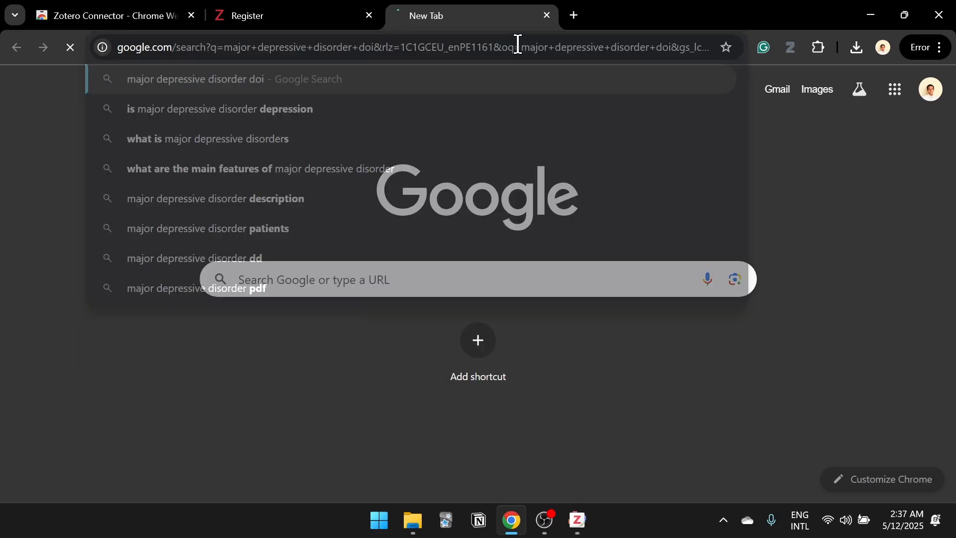
pyautogui.click(215, 202)
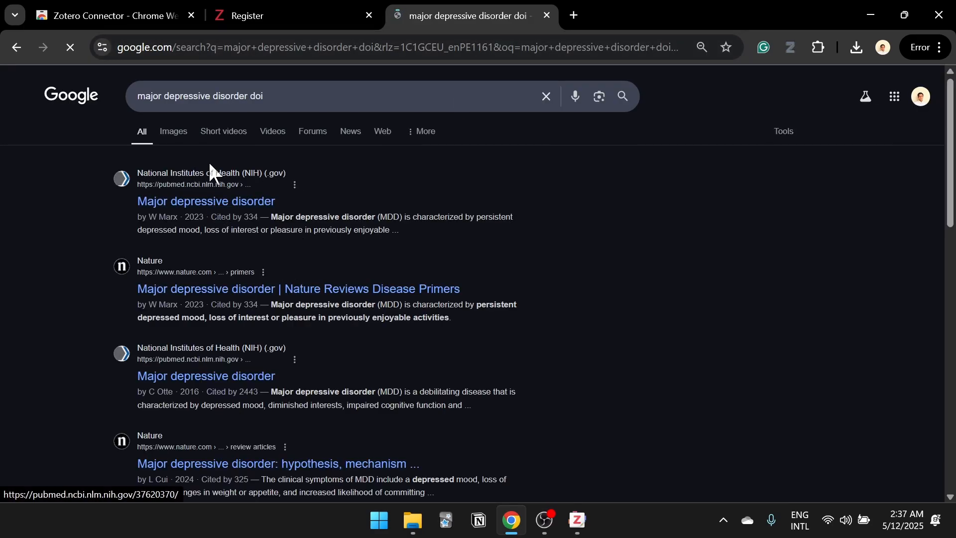
pyautogui.scroll(-3, 482, 260)
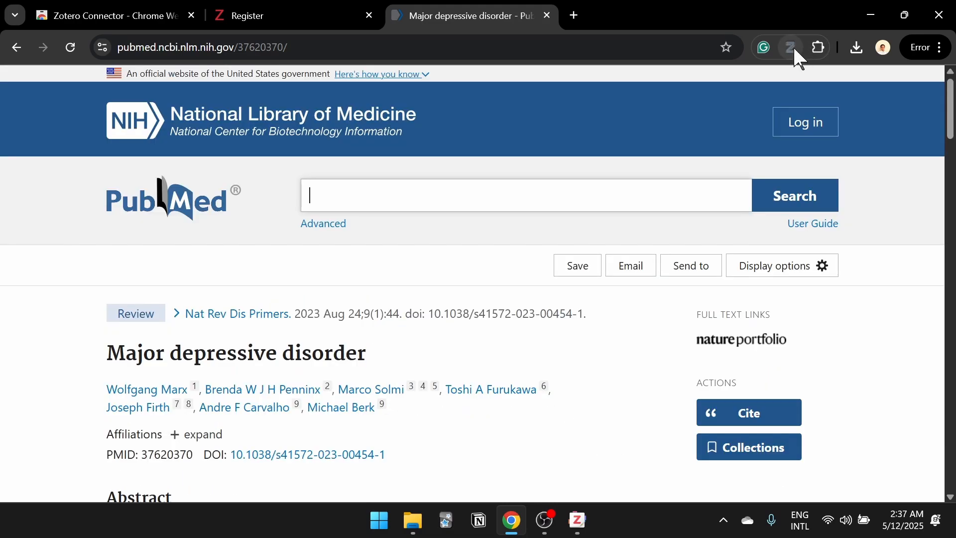
# - Dismiss the Zotero Connector welcome message, save the PubMed article Major depressive disorder to the video collection, and switch to Zotero to check it
pyautogui.click(792, 48)
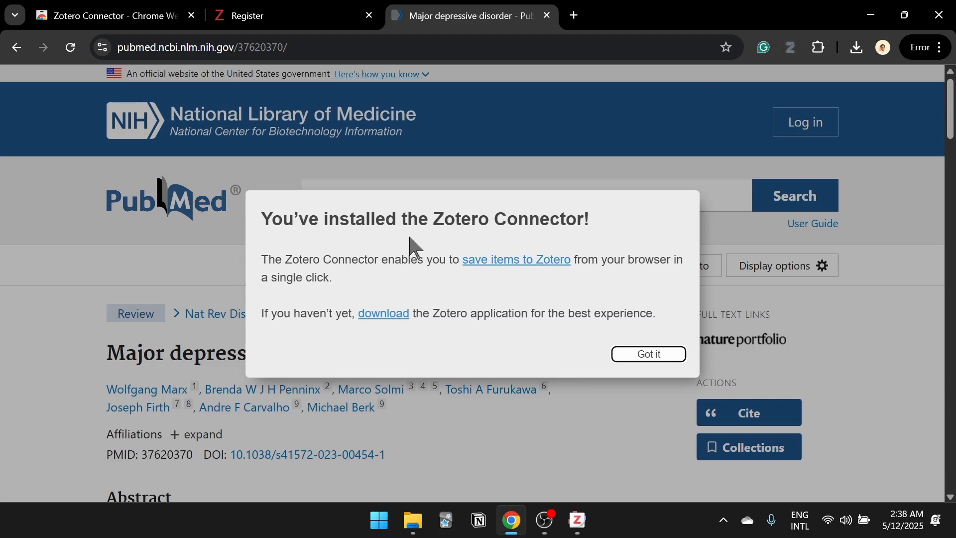
pyautogui.moveTo(263, 220); pyautogui.dragTo(547, 223)
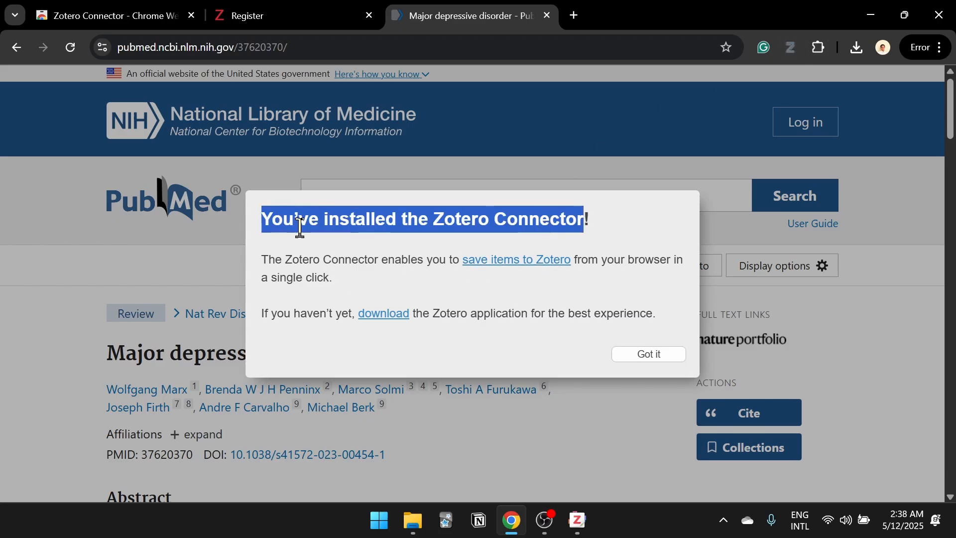
pyautogui.click(643, 359)
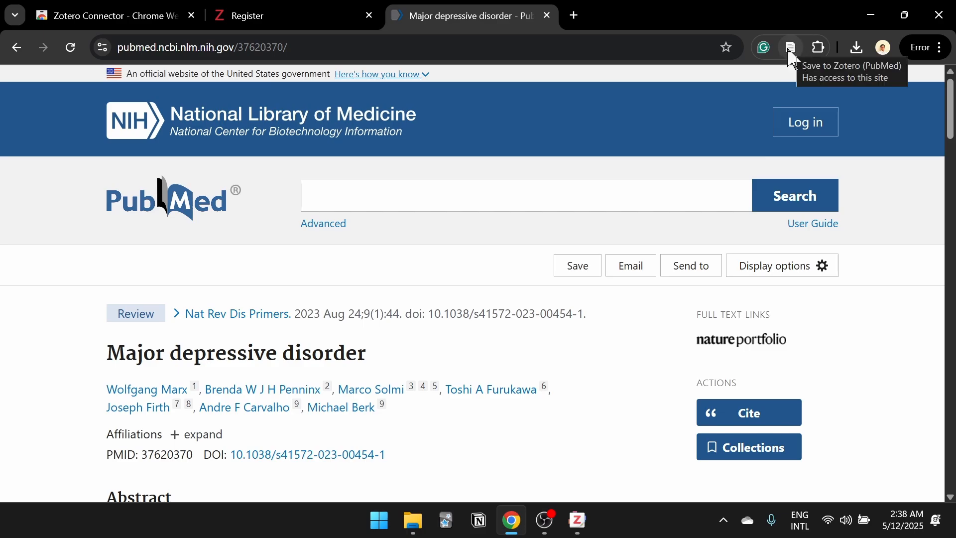
pyautogui.click(790, 51)
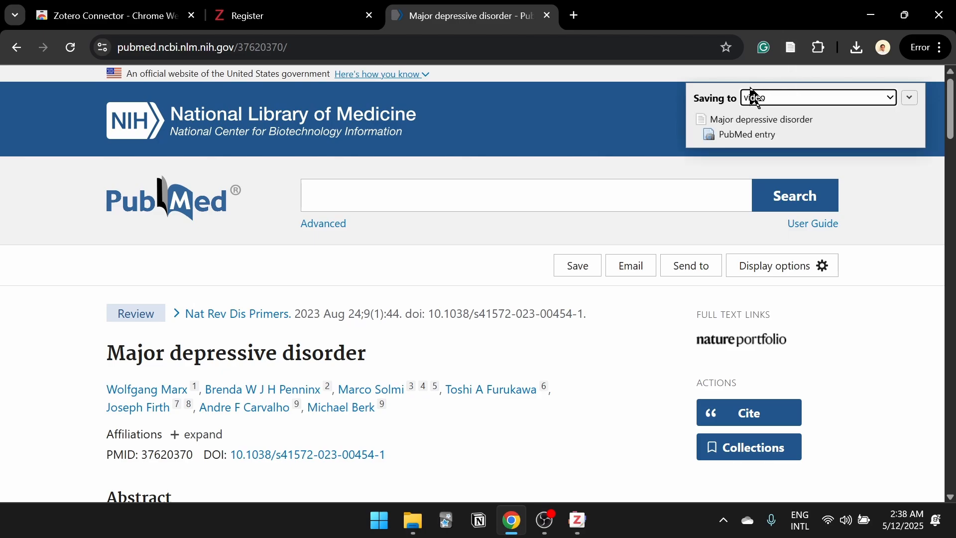
pyautogui.moveTo(585, 529)
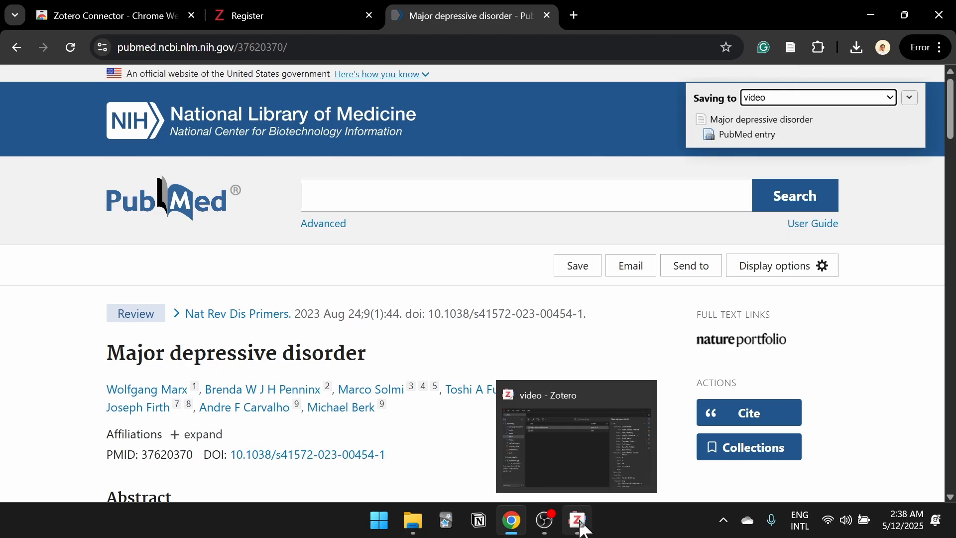
pyautogui.click(591, 459)
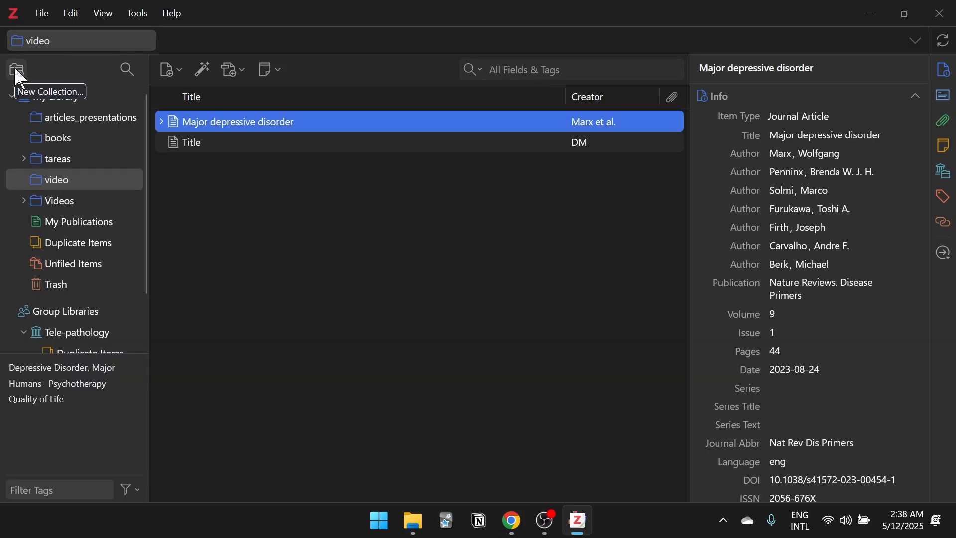
# - Select the books collection in Zotero, reload the PubMed page in Chrome and save the article to books, then check it in Zotero
pyautogui.click(63, 177)
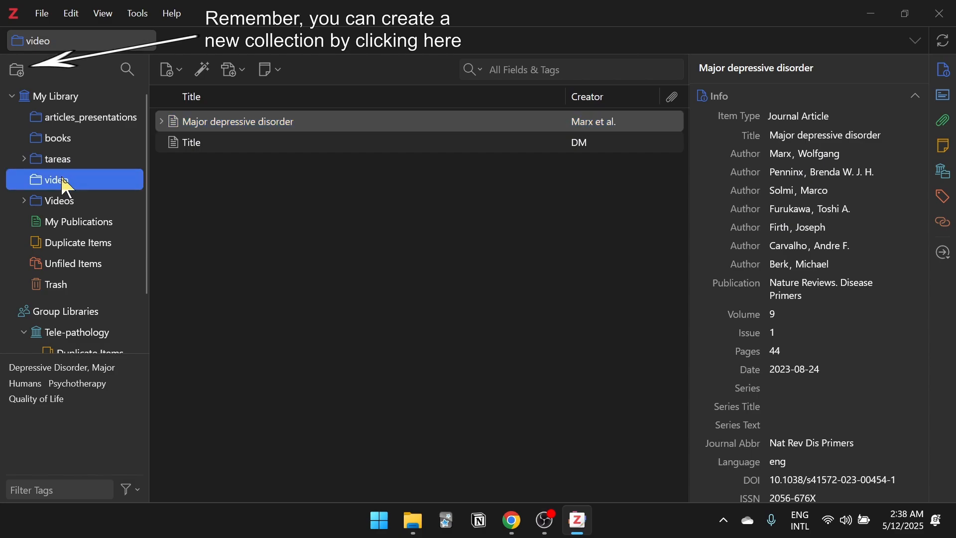
pyautogui.click(58, 138)
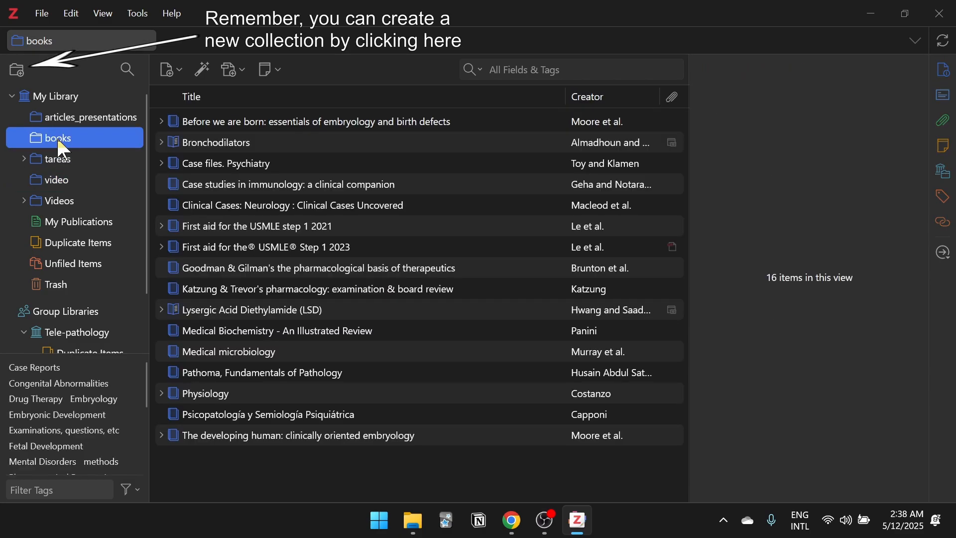
pyautogui.click(512, 521)
pyautogui.click(793, 48)
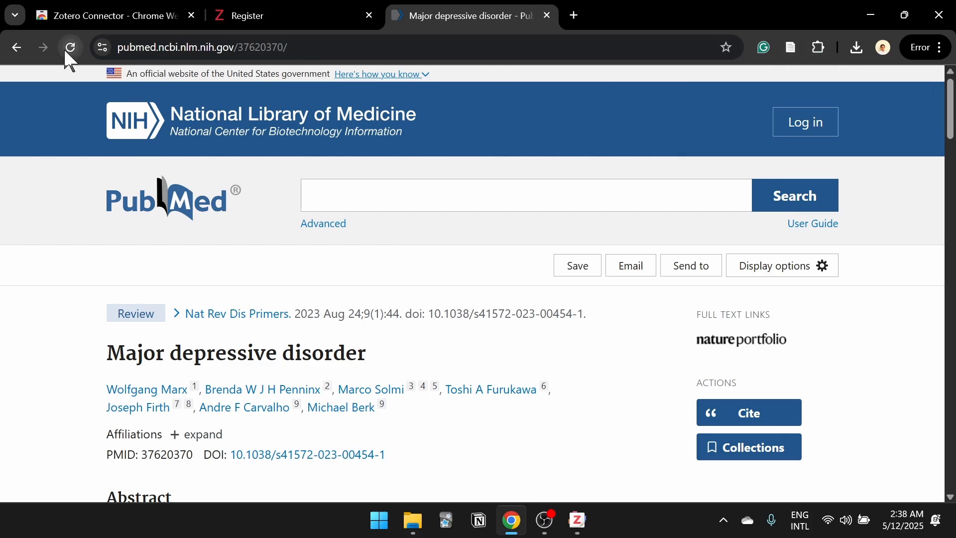
pyautogui.click(70, 47)
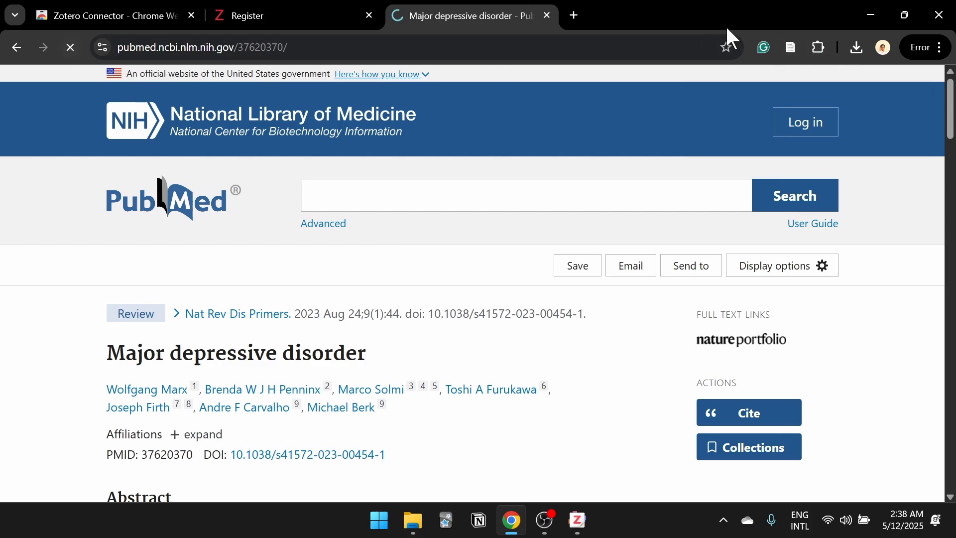
pyautogui.click(793, 46)
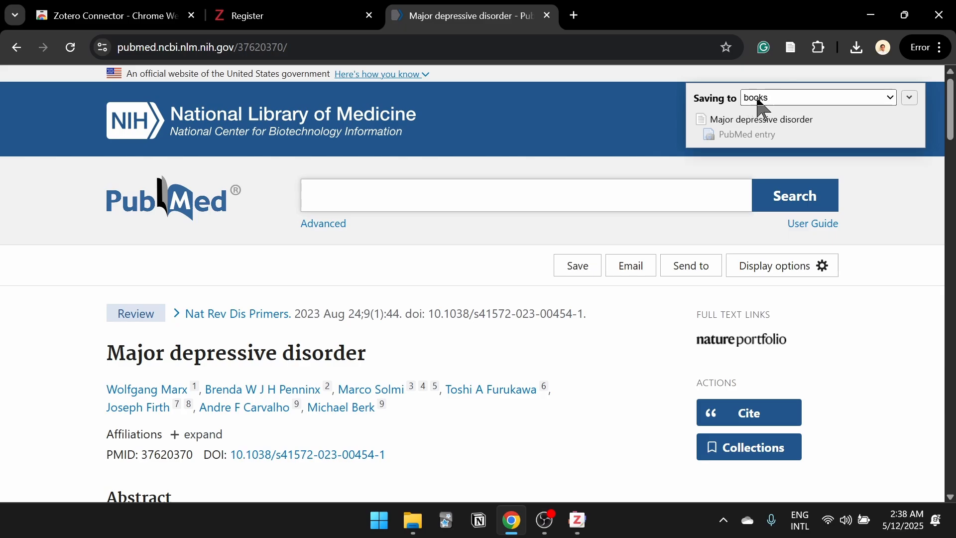
pyautogui.click(577, 523)
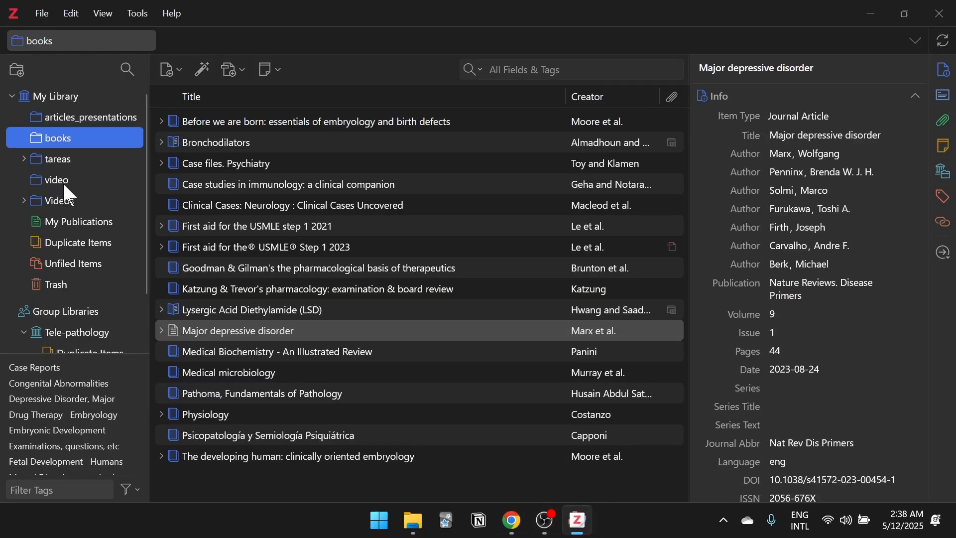
# - Select the video collection in Zotero as the saving target and return to the PubMed article in Chrome
pyautogui.click(57, 179)
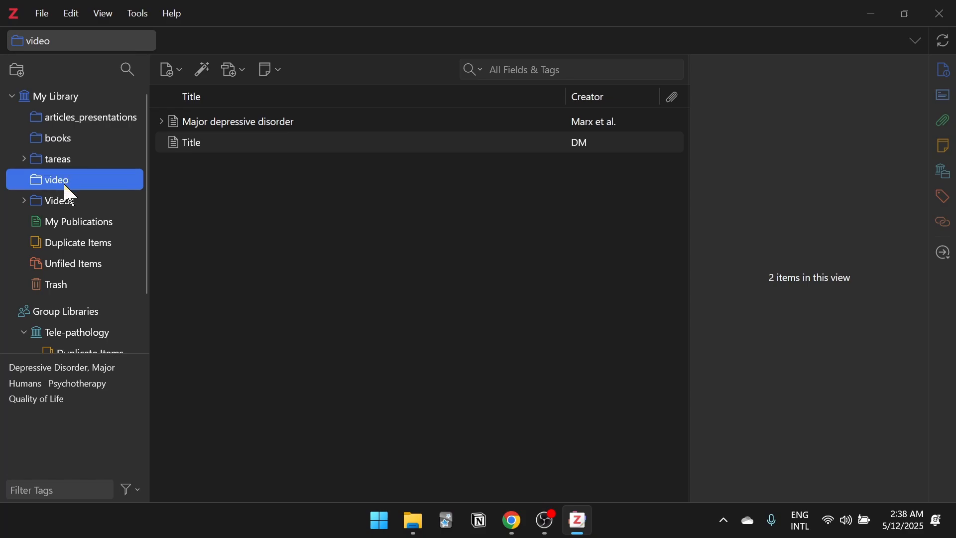
pyautogui.click(870, 15)
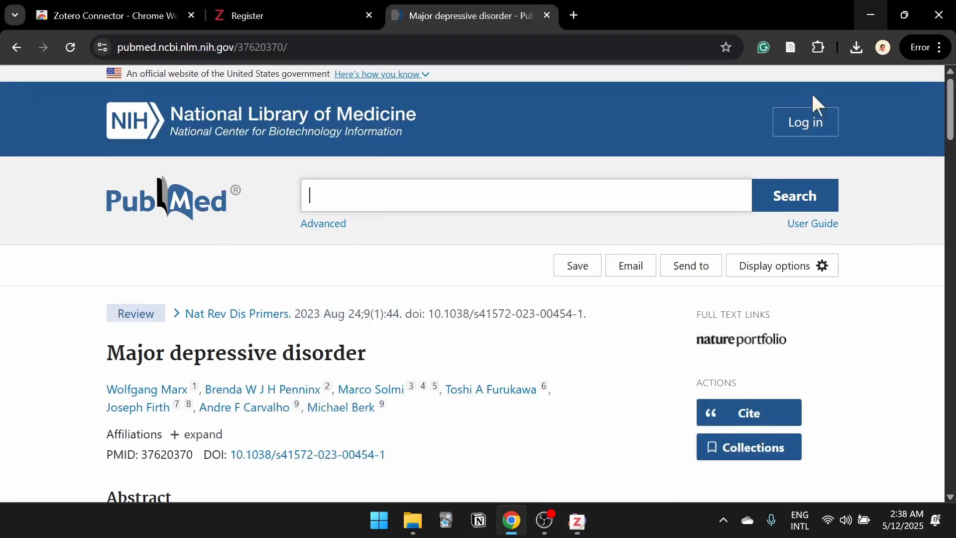
pyautogui.scroll(-1, 398, 353)
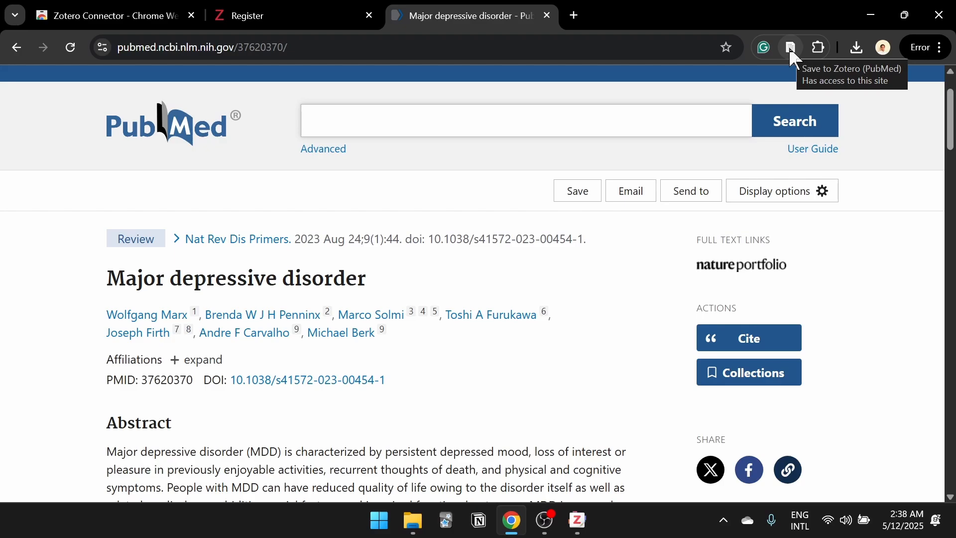
pyautogui.scroll(2, 791, 70)
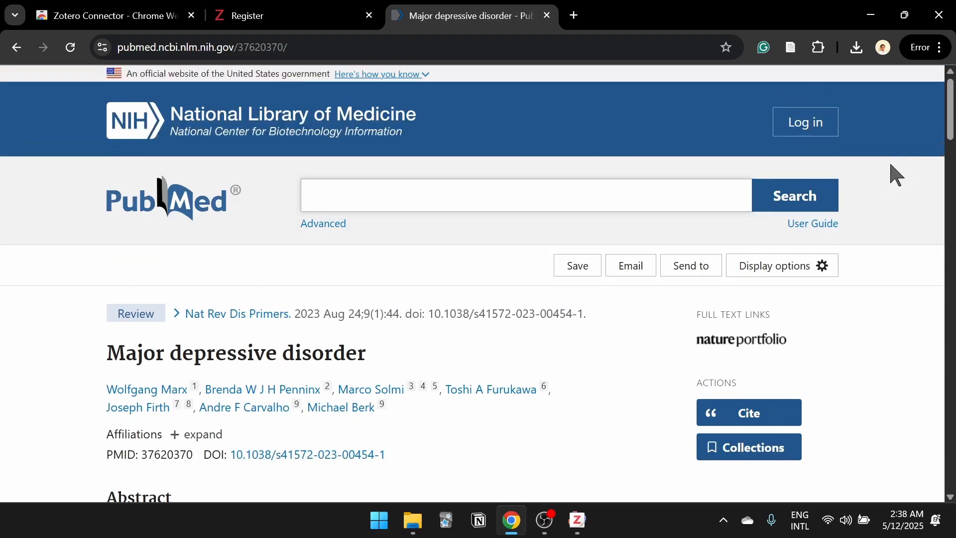
# - Search in a new tab for the copied article title plus "statperals" and open the StatPearls result on NCBI Bookshelf
pyautogui.click(574, 15)
pyautogui.click(413, 11)
pyautogui.tripleClick(311, 352)
pyautogui.hotkey('ctrl', 'c')
pyautogui.click(676, 20)
pyautogui.hotkey('ctrl', 'v')
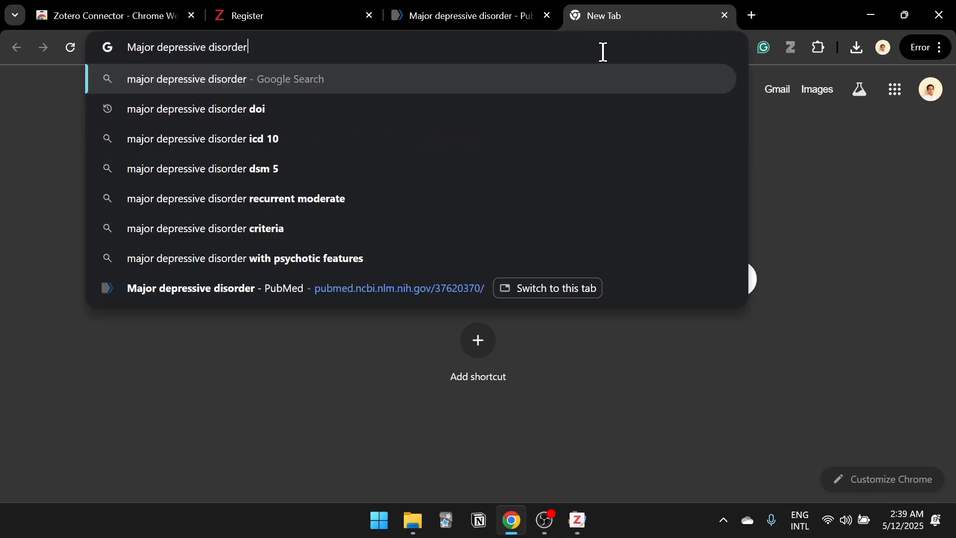
pyautogui.write('statperals')
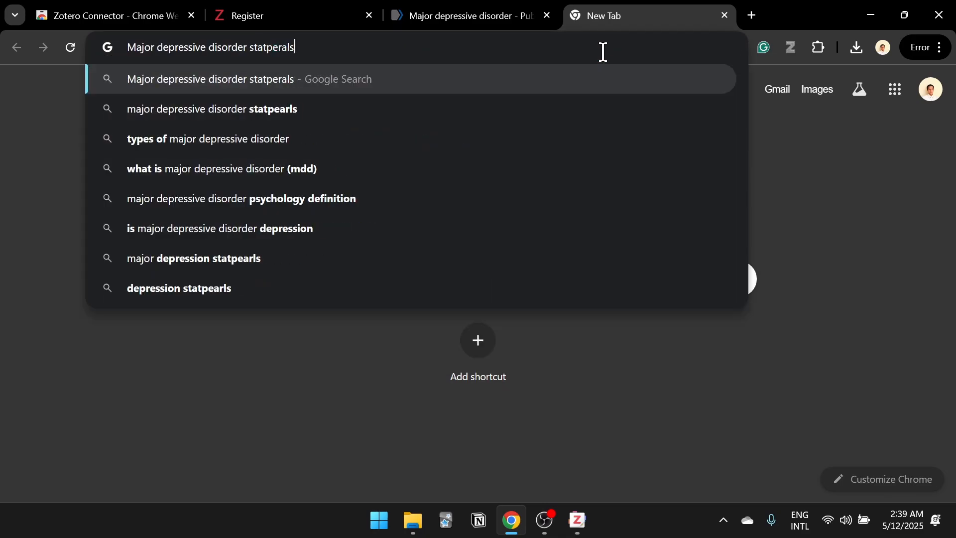
pyautogui.press('Return')
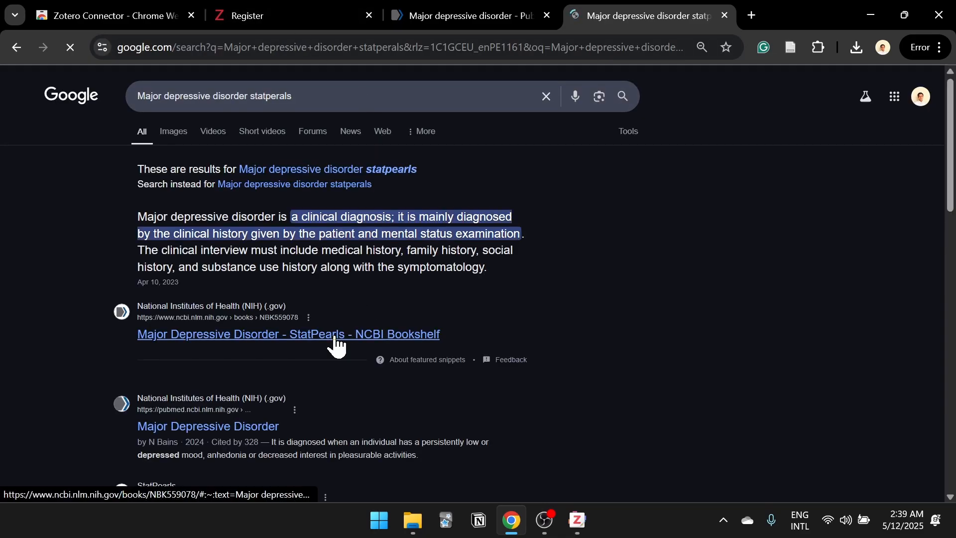
pyautogui.click(330, 334)
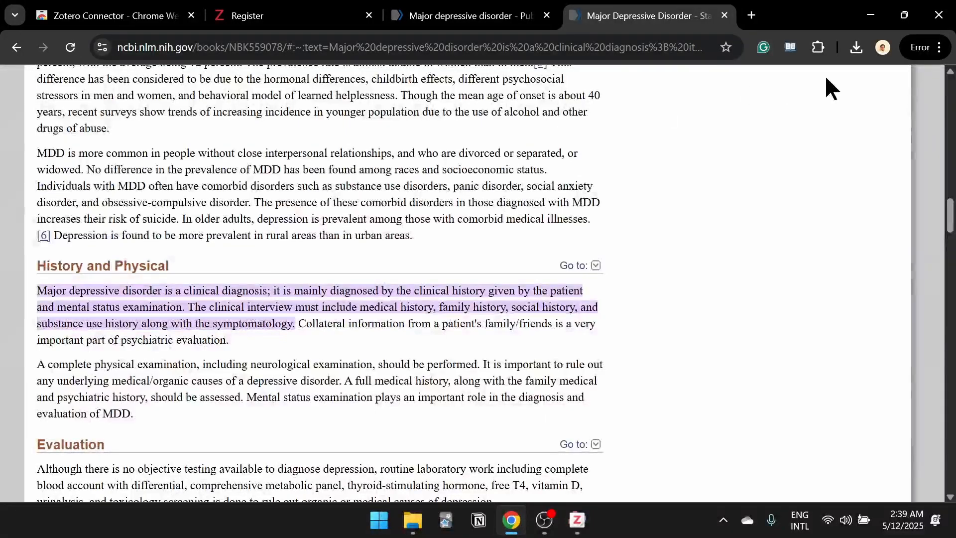
# - Save the StatPearls chapter Major Depressive Disorder to the video collection with the Zotero Connector and switch to Zotero
pyautogui.scroll(20, 775, 154)
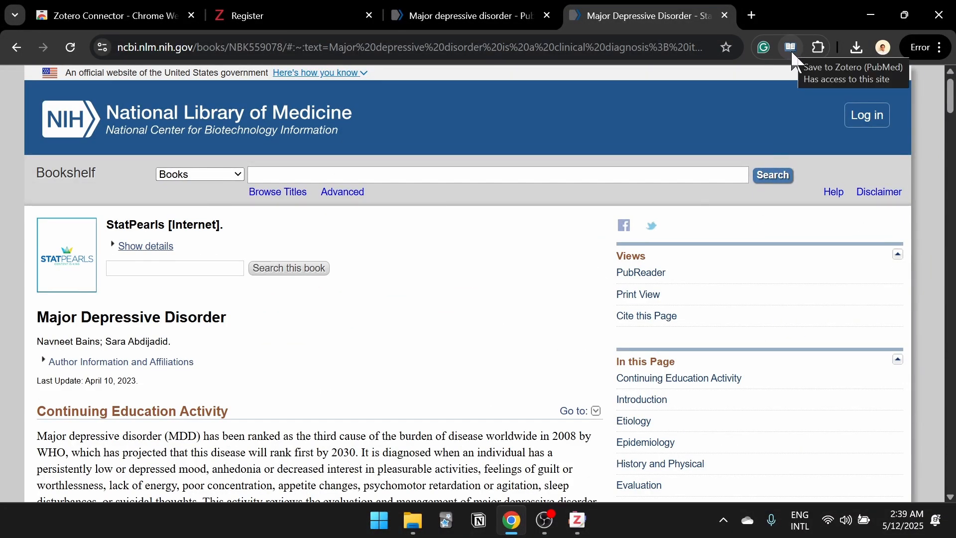
pyautogui.click(793, 55)
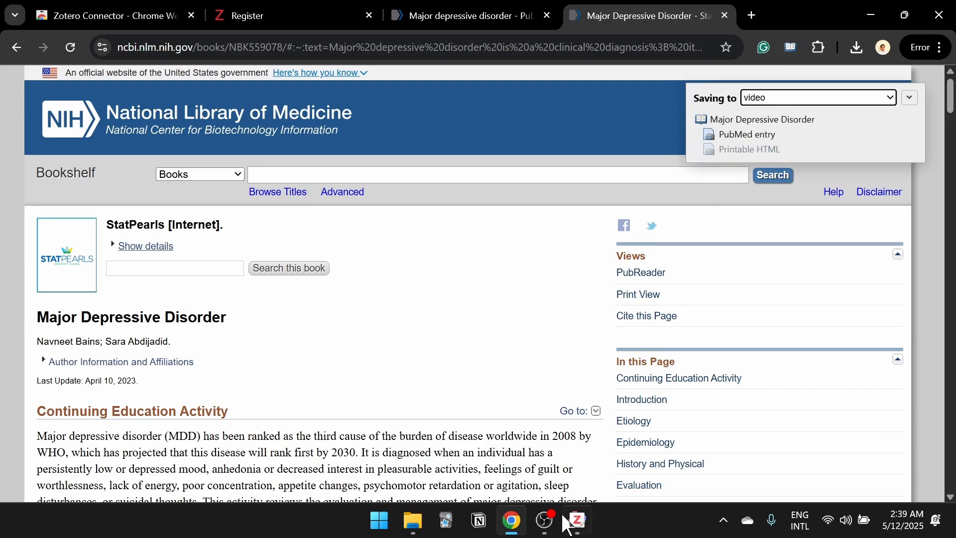
pyautogui.moveTo(579, 527)
pyautogui.click(584, 460)
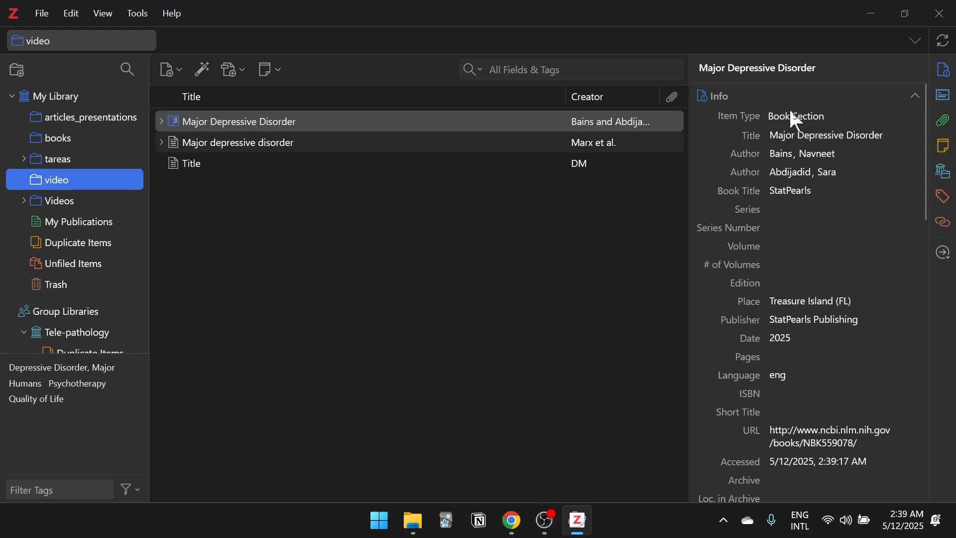
# - Compare the item types of the two saved Major depressive disorder references and the Connector's icon on the StatPearls page
pyautogui.click(216, 143)
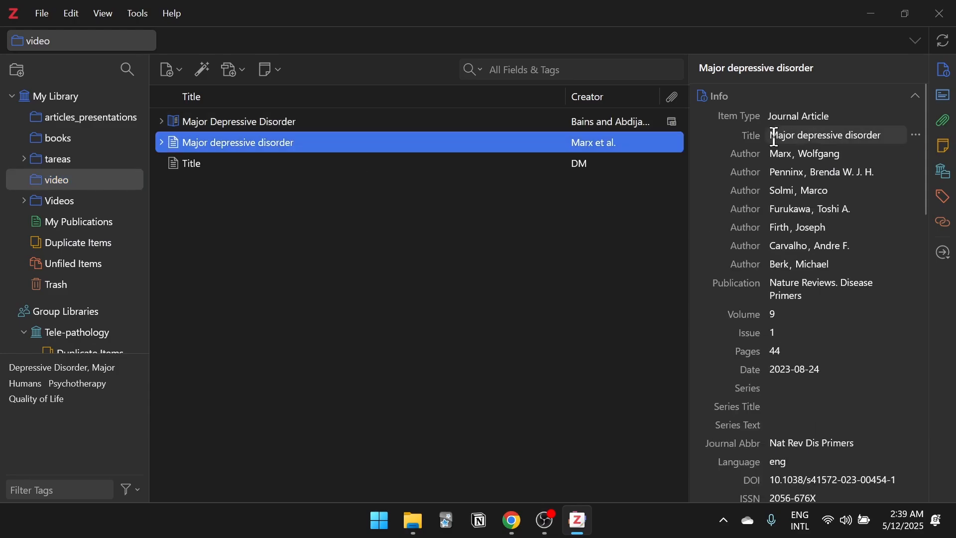
pyautogui.click(356, 121)
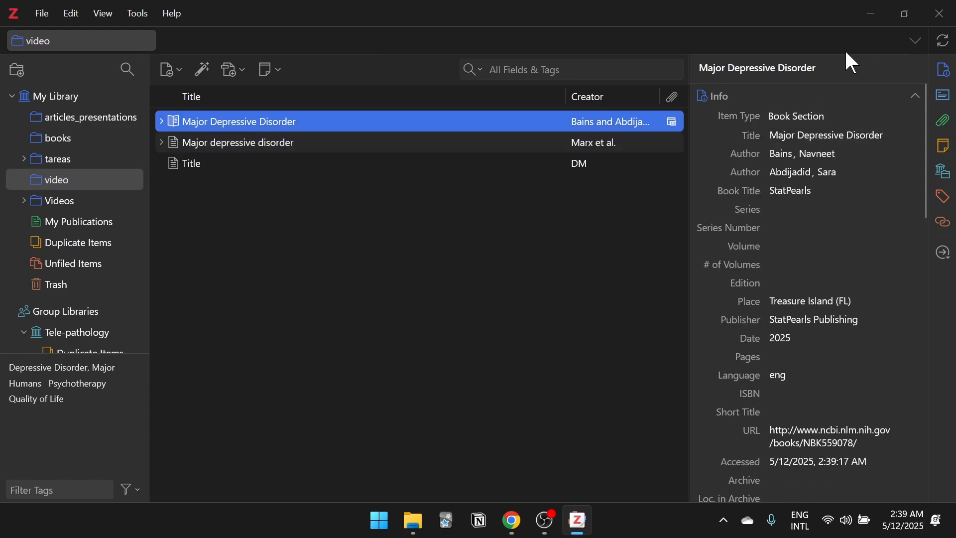
pyautogui.click(872, 14)
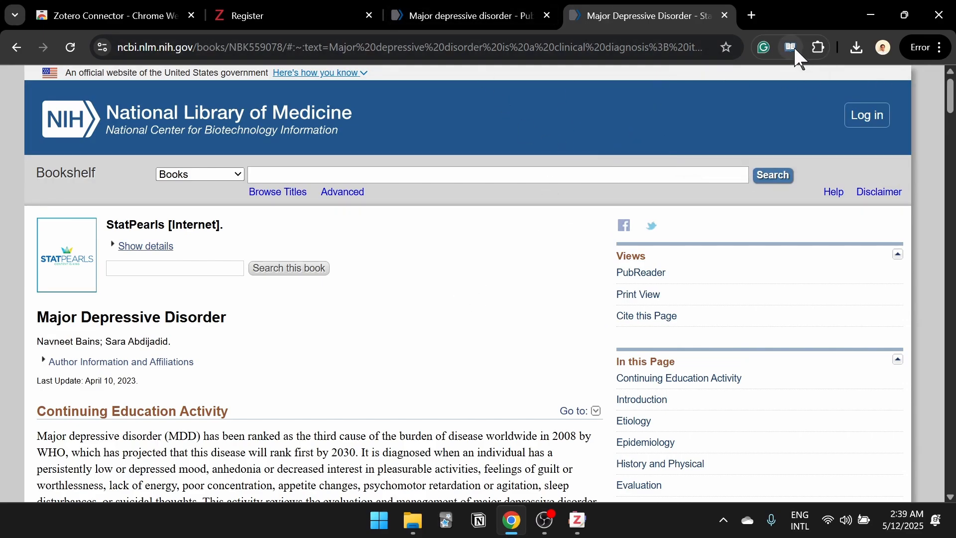
pyautogui.click(873, 15)
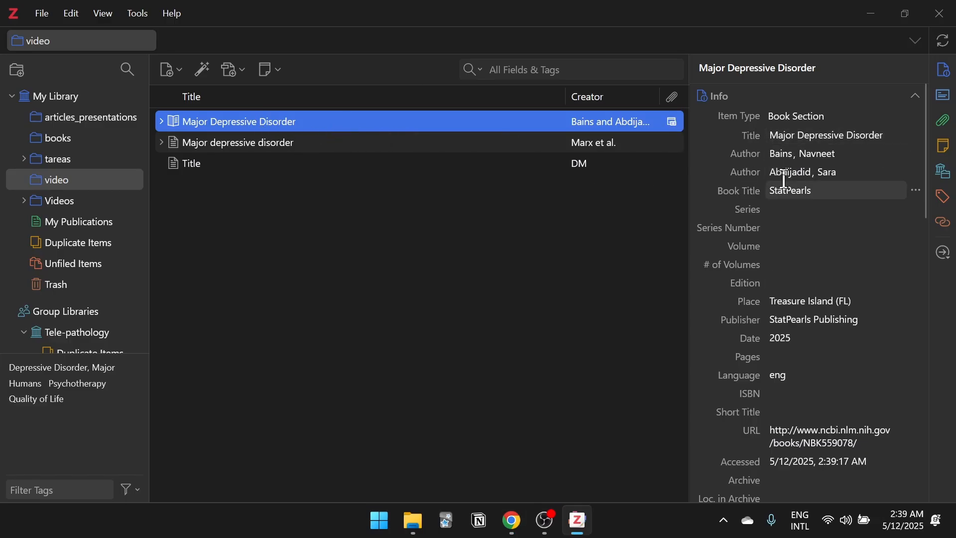
# - Examine the StatPearls item's bibliographic details and abstract, and expand and collapse the attachments of both saved references
pyautogui.scroll(-3, 802, 165)
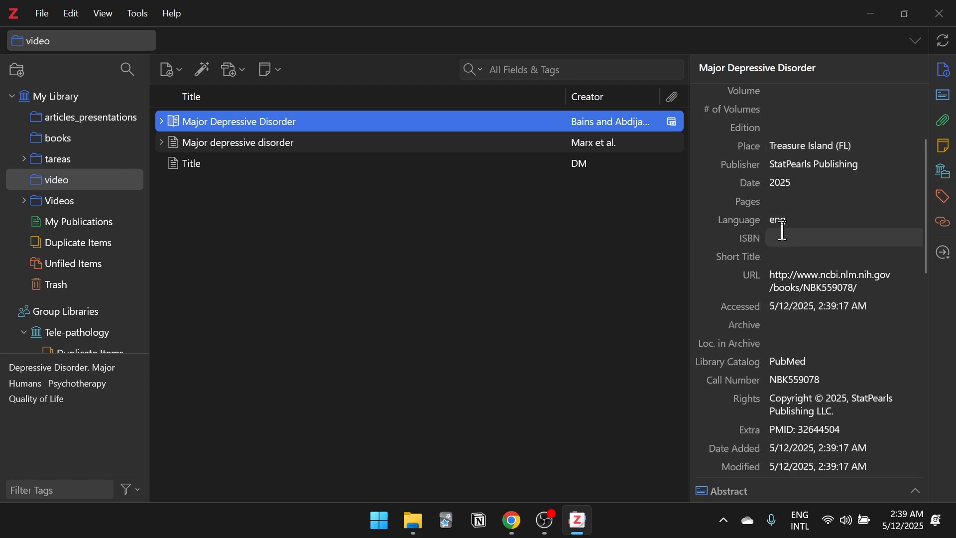
pyautogui.scroll(-3, 817, 248)
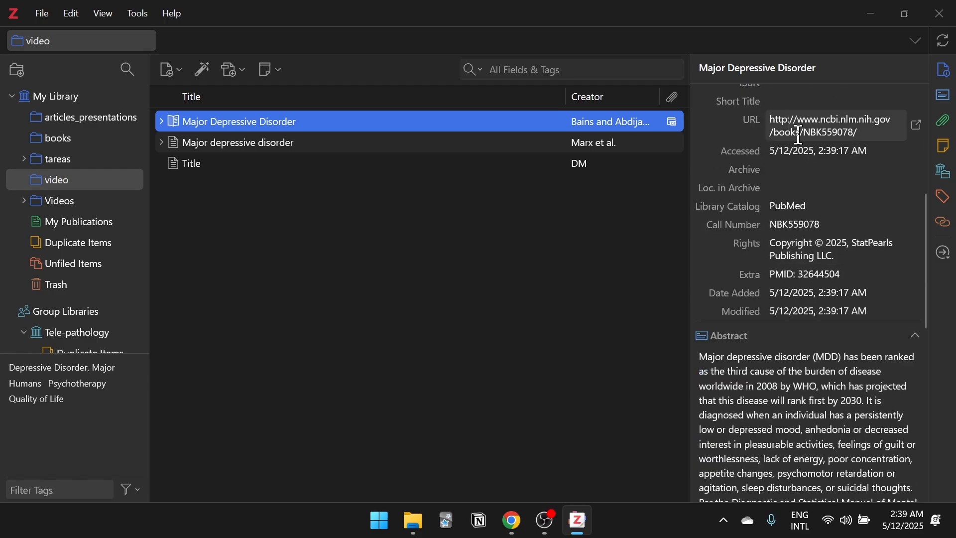
pyautogui.scroll(-8, 800, 133)
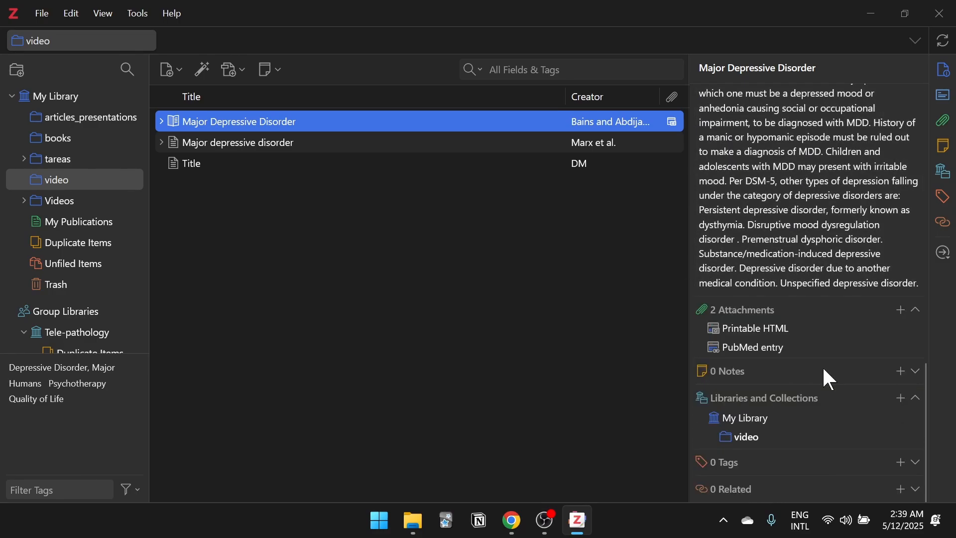
pyautogui.scroll(10, 826, 371)
pyautogui.click(161, 121)
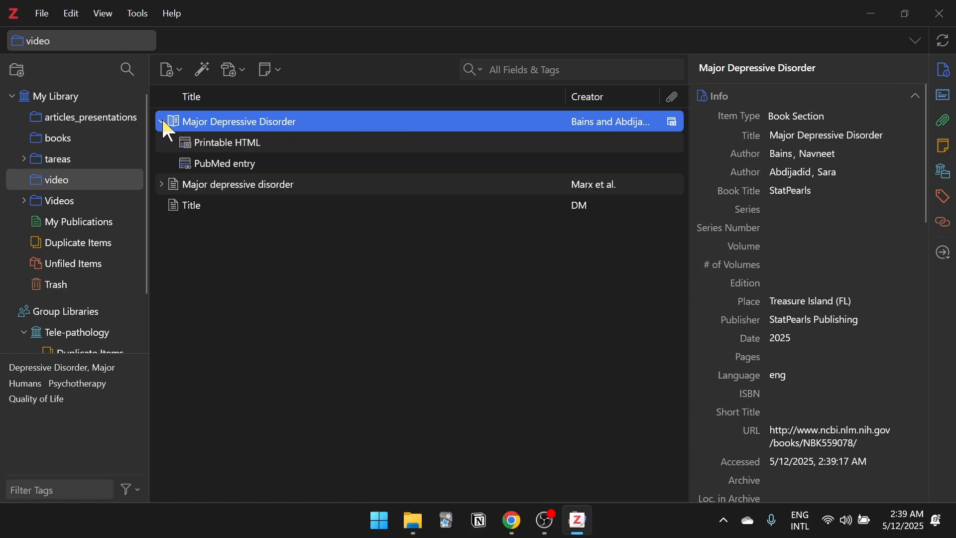
pyautogui.click(161, 184)
pyautogui.click(161, 184)
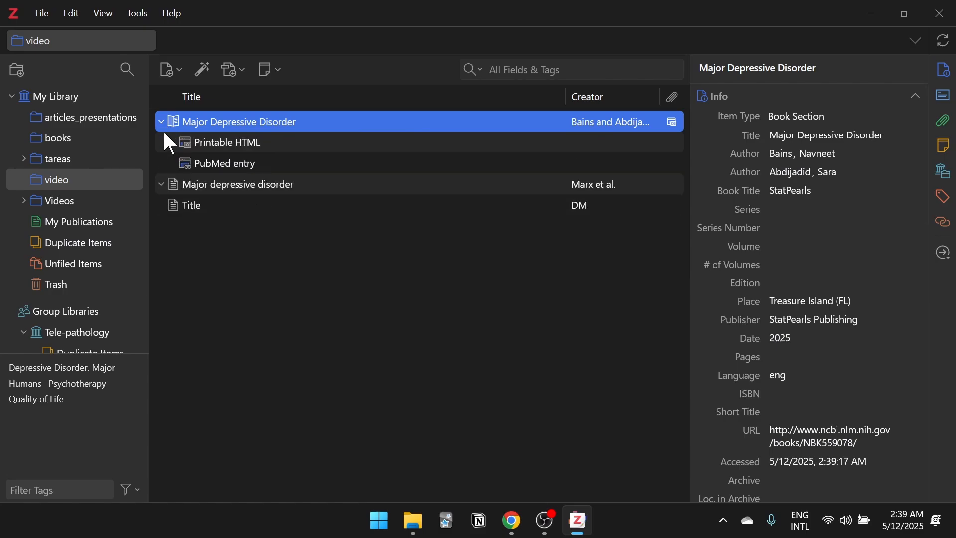
pyautogui.click(161, 122)
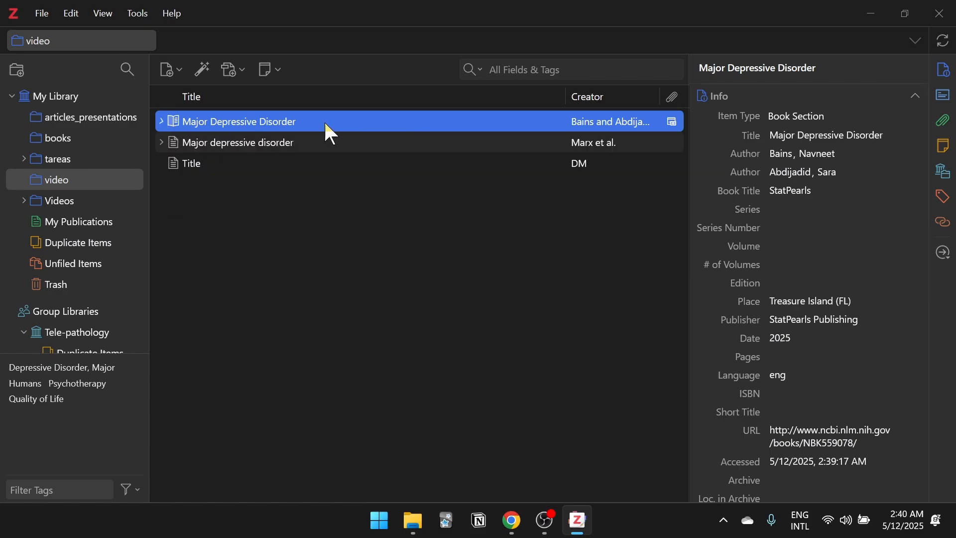
# - Reinstall the Microsoft Word add-in from Zotero's citation settings and dismiss the installation message
pyautogui.click(872, 13)
pyautogui.click(511, 520)
pyautogui.click(138, 15)
pyautogui.moveTo(85, 15)
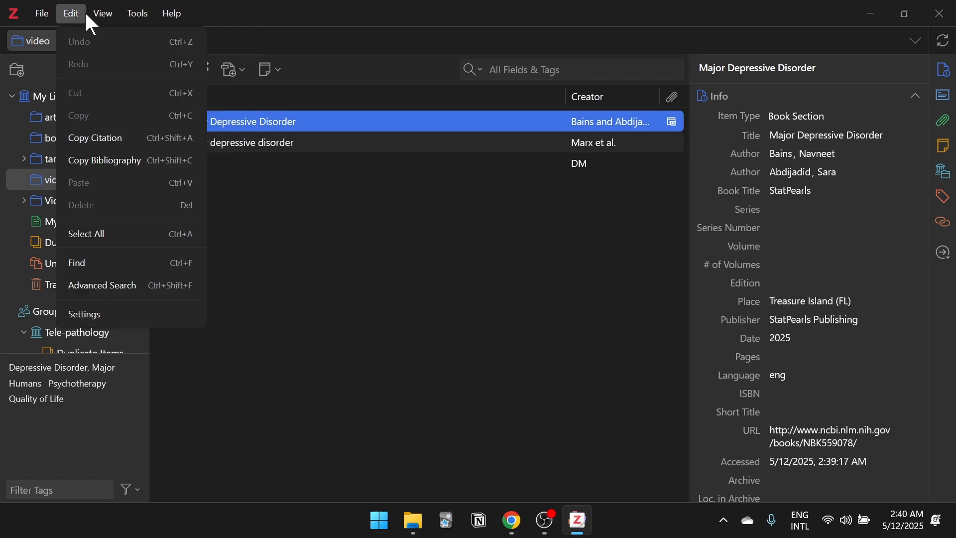
pyautogui.click(99, 313)
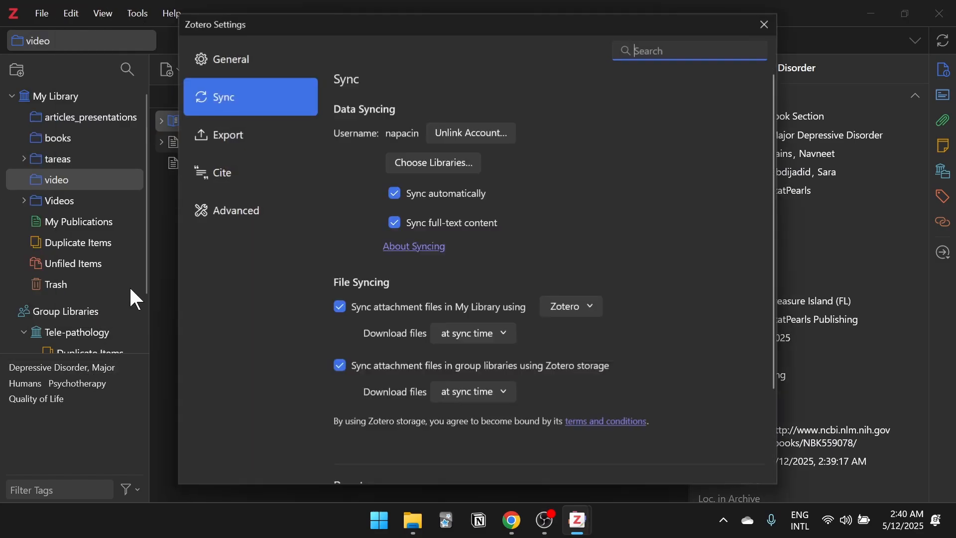
pyautogui.click(245, 180)
pyautogui.scroll(-3, 612, 255)
pyautogui.scroll(-5, 717, 393)
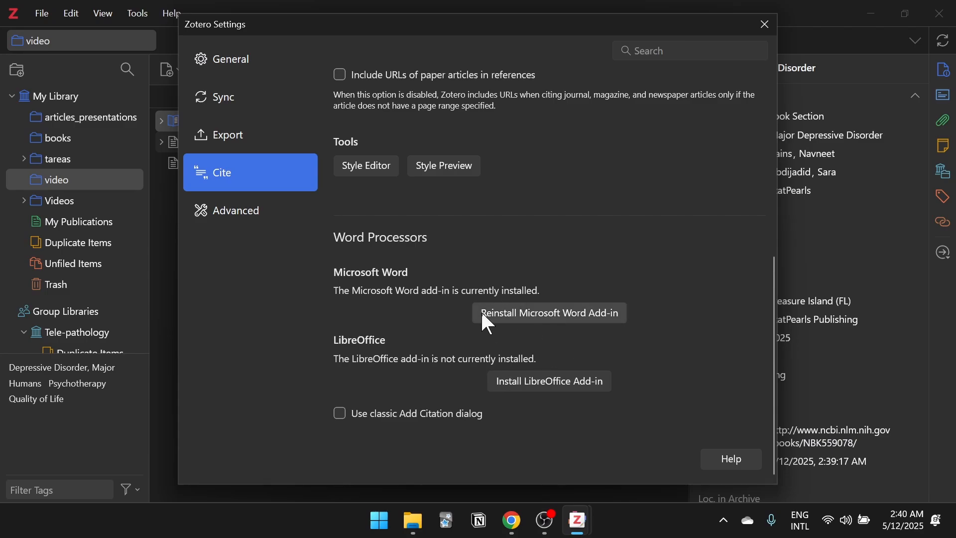
pyautogui.click(548, 309)
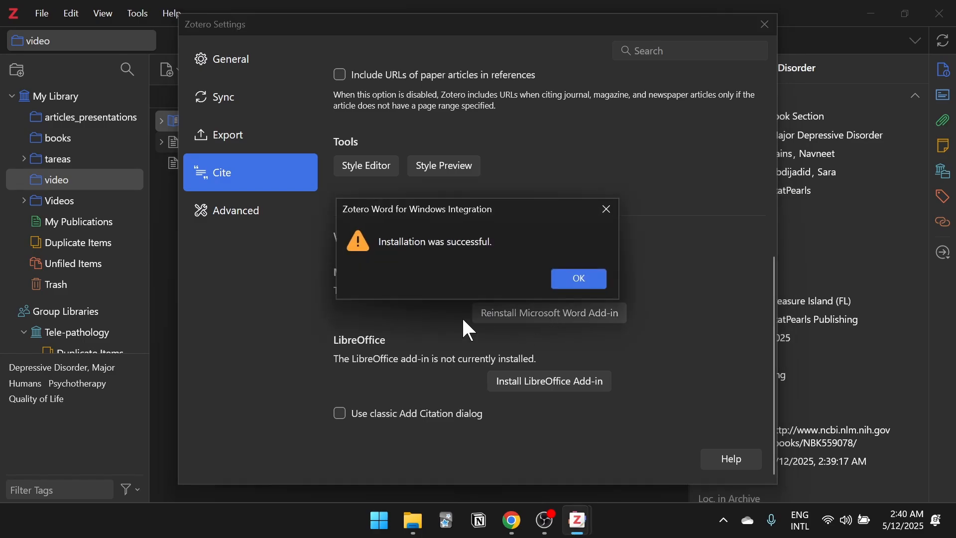
pyautogui.moveTo(380, 243); pyautogui.dragTo(492, 244)
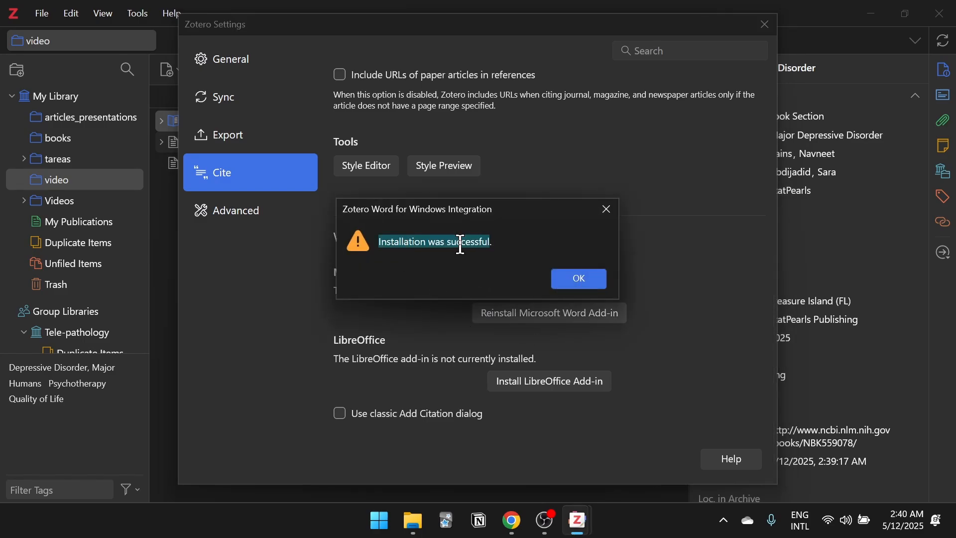
pyautogui.click(581, 280)
# - Open Word in a maximized window, create a blank document and bring up its Zotero commands
pyautogui.click(380, 521)
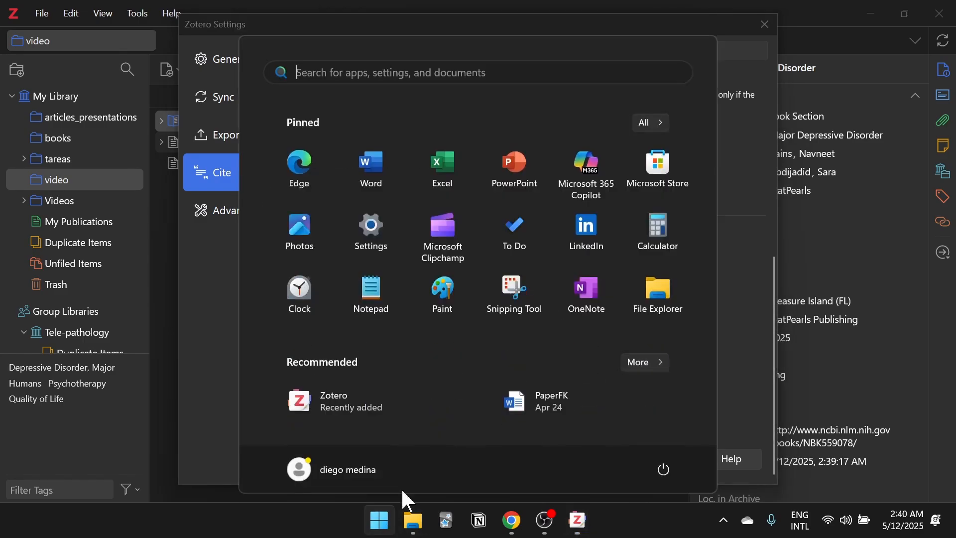
pyautogui.click(373, 160)
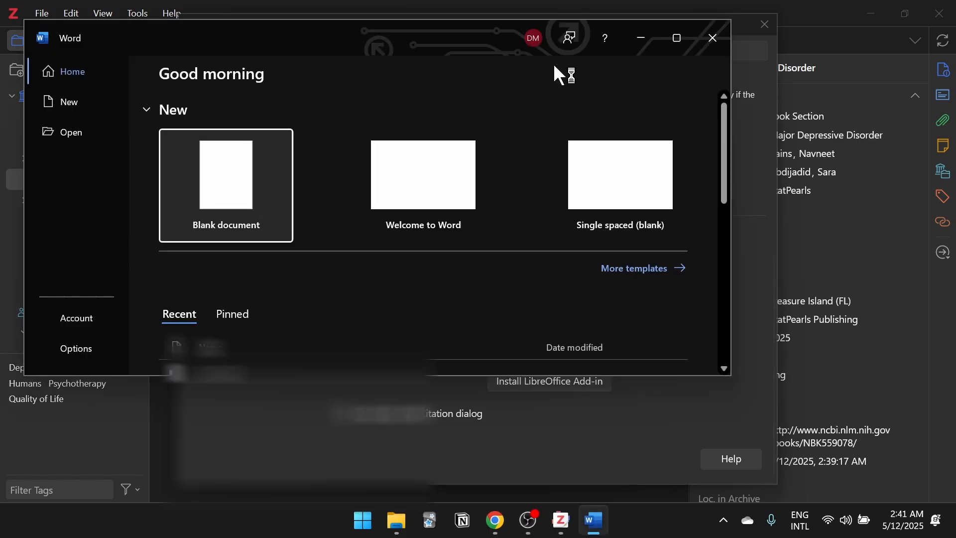
pyautogui.click(680, 36)
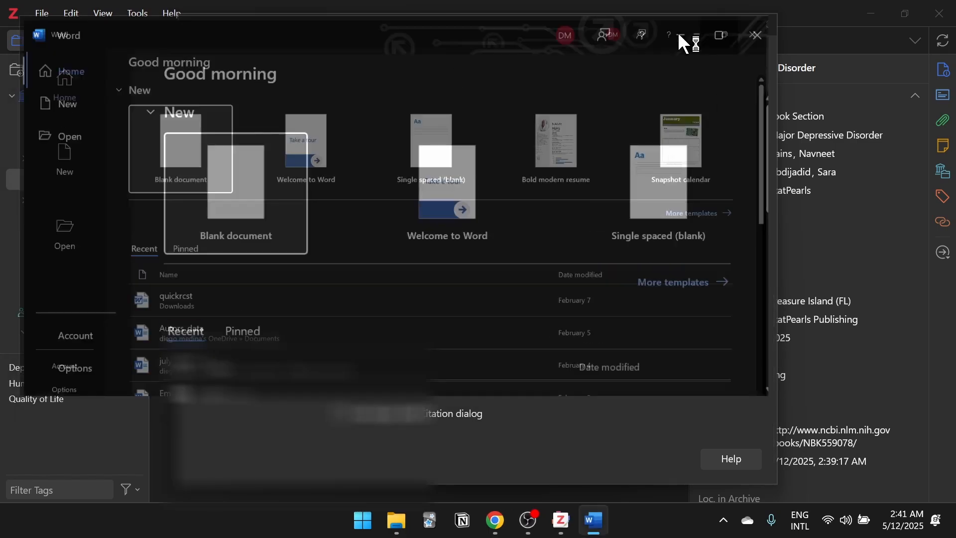
pyautogui.click(203, 165)
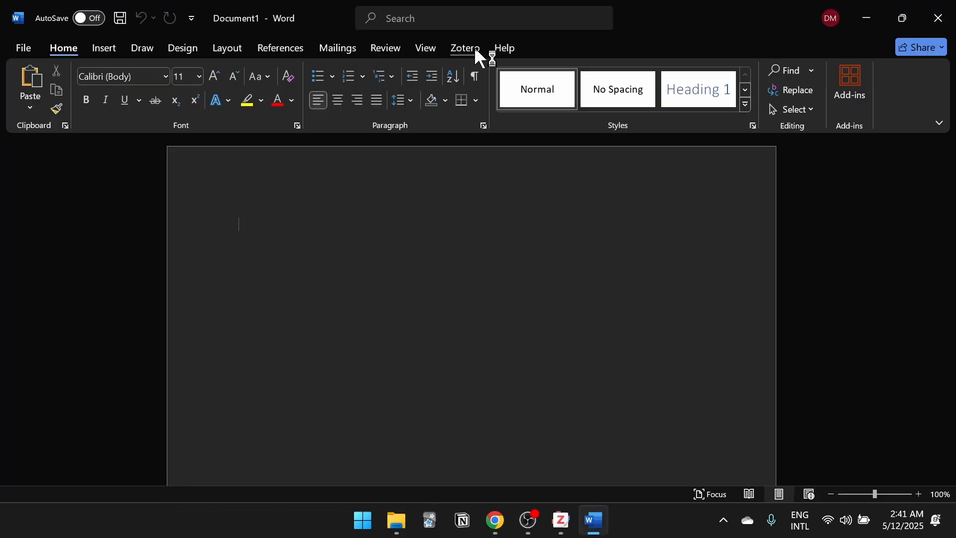
pyautogui.click(473, 48)
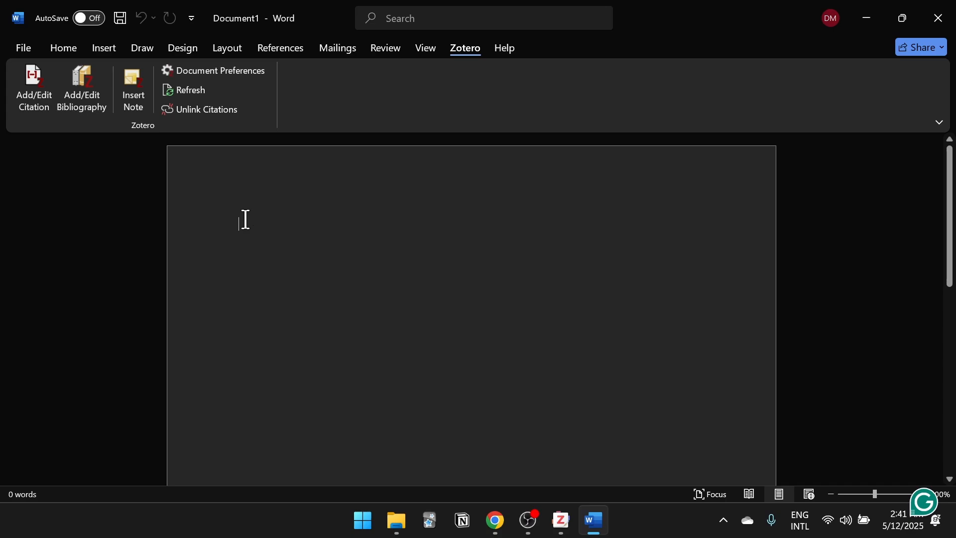
# - Switch the document page to a light background and write "Text." on its first line
pyautogui.click(425, 49)
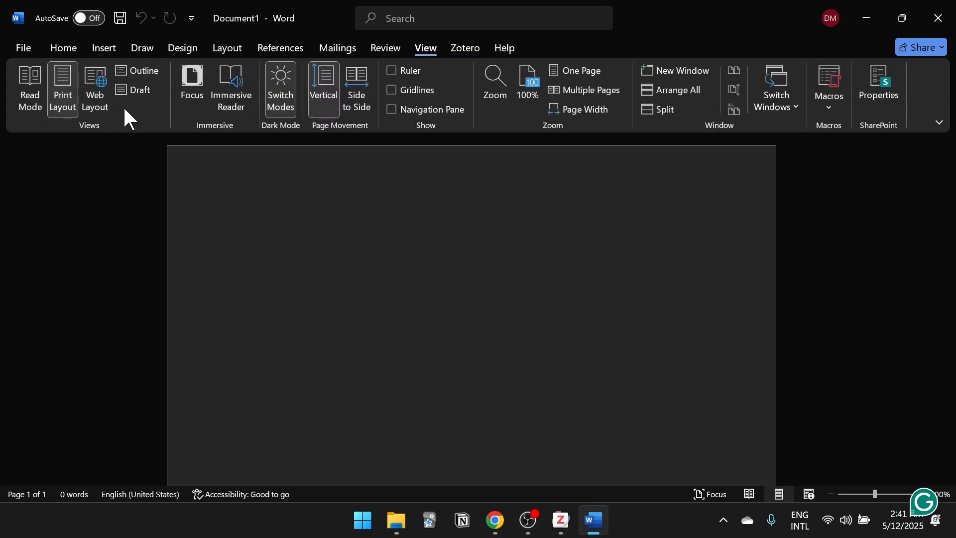
pyautogui.click(281, 111)
pyautogui.click(505, 49)
pyautogui.click(462, 48)
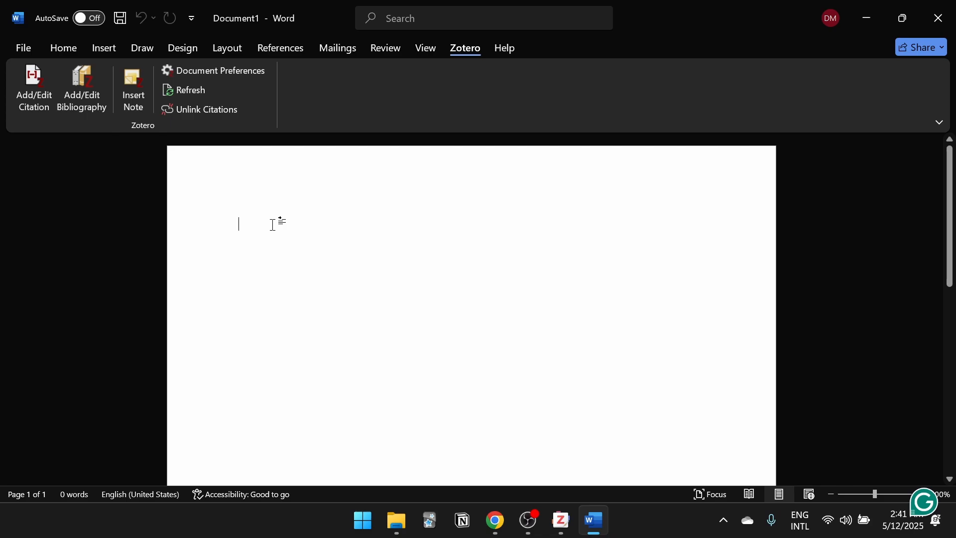
pyautogui.write('Text.')
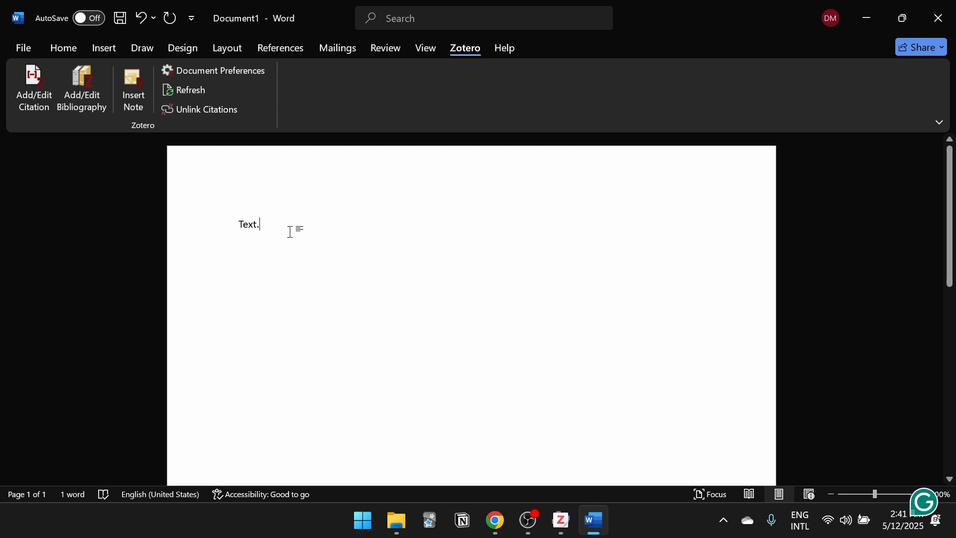
# - Start a Zotero citation after "Text." in the Vancouver style and add the StatPearls Major Depressive Disorder reference to it
pyautogui.click(36, 86)
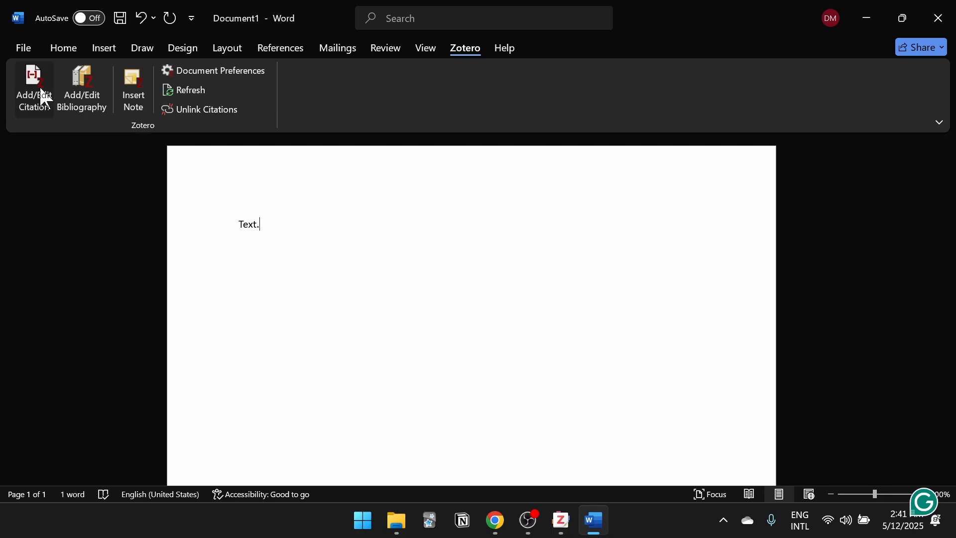
pyautogui.scroll(-1, 425, 210)
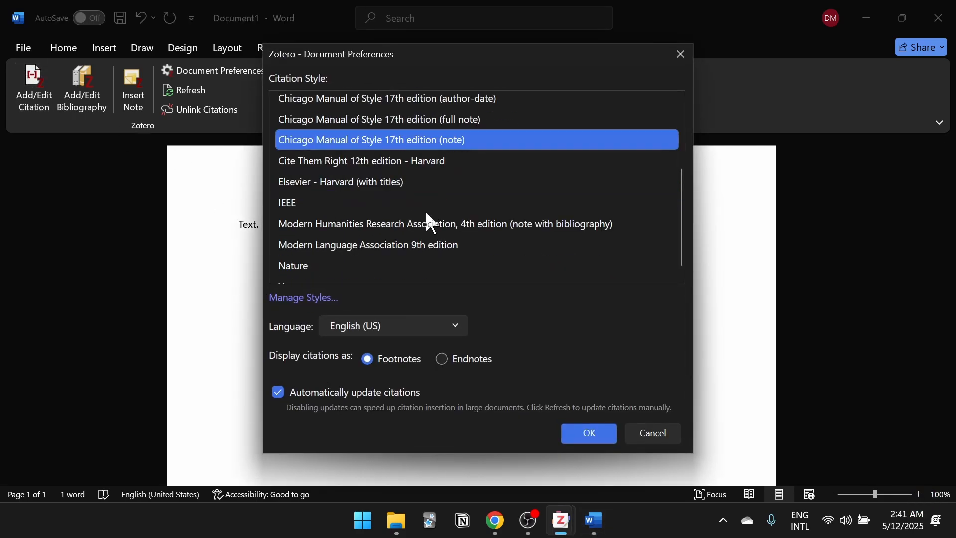
pyautogui.scroll(2, 427, 211)
pyautogui.scroll(-2, 427, 209)
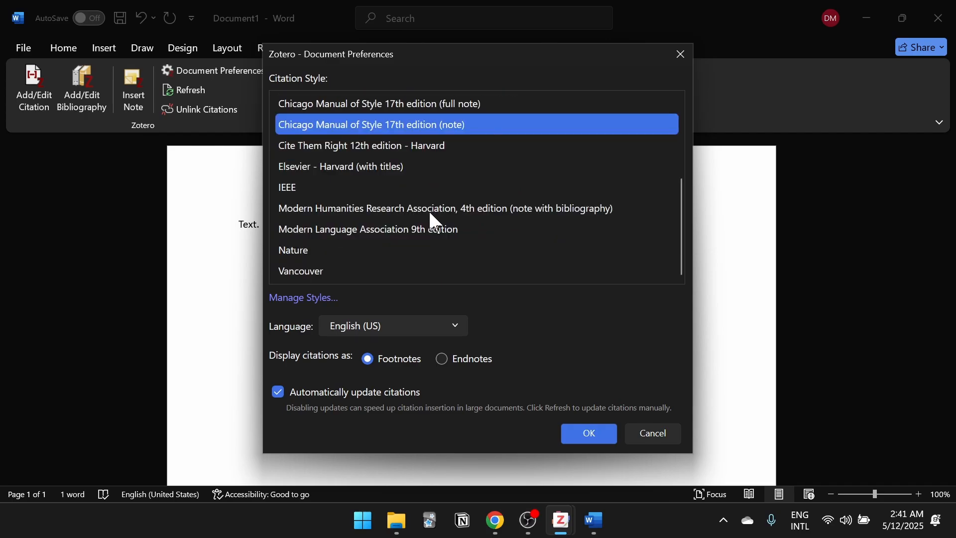
pyautogui.scroll(2, 384, 189)
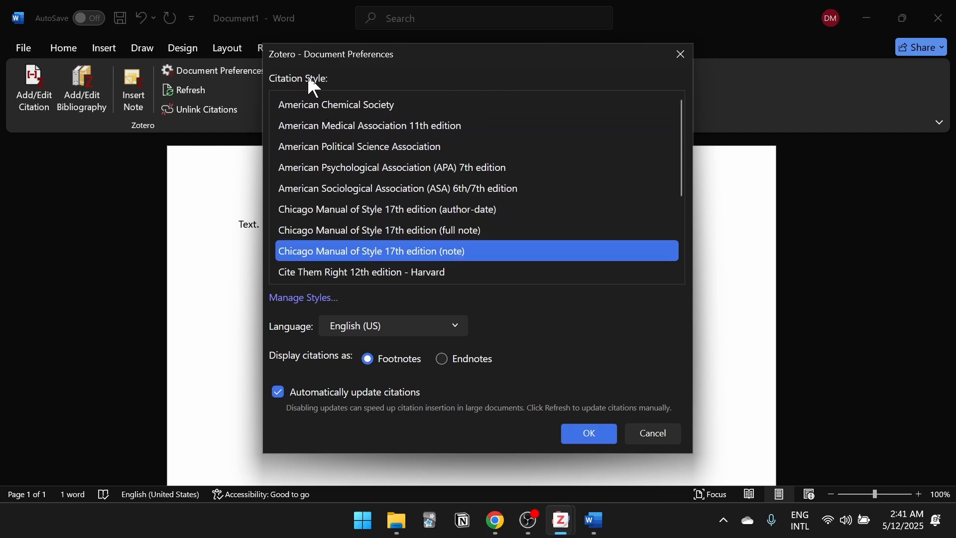
pyautogui.scroll(-2, 430, 217)
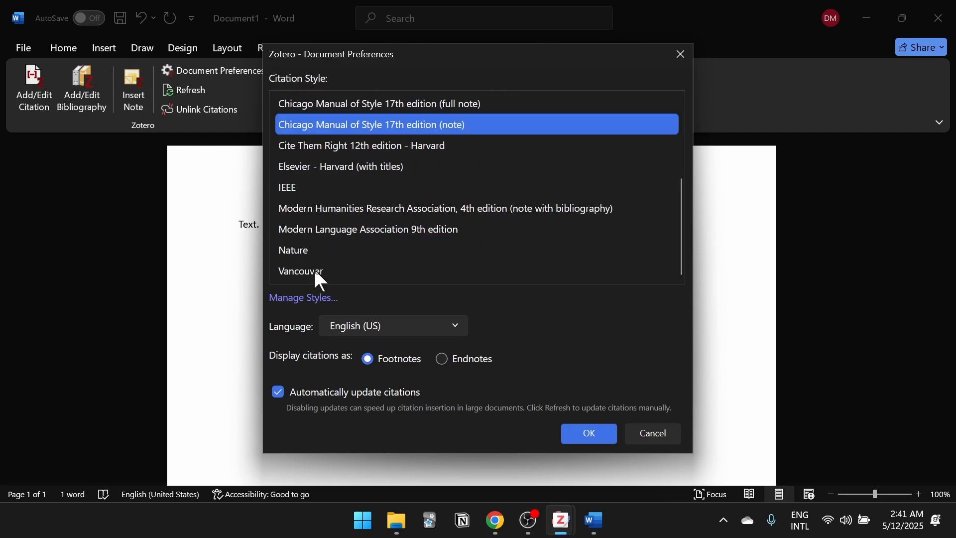
pyautogui.click(315, 271)
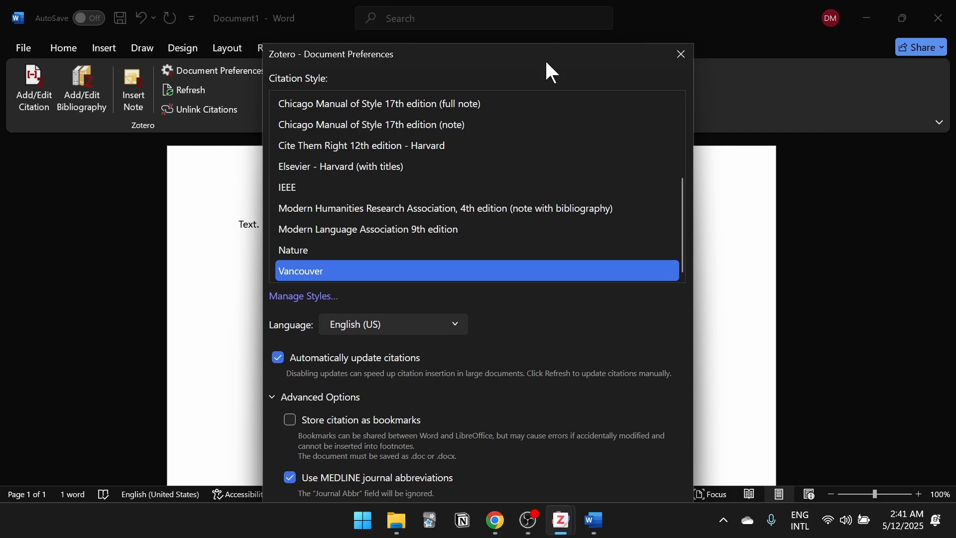
pyautogui.click(585, 478)
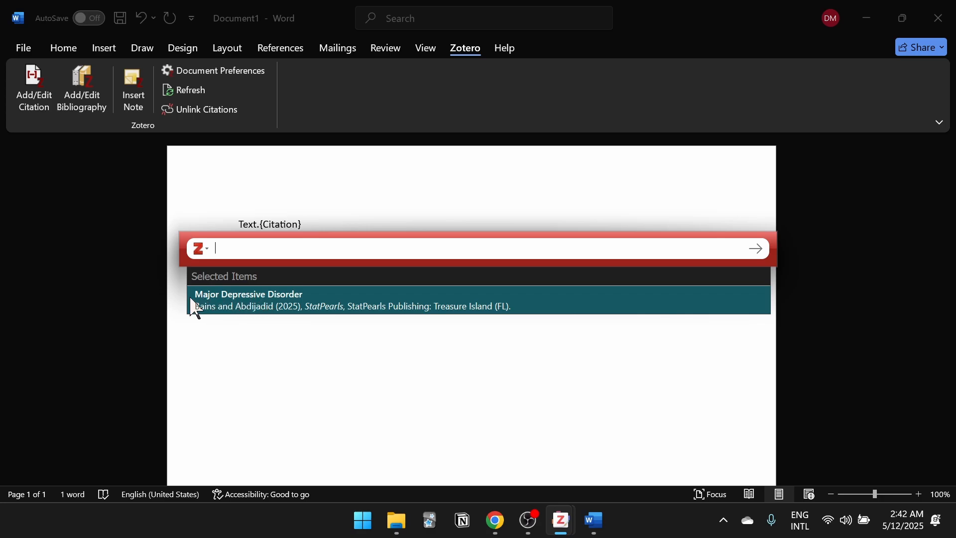
pyautogui.click(294, 306)
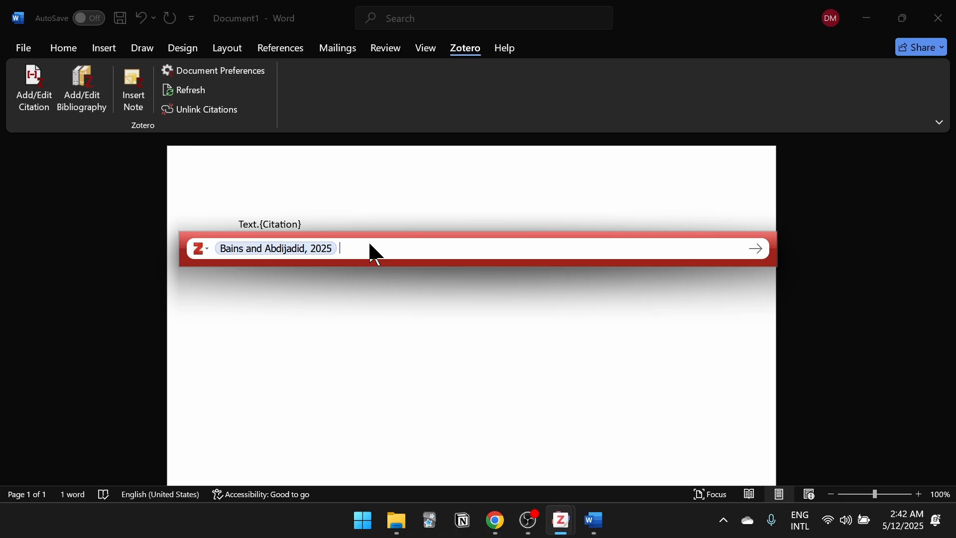
# - Search the reference libraries for "anemia" from the citation bar and clear the search text
pyautogui.write('anemia')
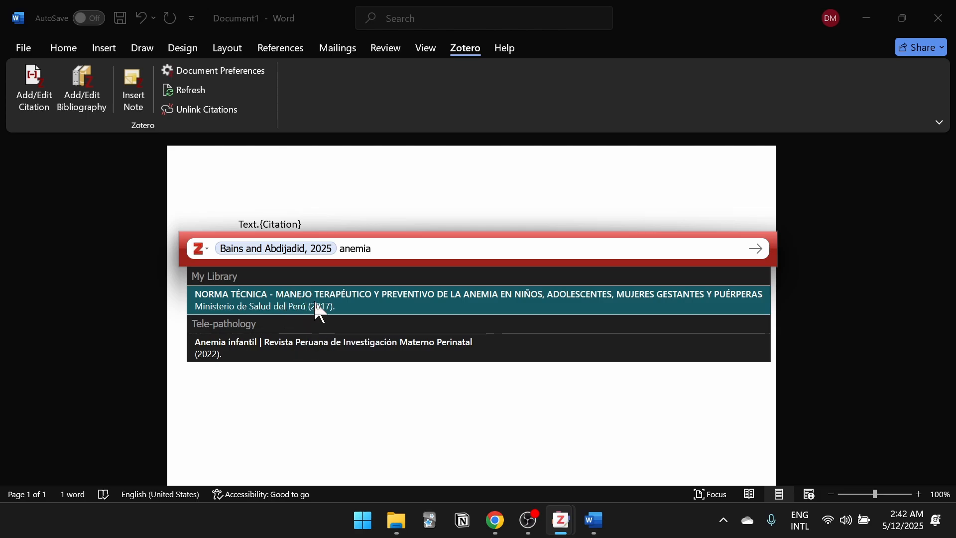
pyautogui.doubleClick(362, 247)
pyautogui.press('BackSpace')
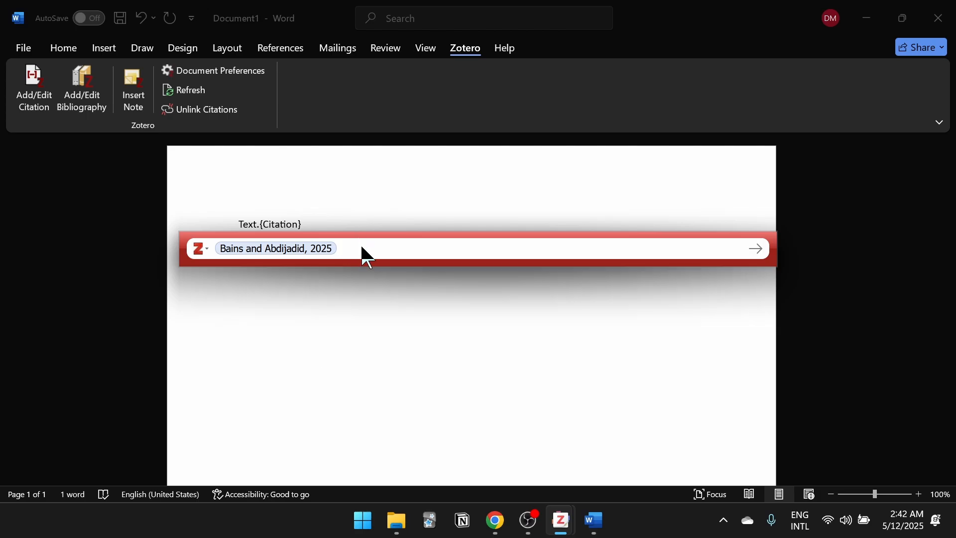
# - Check the author names on the StatPearls page in Chrome against the reference in the citation bar
pyautogui.moveTo(496, 519)
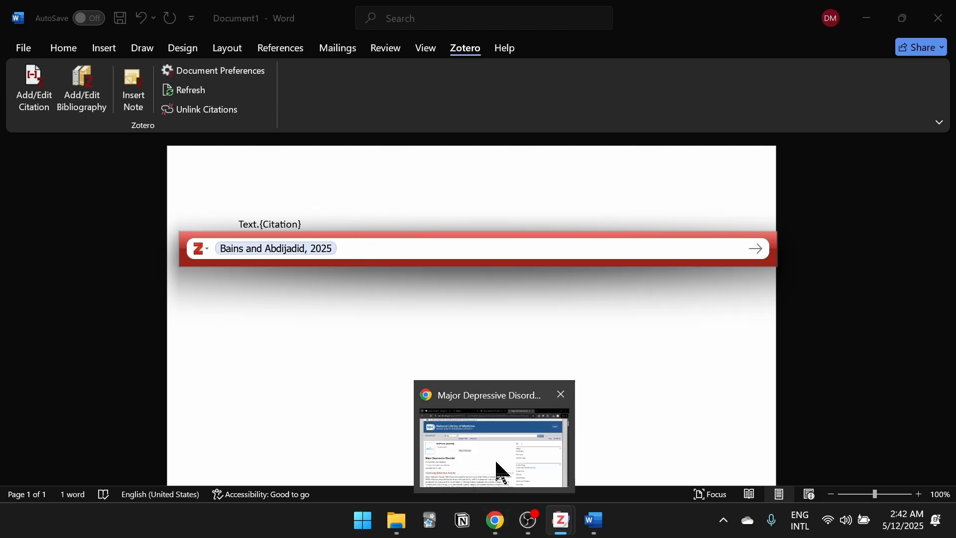
pyautogui.click(494, 459)
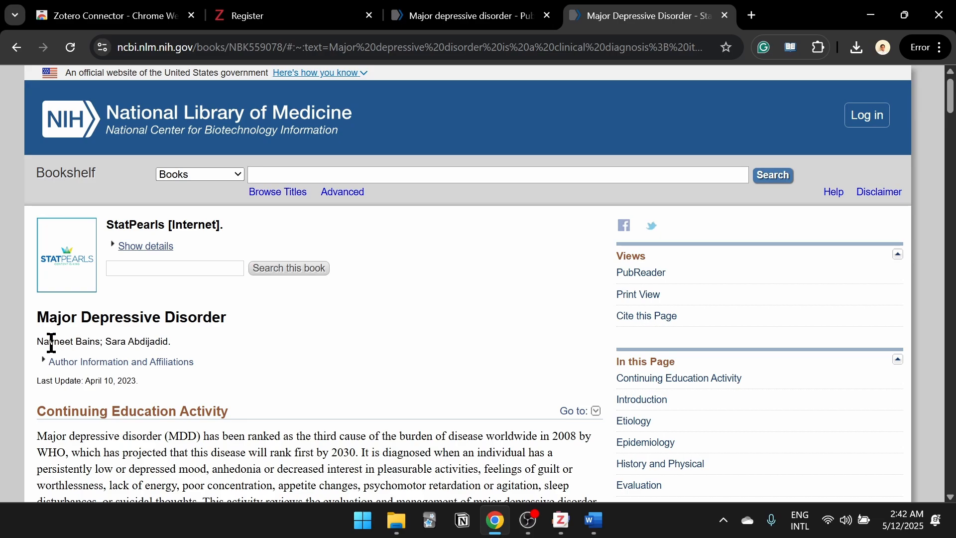
pyautogui.scroll(-1, 307, 242)
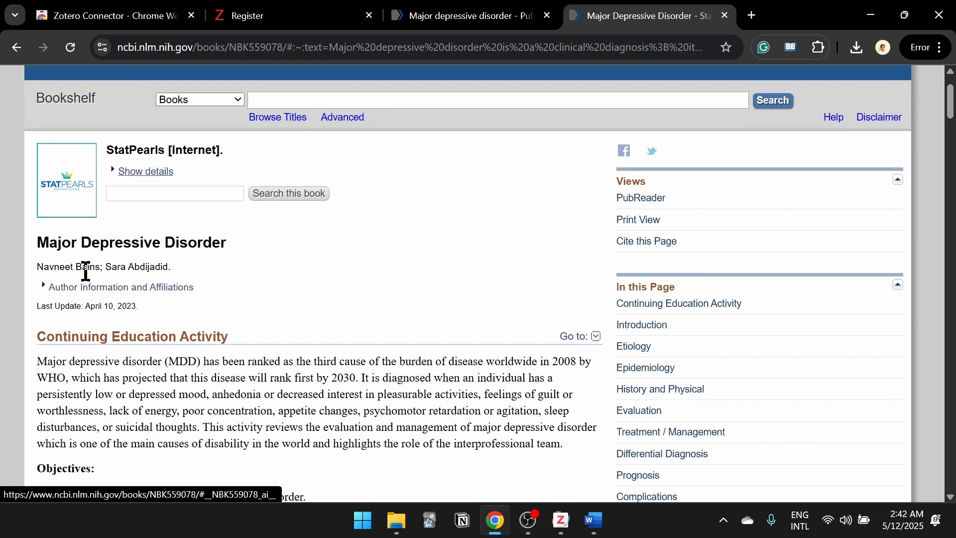
pyautogui.click(88, 267)
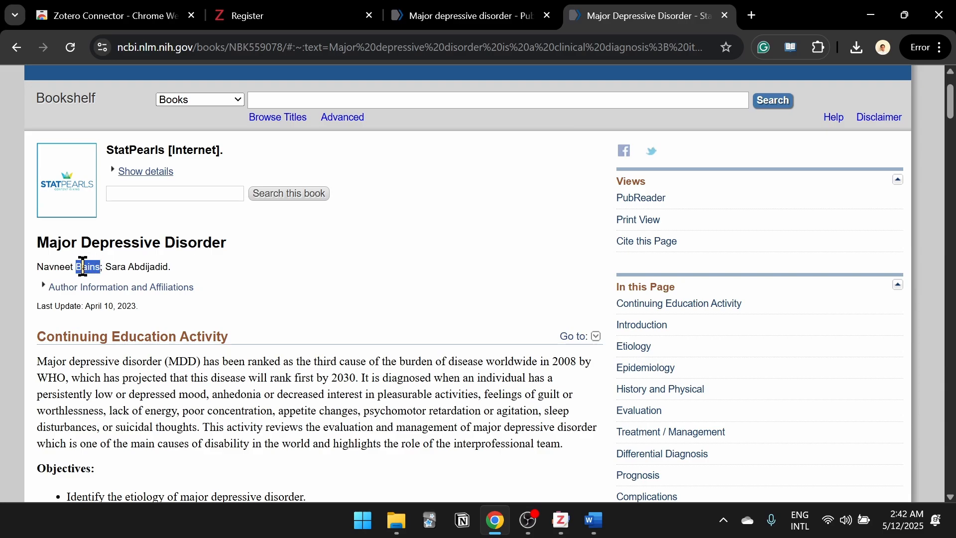
pyautogui.click(871, 15)
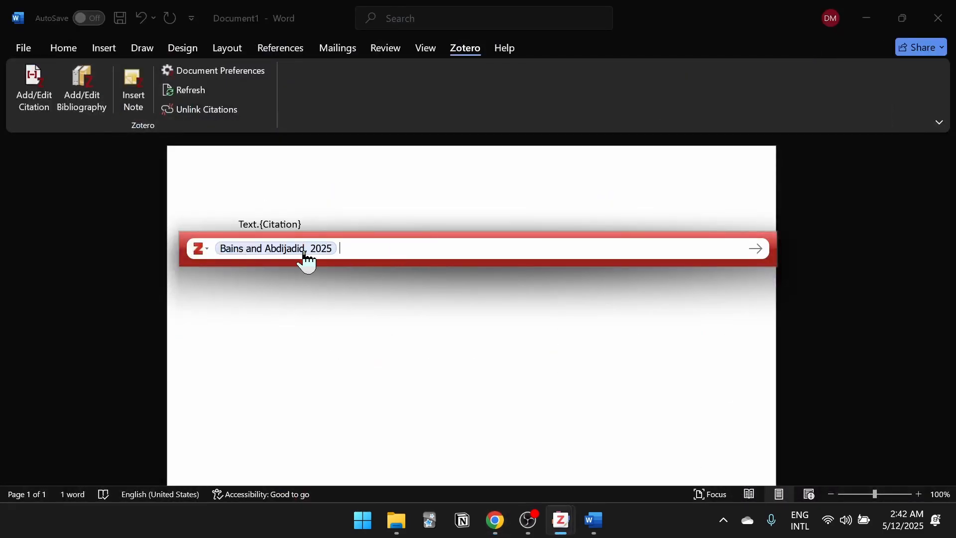
# - Copy the first author's name from the PubMed article Major depressive disorder and use it to add that article to the citation
pyautogui.click(494, 520)
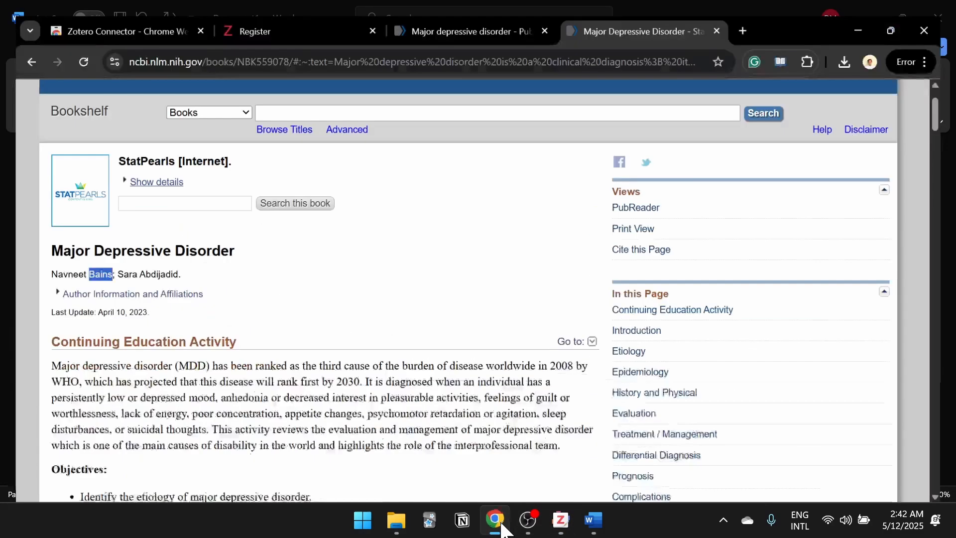
pyautogui.click(501, 9)
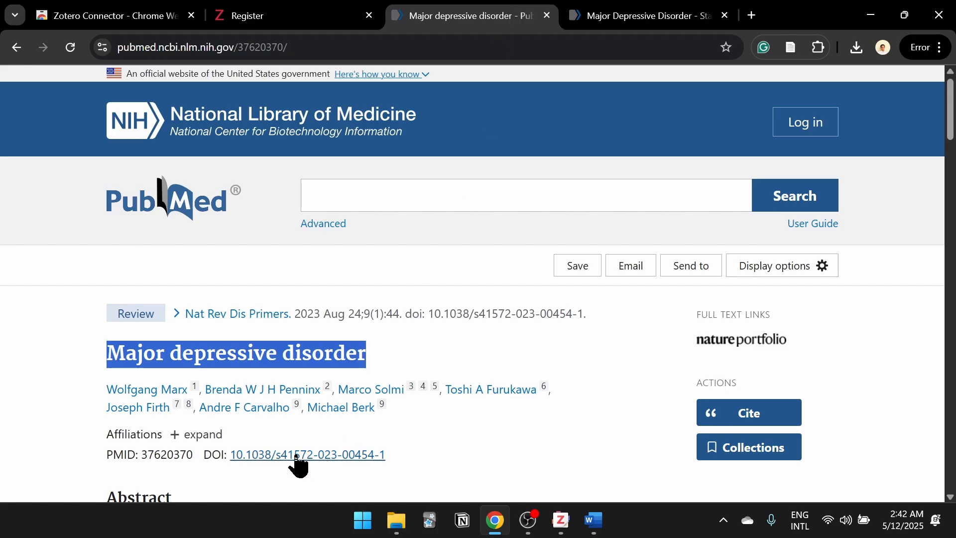
pyautogui.scroll(-3, 149, 229)
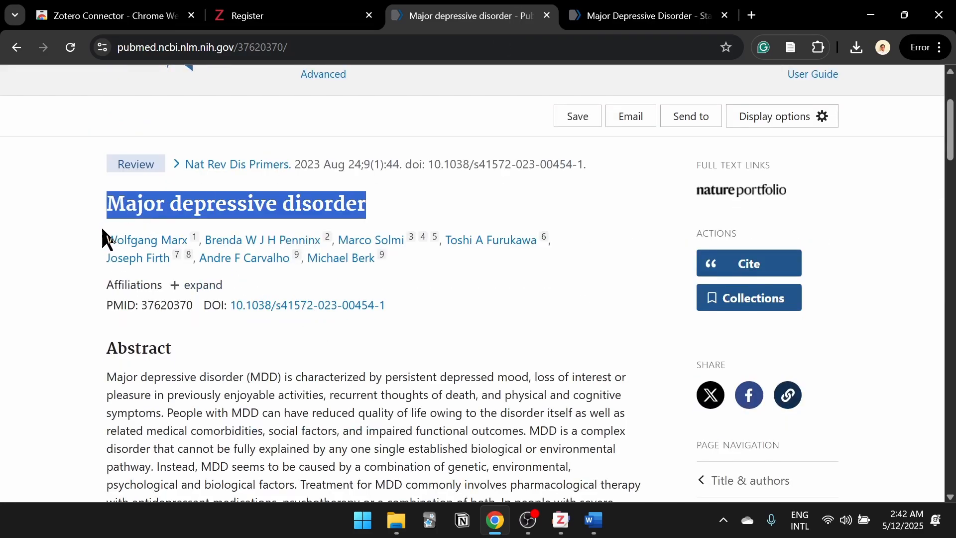
pyautogui.moveTo(81, 238); pyautogui.dragTo(187, 247)
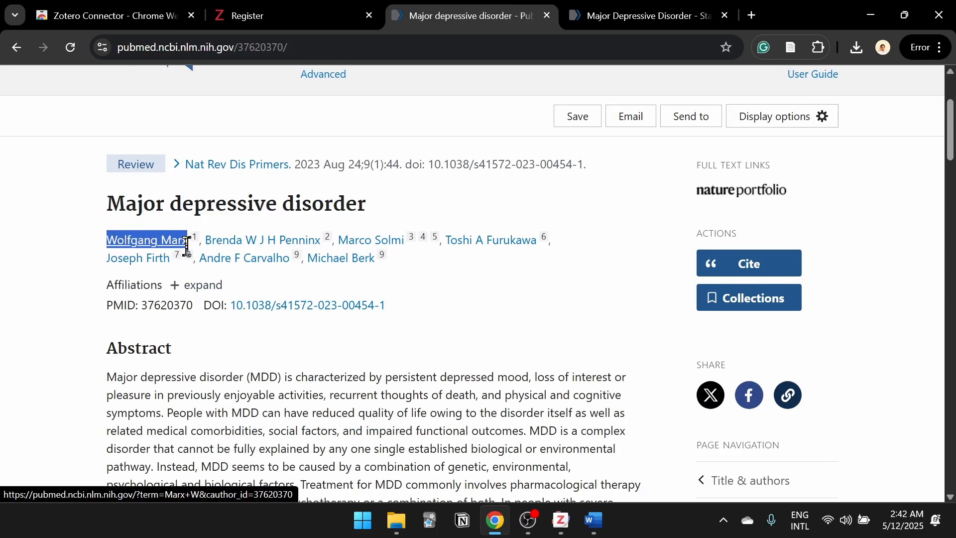
pyautogui.click(871, 14)
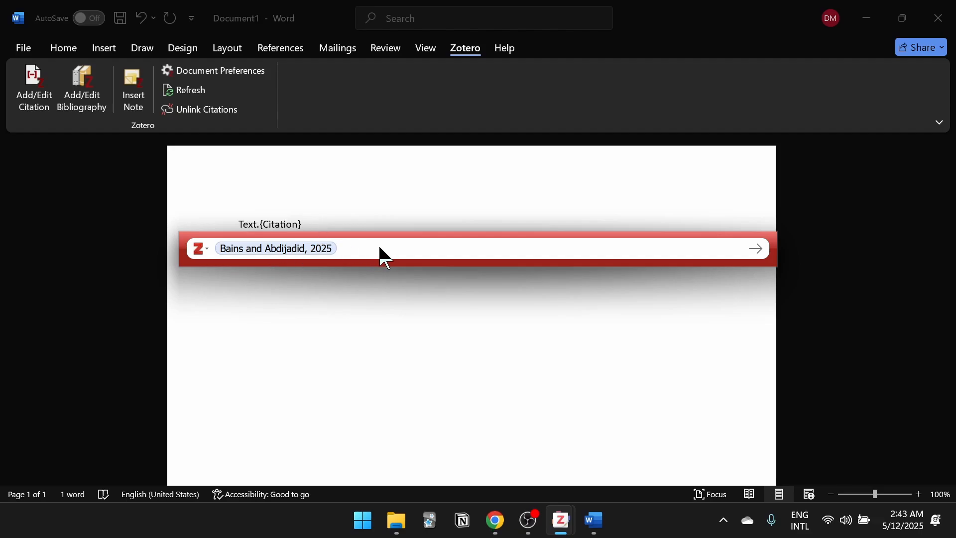
pyautogui.write('Wolfgang Marx')
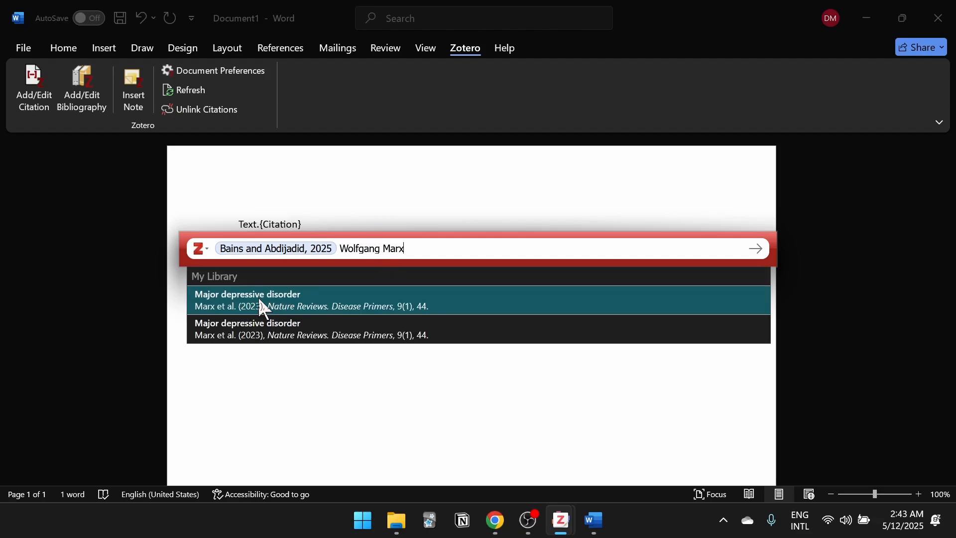
pyautogui.click(256, 301)
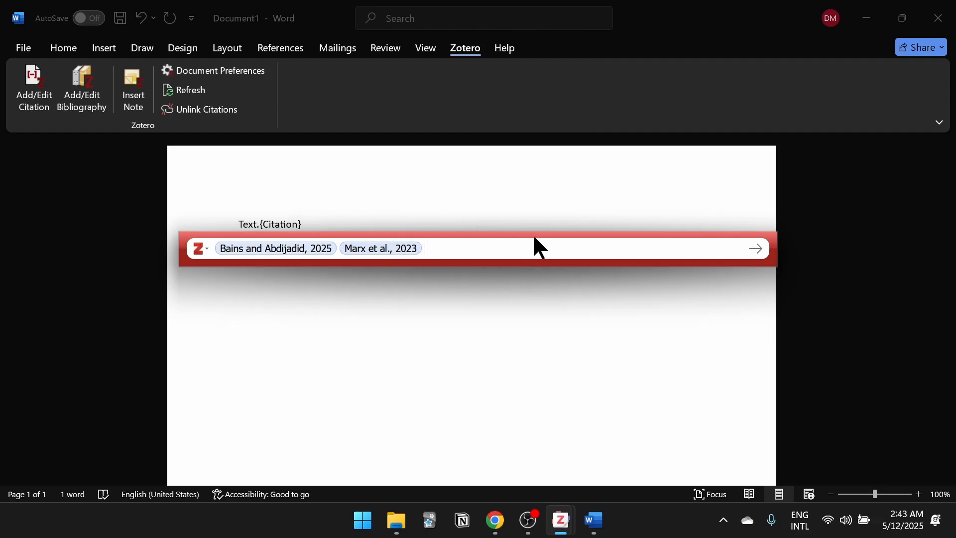
# - Insert the citation with both chosen references after "Text." and write the heading "REFERENCES" two lines below it
pyautogui.press('Return')
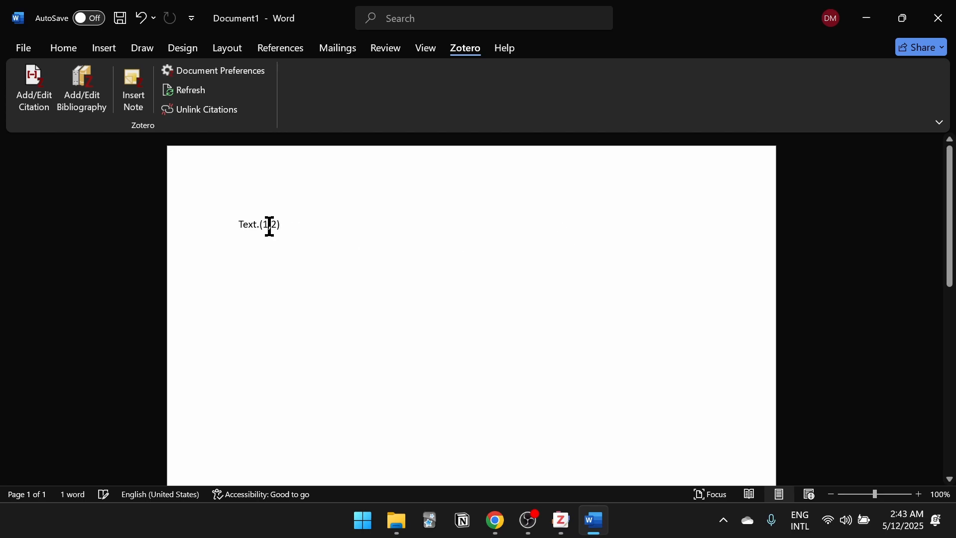
pyautogui.click(269, 225)
pyautogui.click(313, 224)
pyautogui.press('Return')
pyautogui.press('Return')
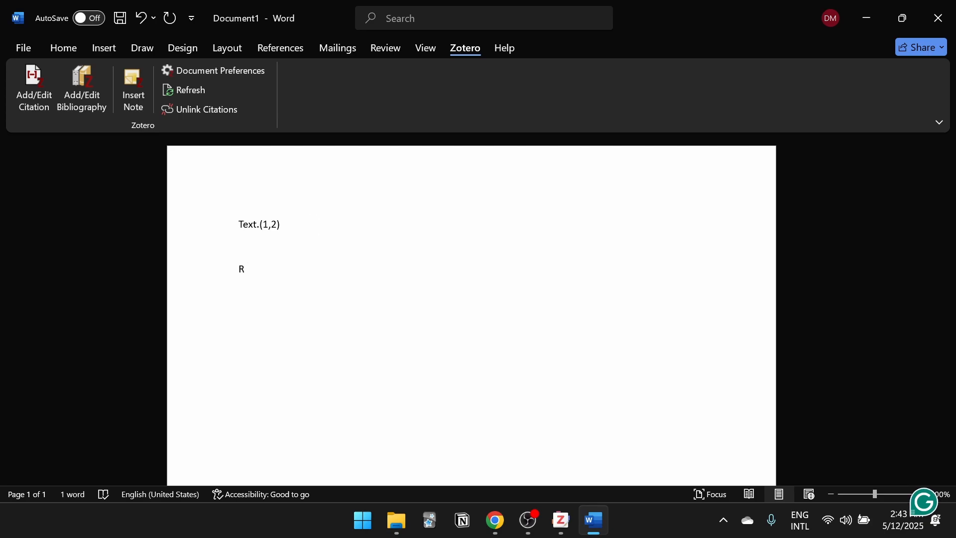
pyautogui.press('BackSpace')
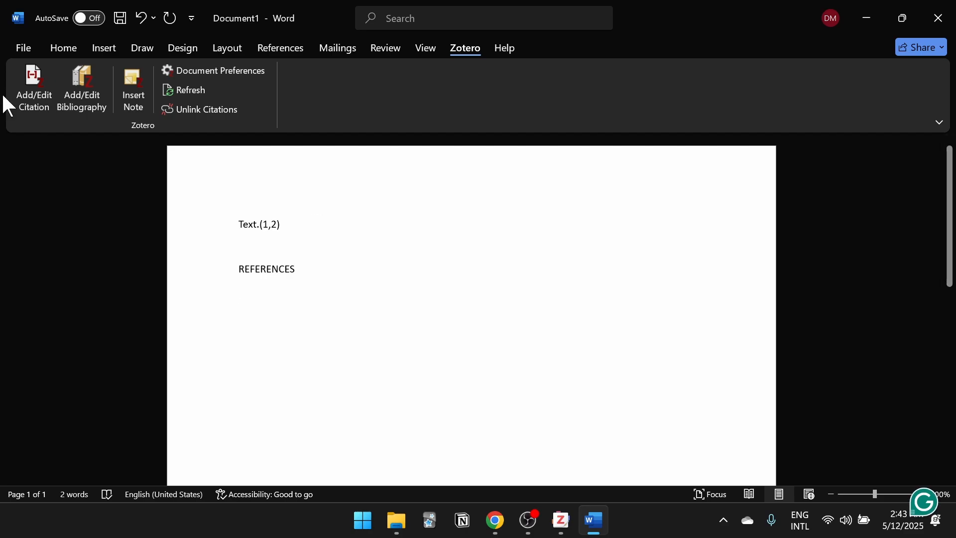
# - Insert the Zotero bibliography under the "REFERENCES" heading and review its entries
pyautogui.click(82, 97)
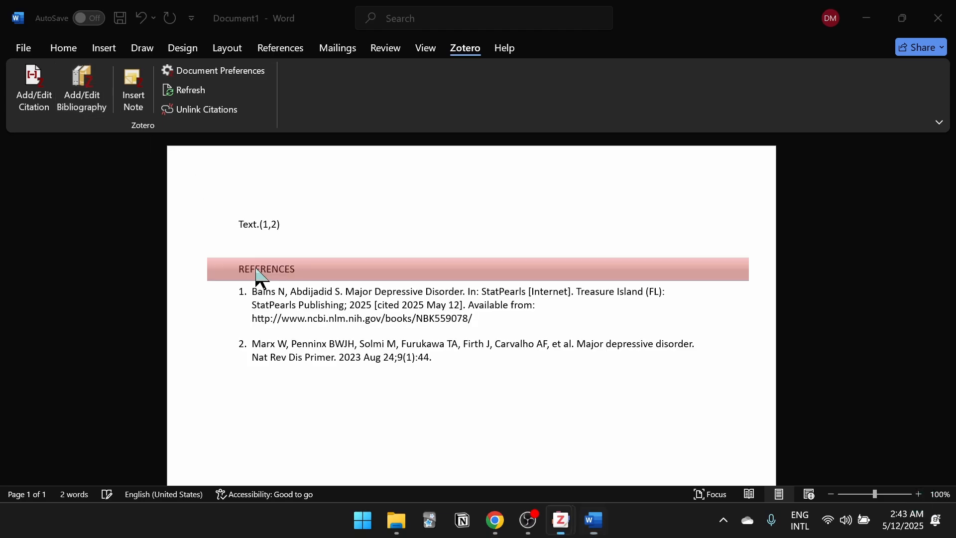
pyautogui.moveTo(494, 361); pyautogui.dragTo(238, 286)
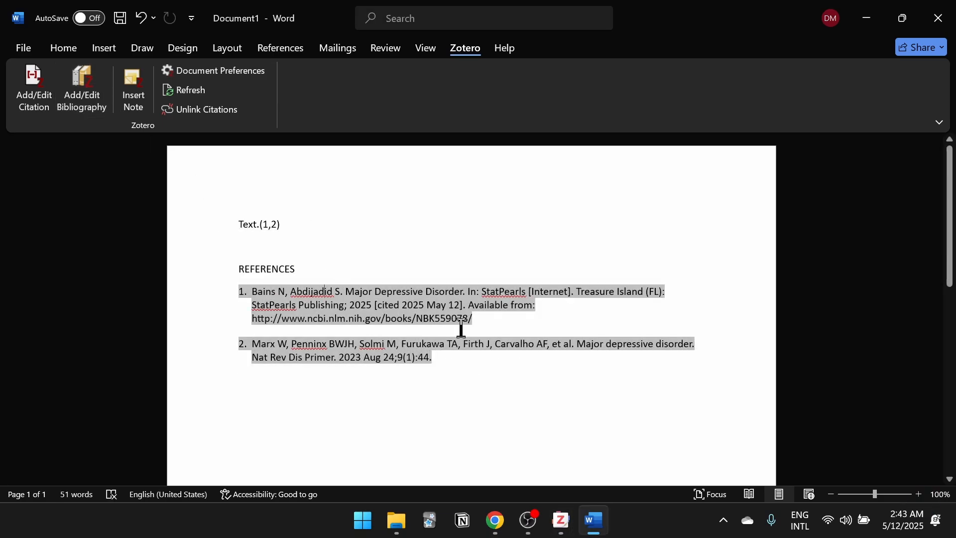
pyautogui.moveTo(485, 386); pyautogui.dragTo(222, 286)
pyautogui.click(562, 407)
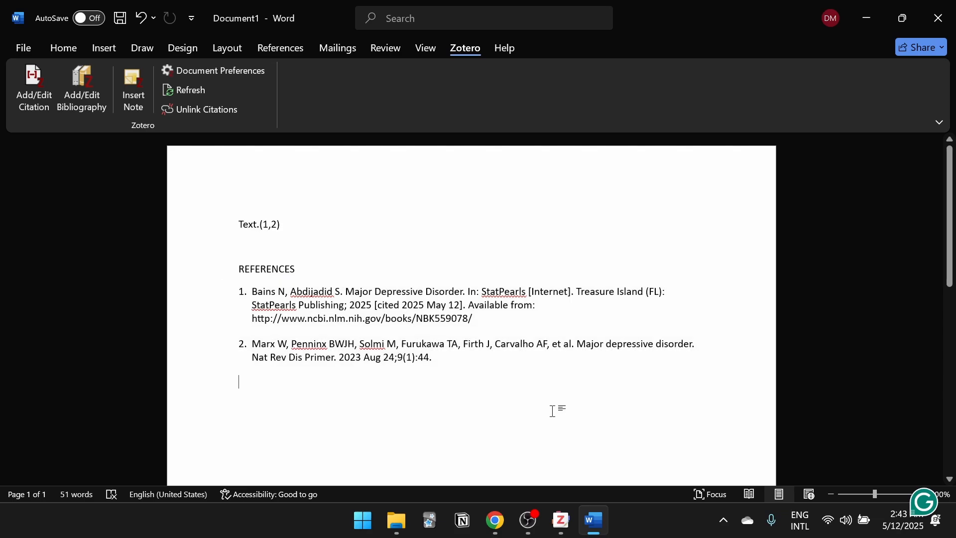
pyautogui.click(485, 369)
# - Change the document's Zotero citation style to Nature
pyautogui.click(199, 70)
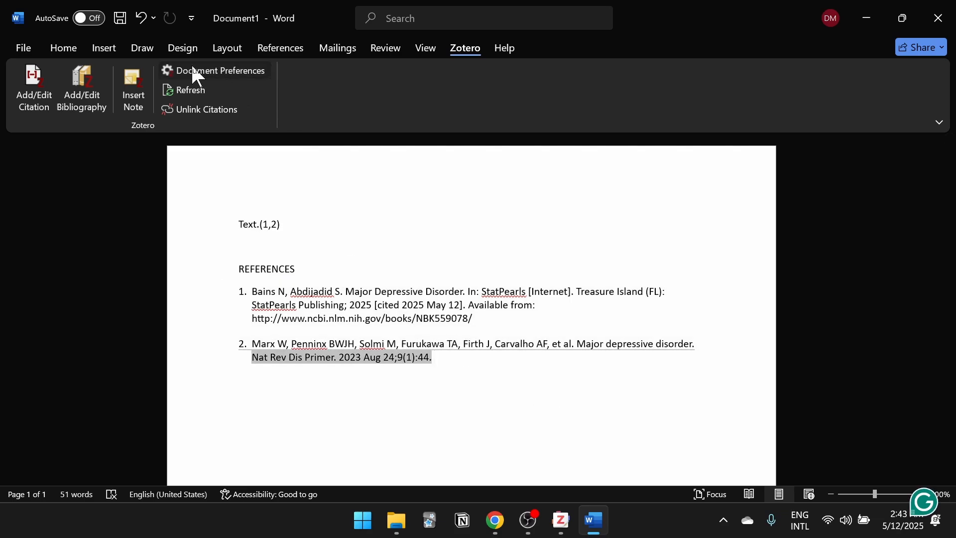
pyautogui.scroll(-1, 429, 158)
pyautogui.scroll(3, 331, 199)
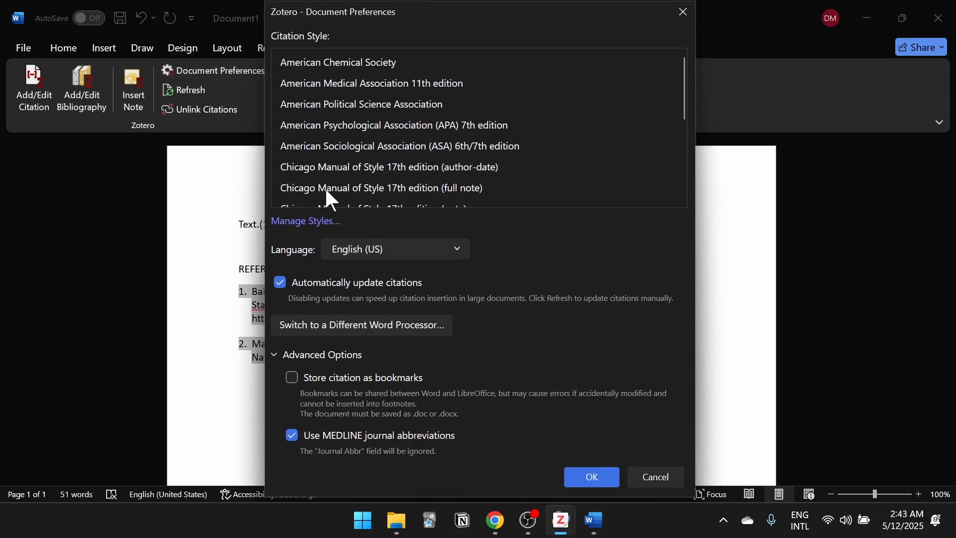
pyautogui.scroll(-3, 333, 120)
pyautogui.scroll(3, 356, 162)
pyautogui.scroll(-3, 378, 161)
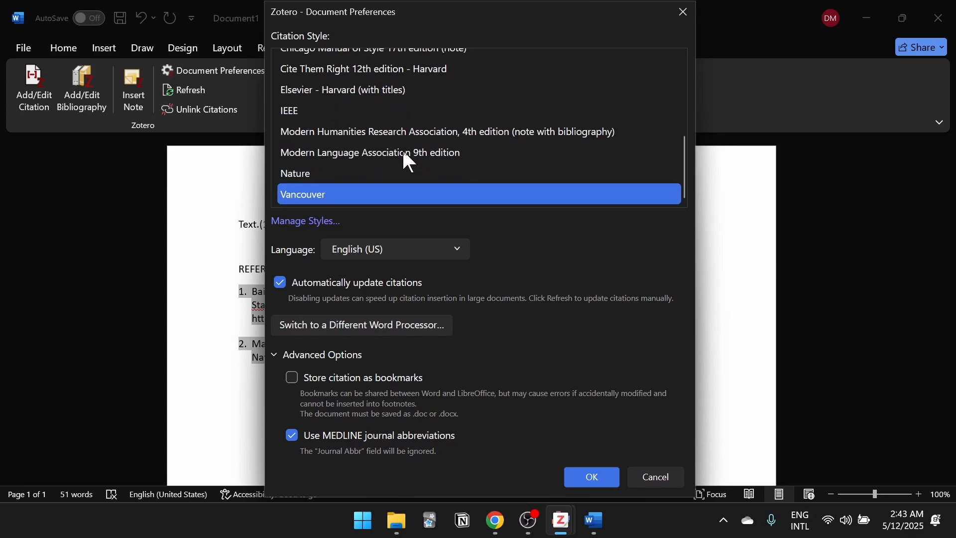
pyautogui.scroll(3, 401, 154)
pyautogui.scroll(-3, 320, 90)
pyautogui.click(312, 174)
pyautogui.click(591, 478)
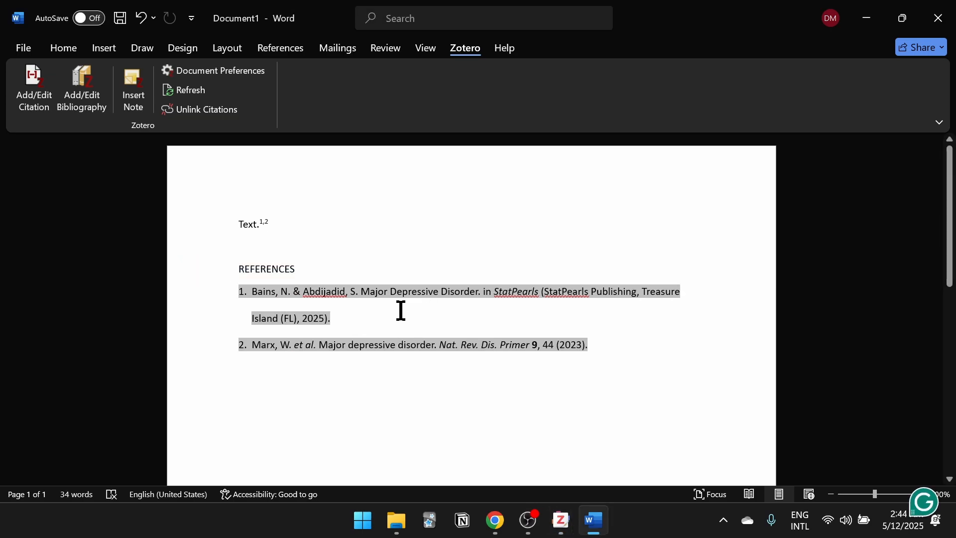
# - Write "Text." on the empty line above "REFERENCES" and cite the StatPearls Major Depressive Disorder reference after it
pyautogui.click(276, 238)
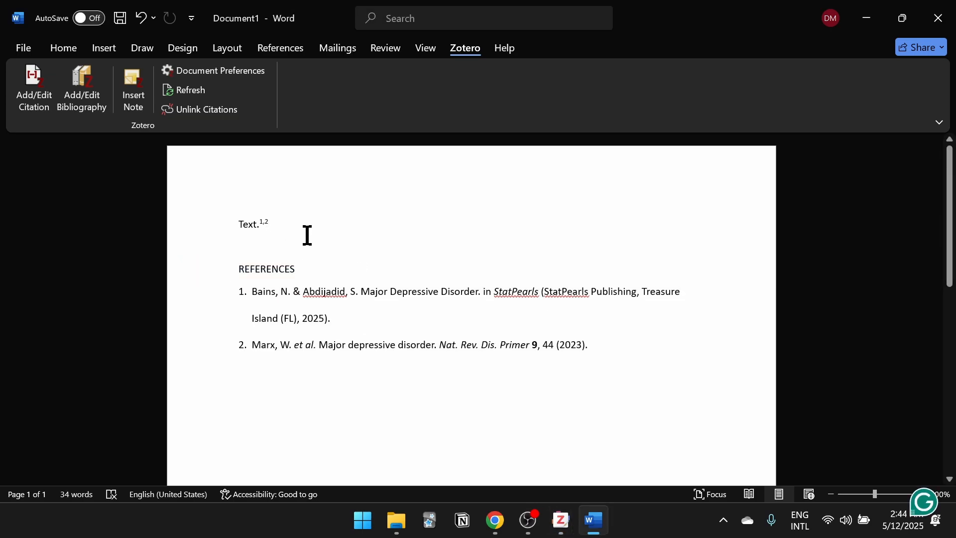
pyautogui.write('Text.')
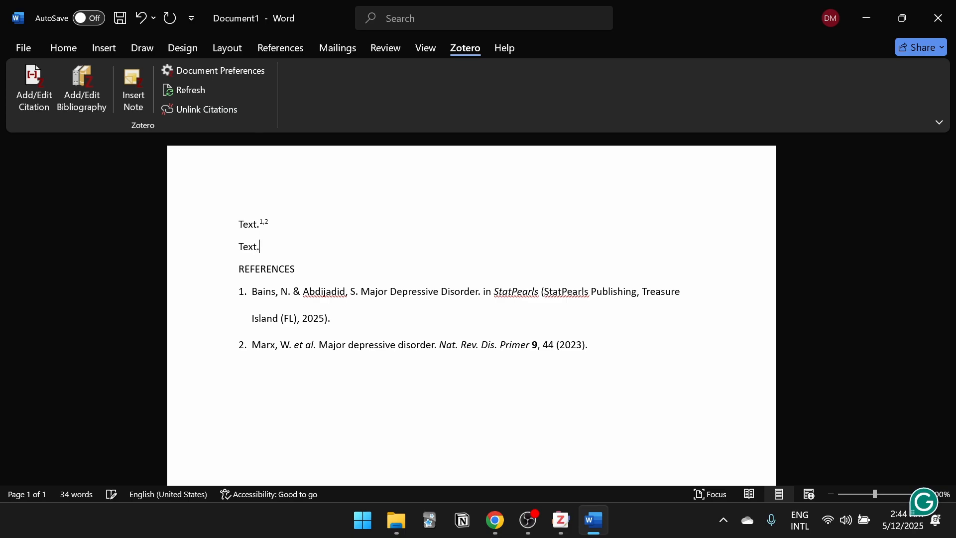
pyautogui.click(35, 89)
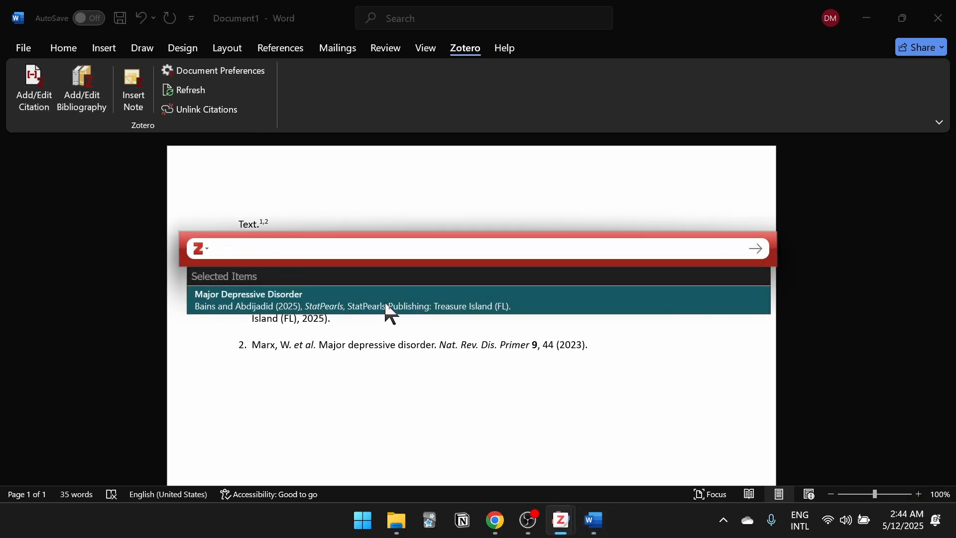
pyautogui.click(354, 302)
pyautogui.press('Return')
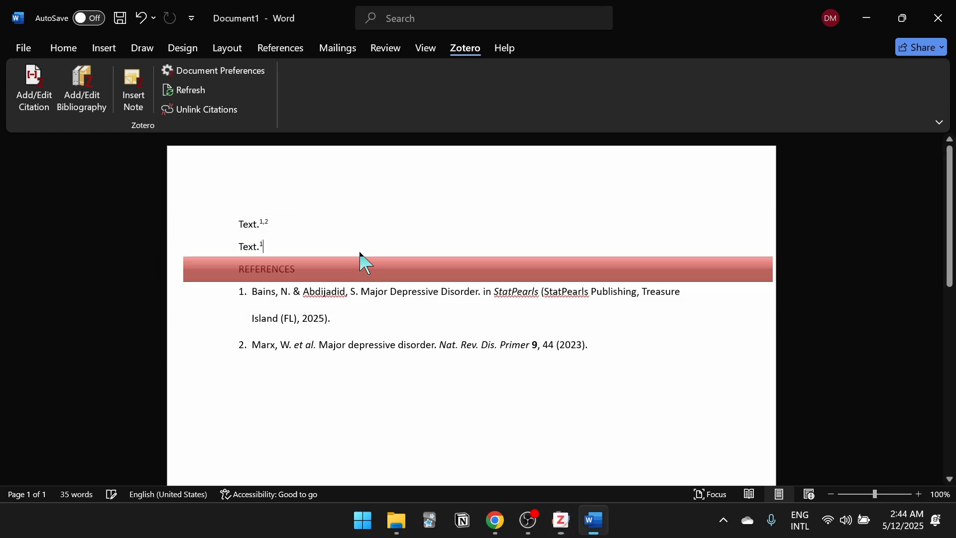
pyautogui.press('Return')
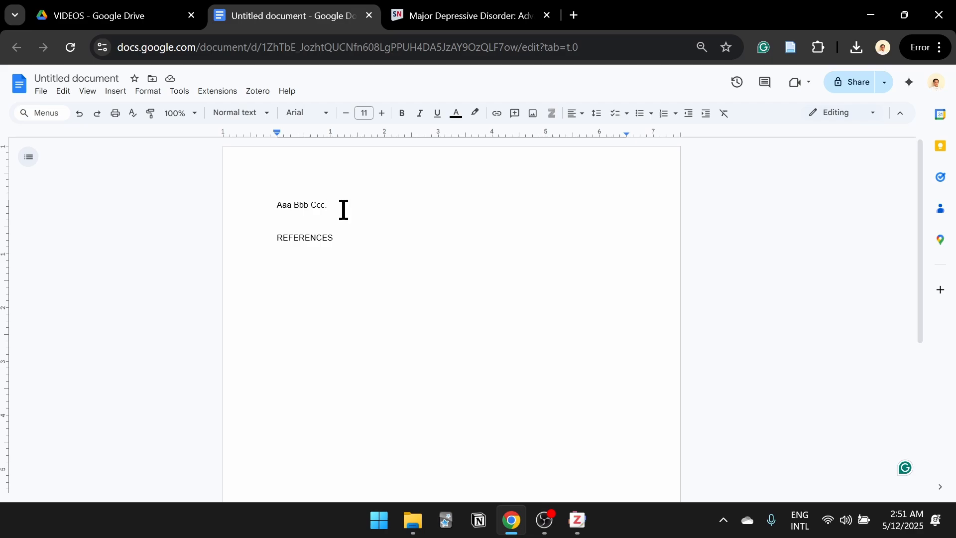
# - In the Google Docs document, start a Zotero citation after "Aaa Bbb Ccc." and accept Nature as the citation style
pyautogui.click(258, 92)
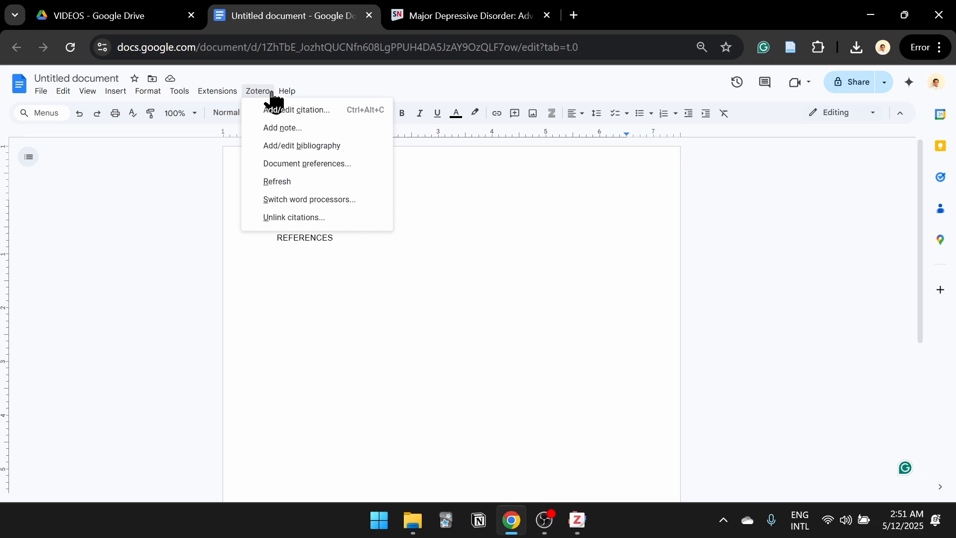
pyautogui.click(311, 111)
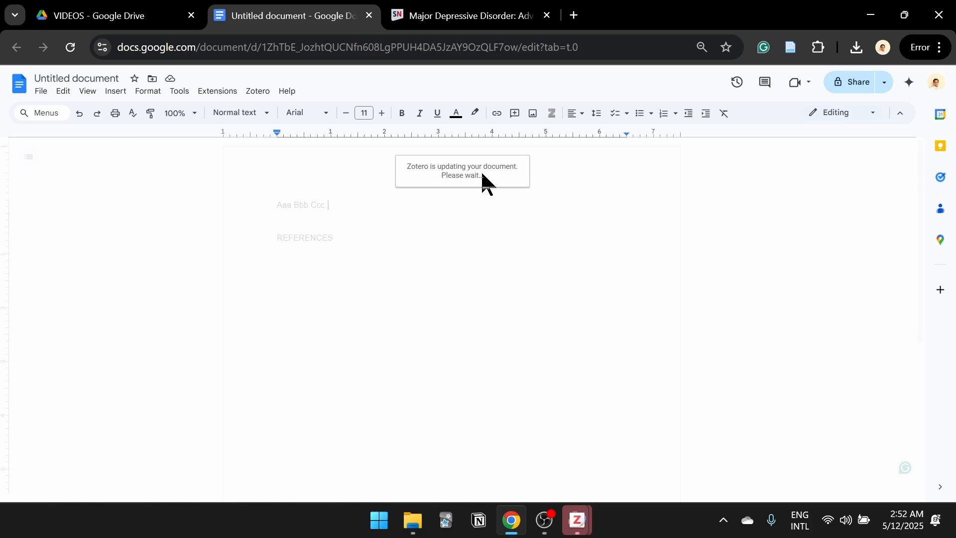
pyautogui.moveTo(583, 529)
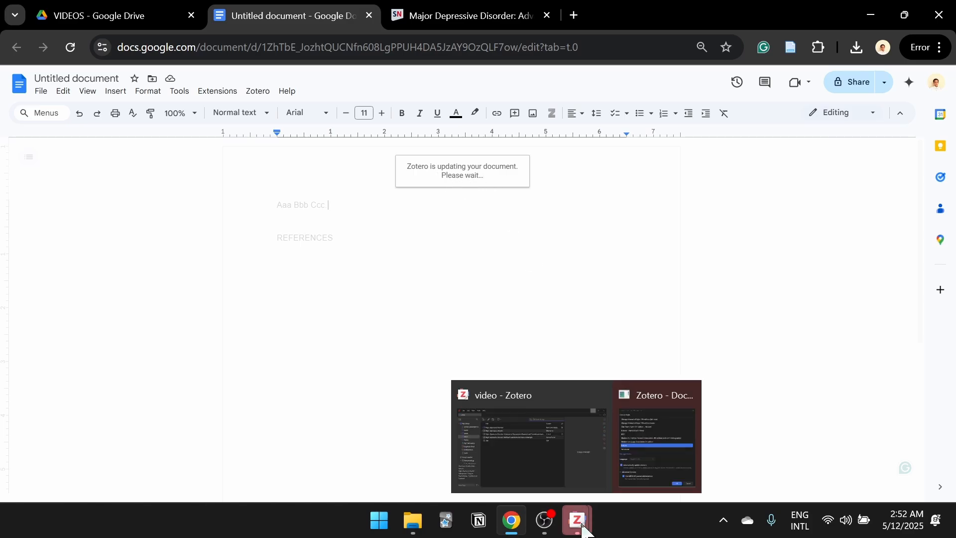
pyautogui.moveTo(669, 438)
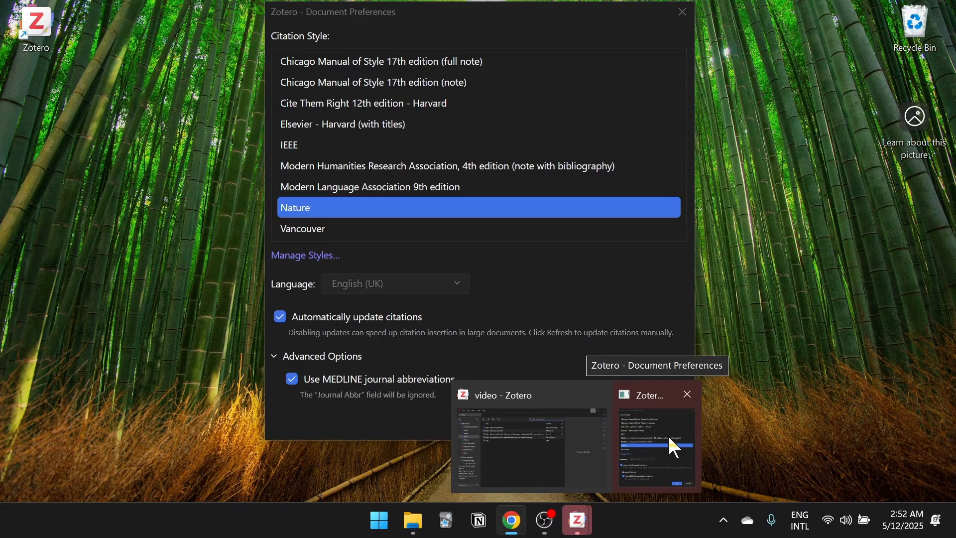
pyautogui.click(661, 444)
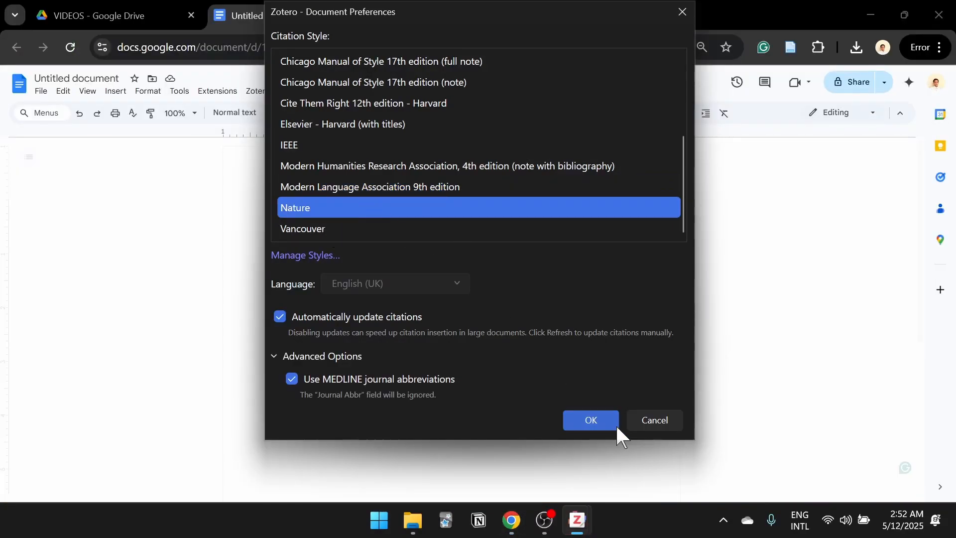
pyautogui.click(600, 421)
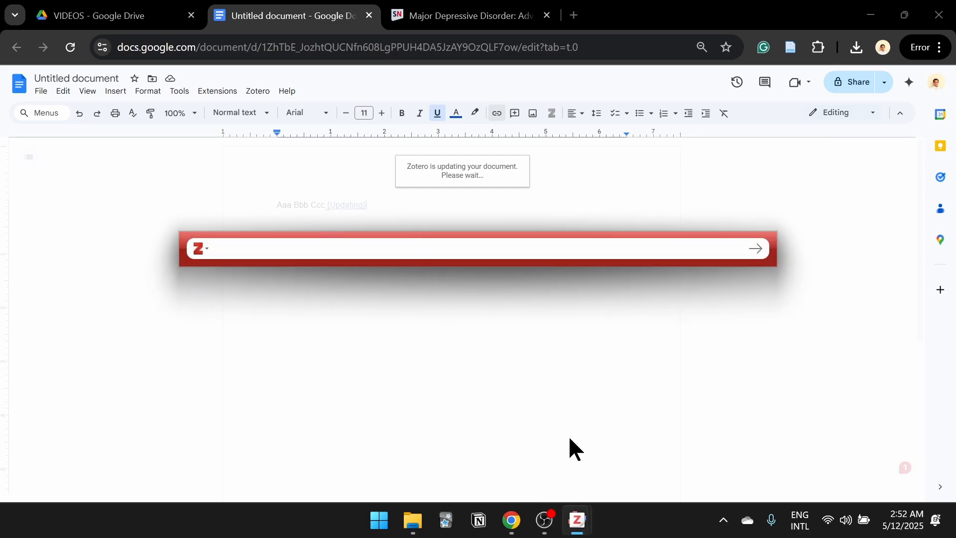
# - Find "Major Depressive Disorder: Advances in Neuroscience Research and Translational Applications" by its first author's surname and insert it as the citation
pyautogui.moveTo(577, 520)
pyautogui.click(535, 458)
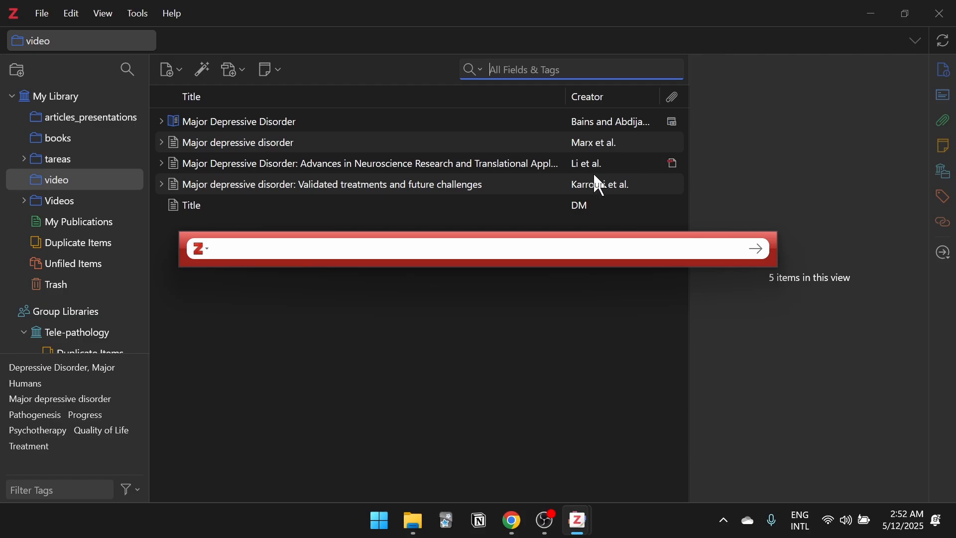
pyautogui.click(513, 520)
pyautogui.moveTo(573, 517)
pyautogui.click(636, 453)
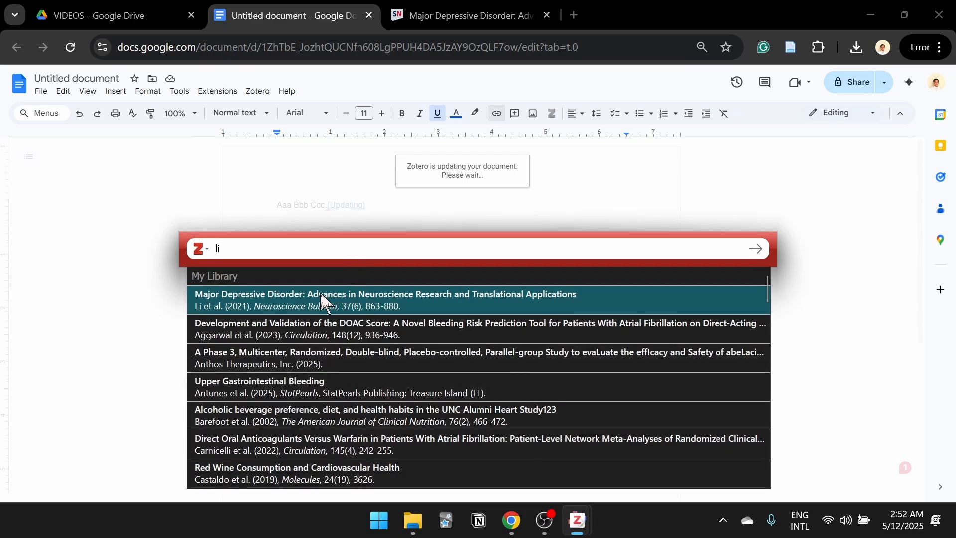
pyautogui.click(284, 302)
pyautogui.press('Return')
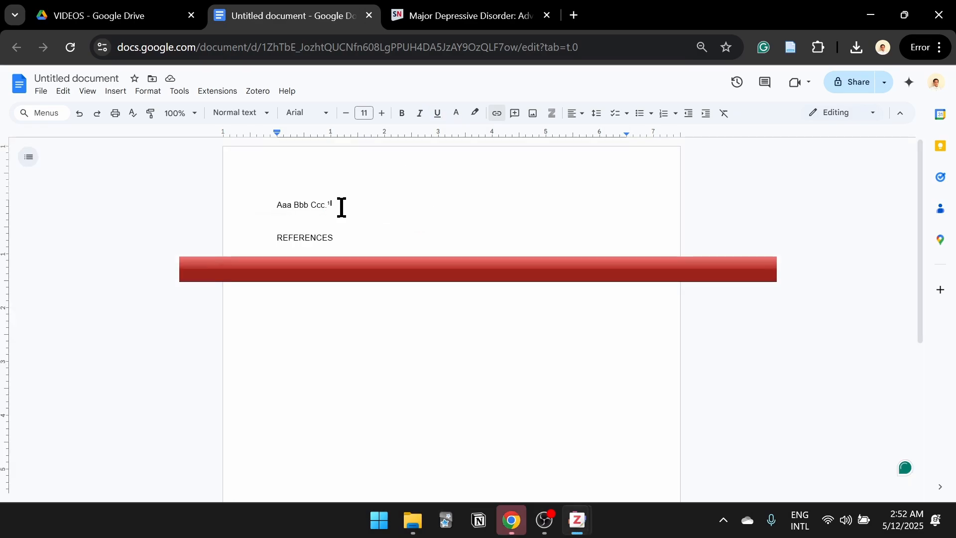
# - Change the Google Docs document's Zotero citation style to Vancouver
pyautogui.click(334, 204)
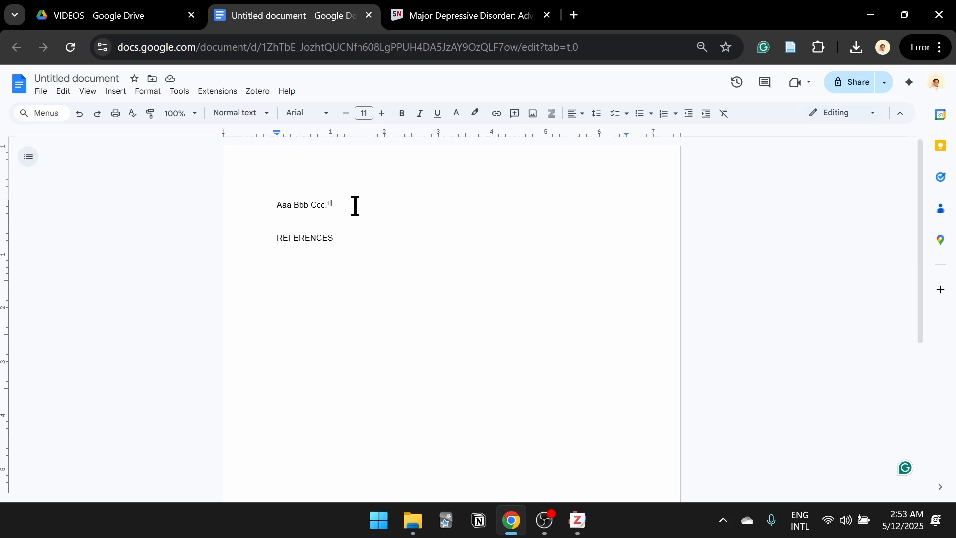
pyautogui.click(258, 92)
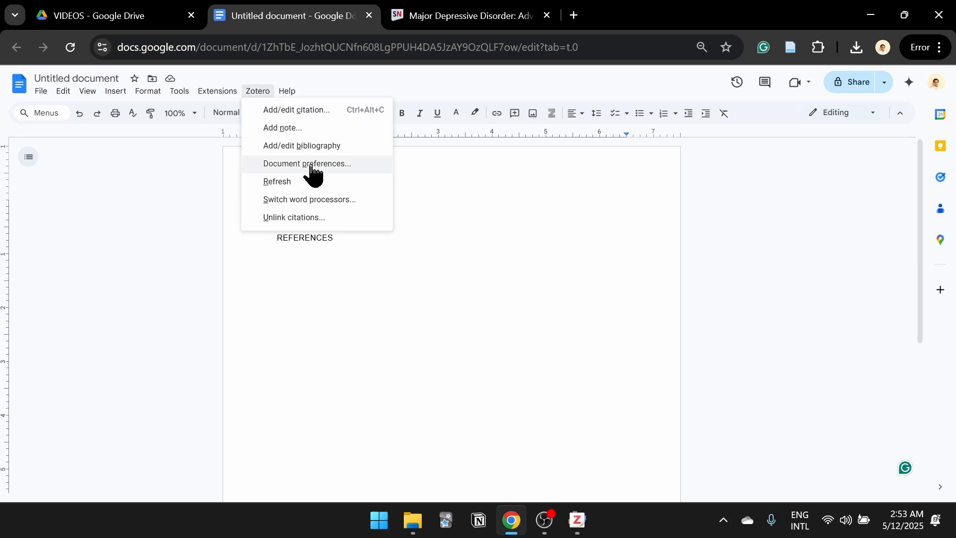
pyautogui.click(284, 167)
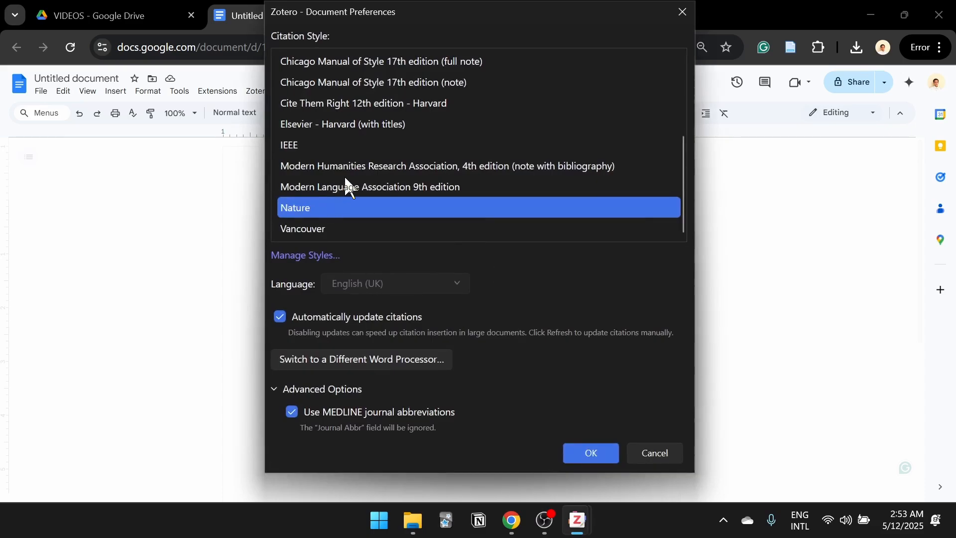
pyautogui.click(278, 229)
pyautogui.click(594, 454)
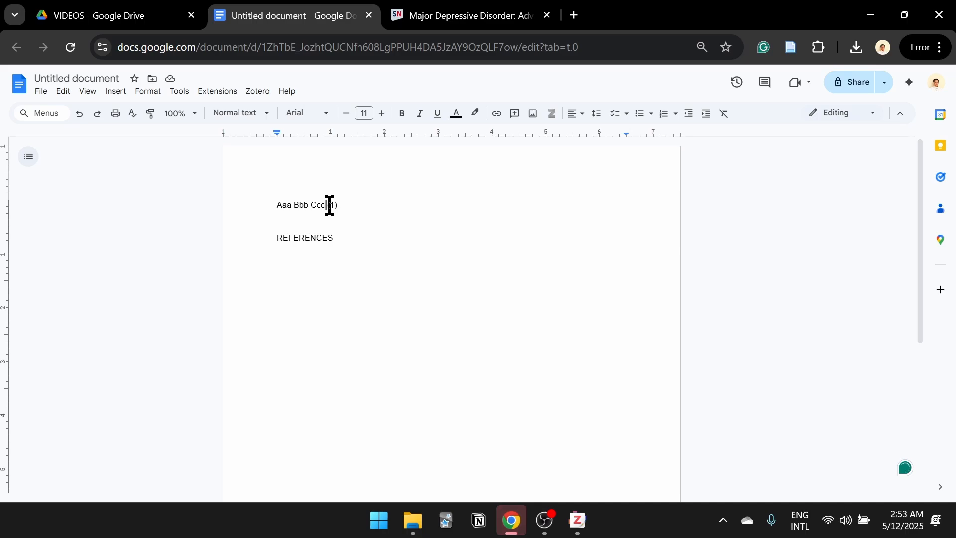
# - Insert the Zotero bibliography on the line below "REFERENCES" in the Google Docs document and review its entry
pyautogui.click(276, 250)
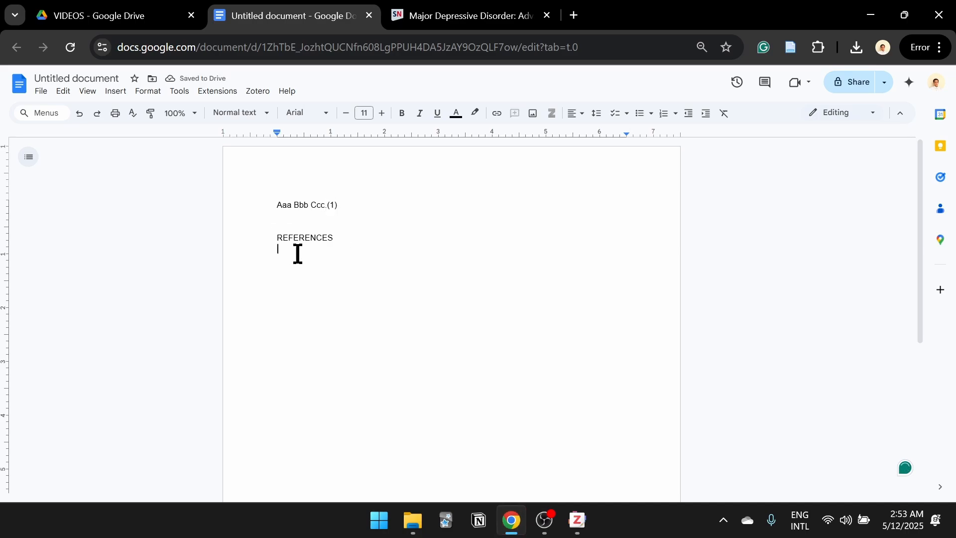
pyautogui.click(258, 90)
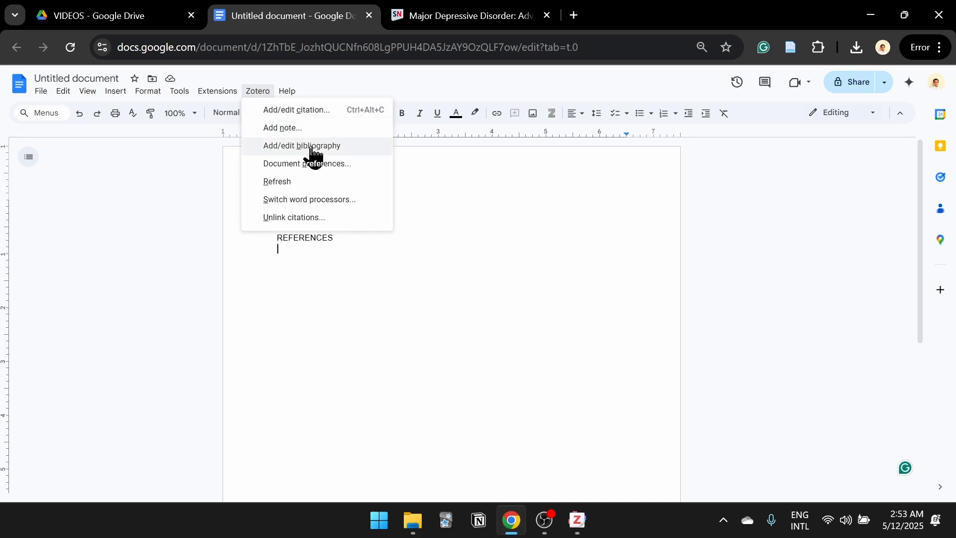
pyautogui.click(303, 146)
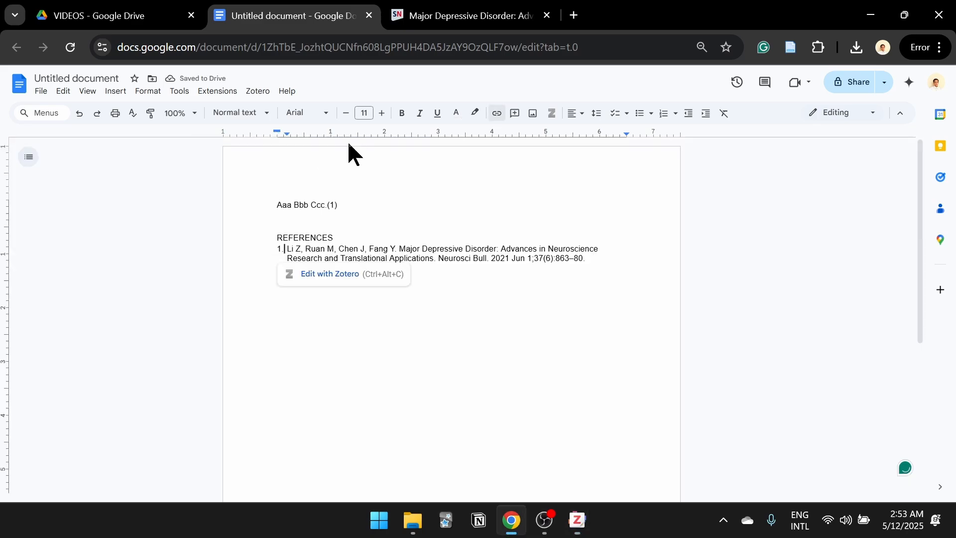
pyautogui.moveTo(598, 264)
pyautogui.mouseDown()
pyautogui.moveTo(250, 254)
pyautogui.moveTo(608, 269)
pyautogui.mouseUp()
pyautogui.click(418, 249)
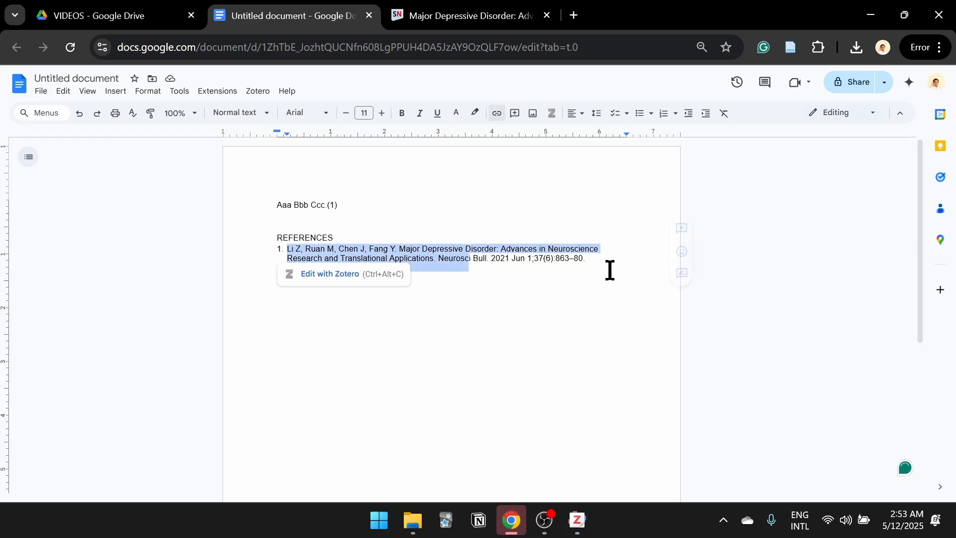
# - Add a new line reading "Ddd." between the cited text and the "REFERENCES" heading
pyautogui.click(371, 219)
pyautogui.press('Return')
pyautogui.write('Ddd.')
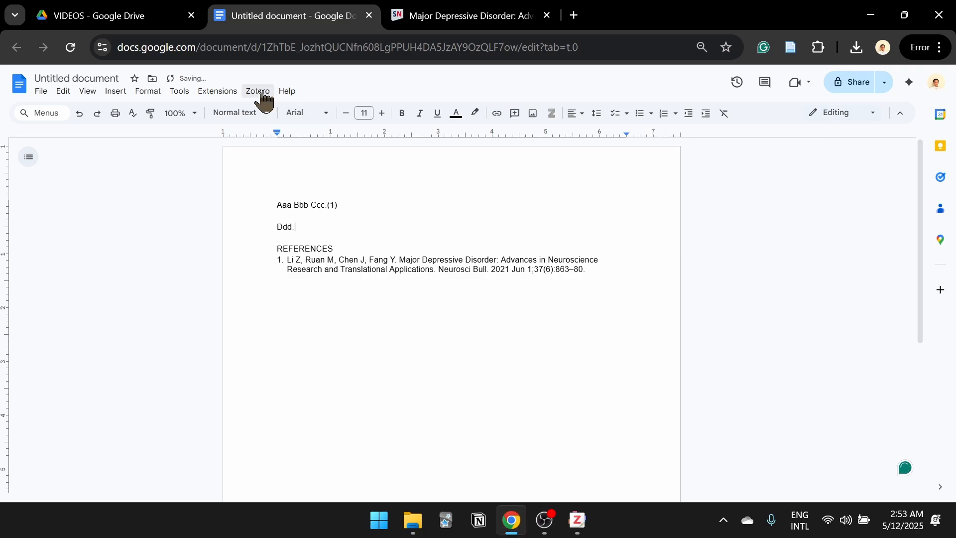
# - Start a Zotero citation after "Ddd." and add "Major depressive disorder: Validated treatments and future challenges", finding it by its first author's surname
pyautogui.click(263, 94)
pyautogui.click(309, 237)
pyautogui.click(300, 229)
pyautogui.click(262, 94)
pyautogui.click(297, 110)
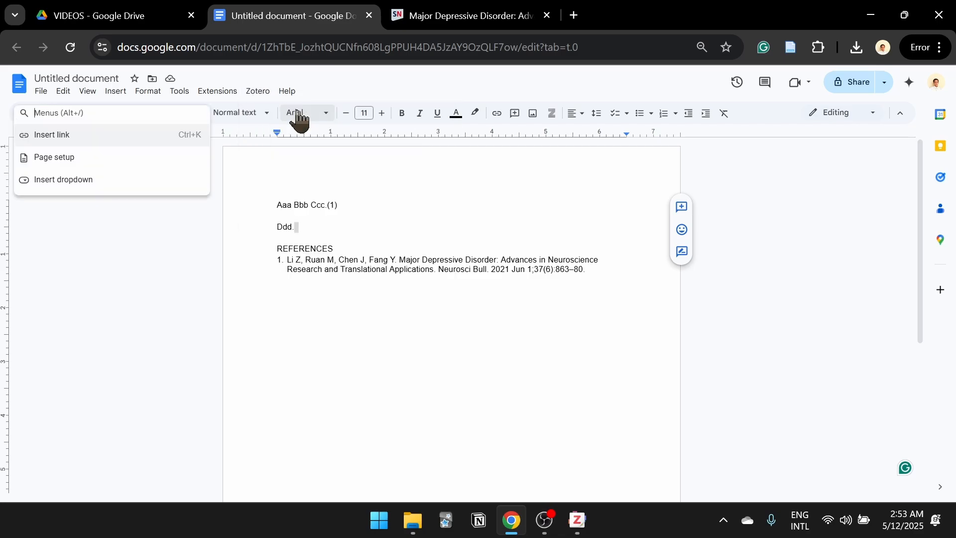
pyautogui.click(257, 93)
pyautogui.click(278, 109)
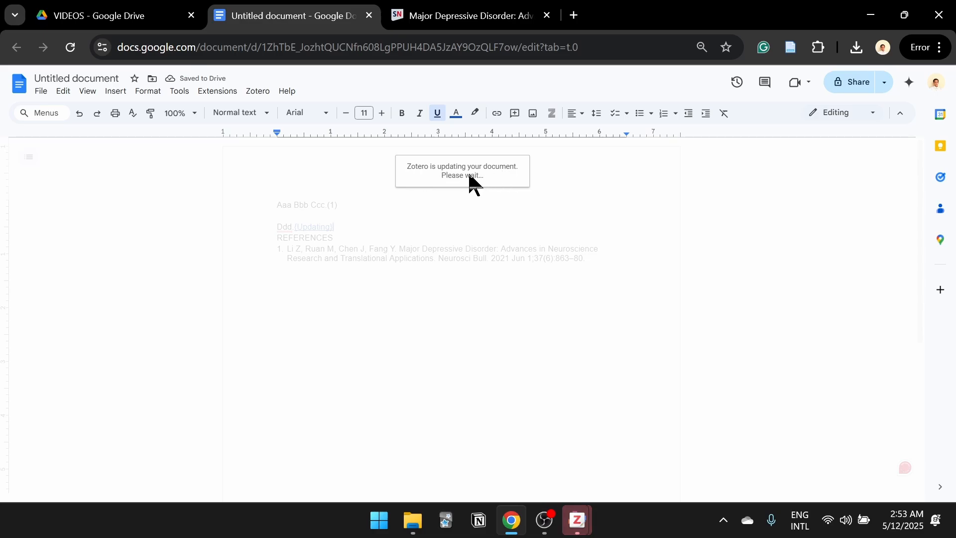
pyautogui.moveTo(577, 520)
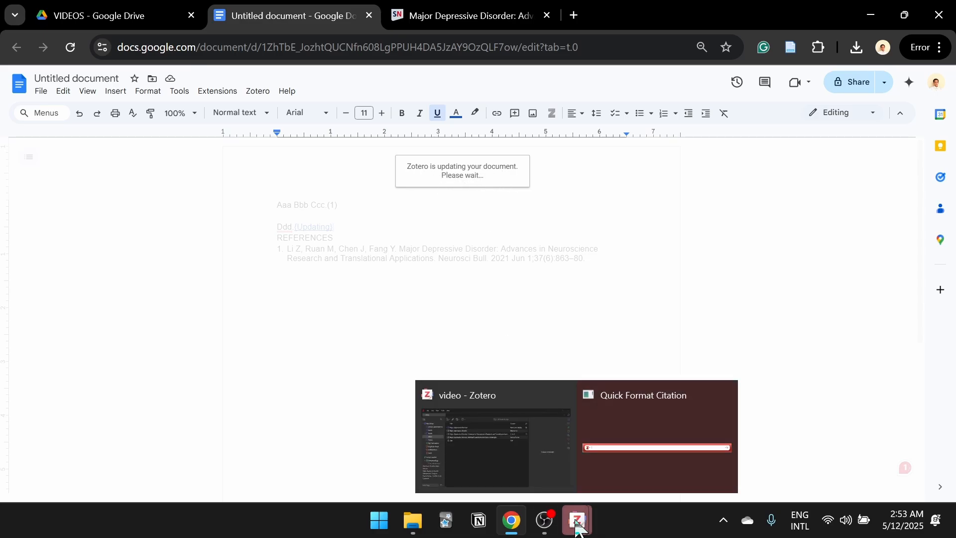
pyautogui.click(632, 448)
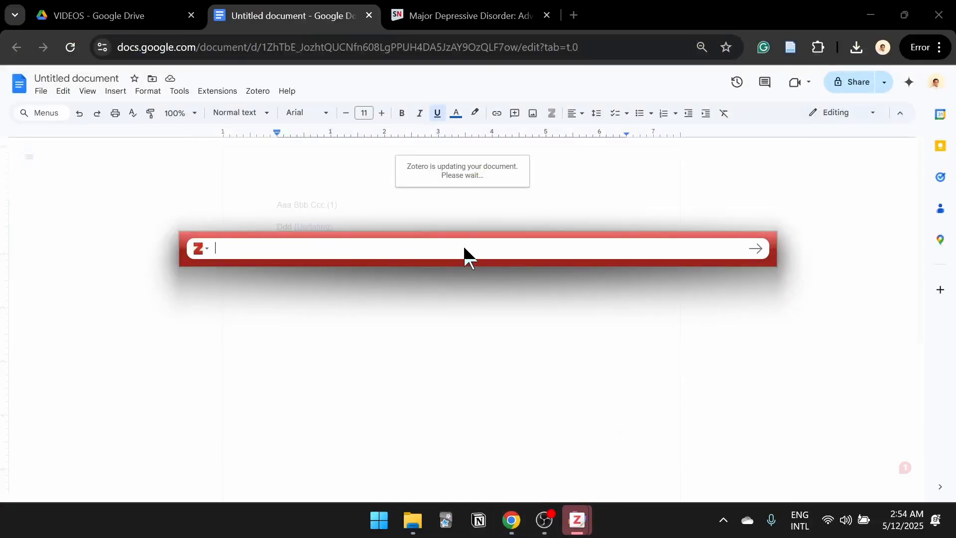
pyautogui.moveTo(577, 520)
pyautogui.click(491, 449)
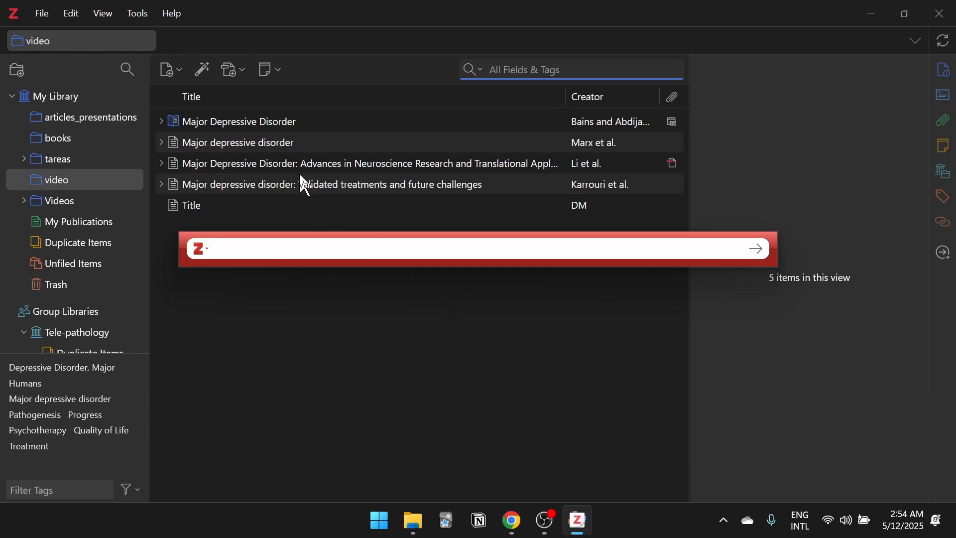
pyautogui.click(871, 14)
pyautogui.write('karrou')
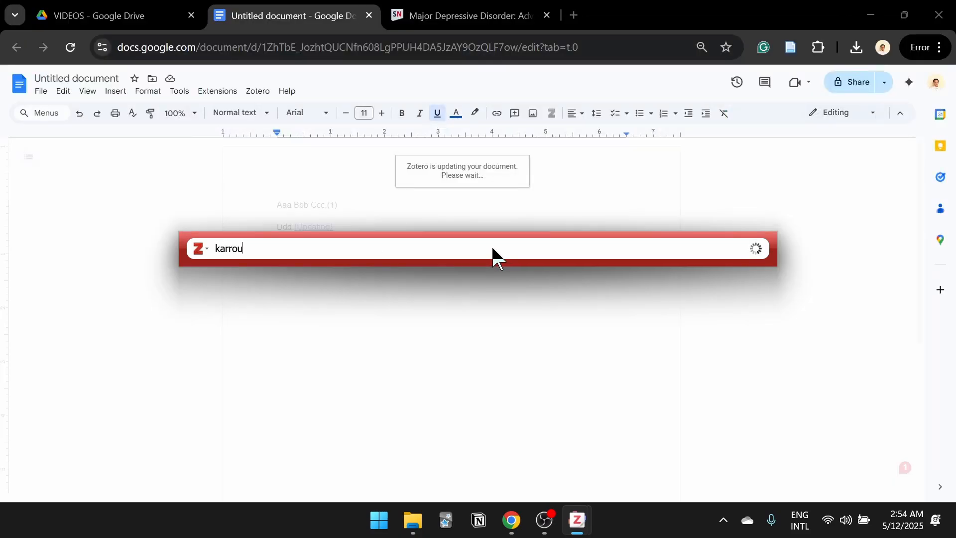
pyautogui.click(481, 311)
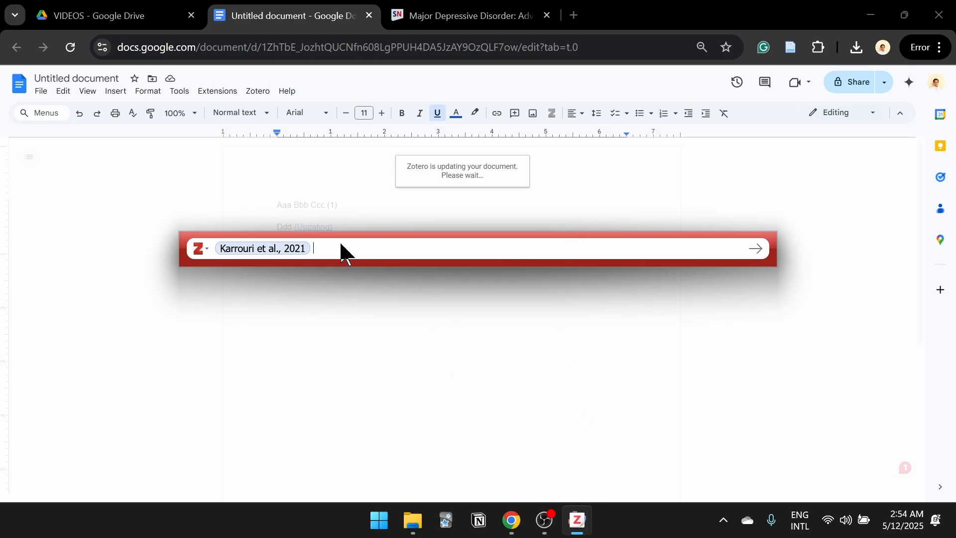
# - Look up the 2023 article "Major depressive disorder" in the library, add it to the same citation by its first author's surname, and insert the citation
pyautogui.moveTo(578, 521)
pyautogui.click(512, 451)
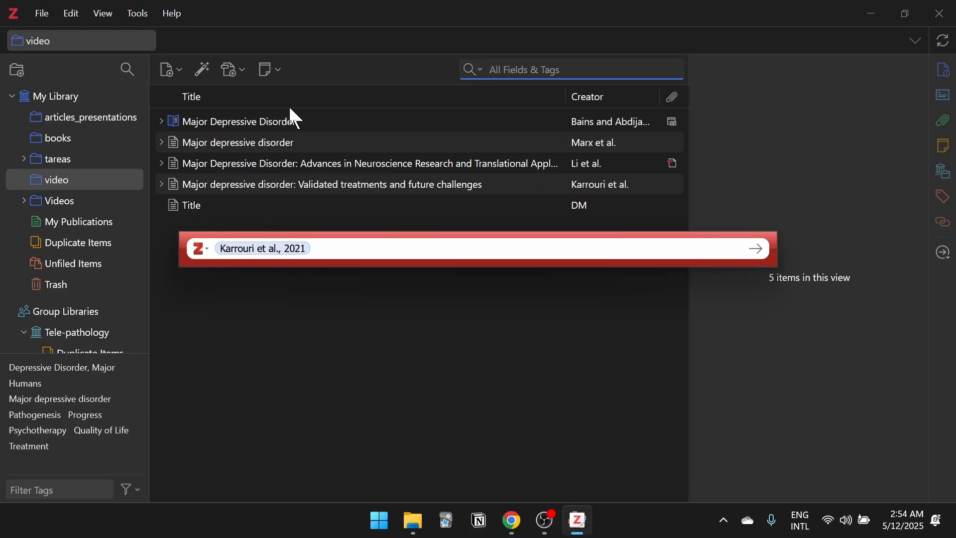
pyautogui.click(871, 14)
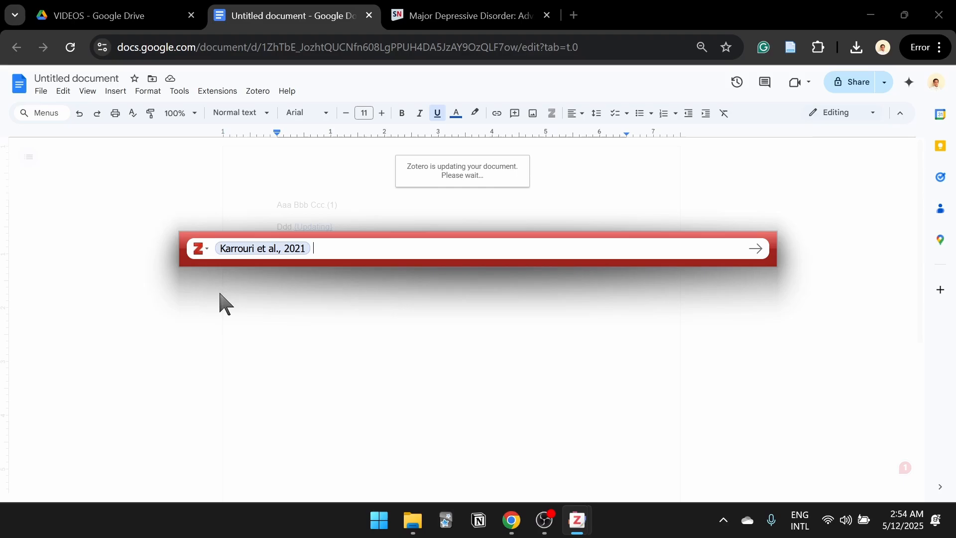
pyautogui.write('marx')
pyautogui.click(367, 301)
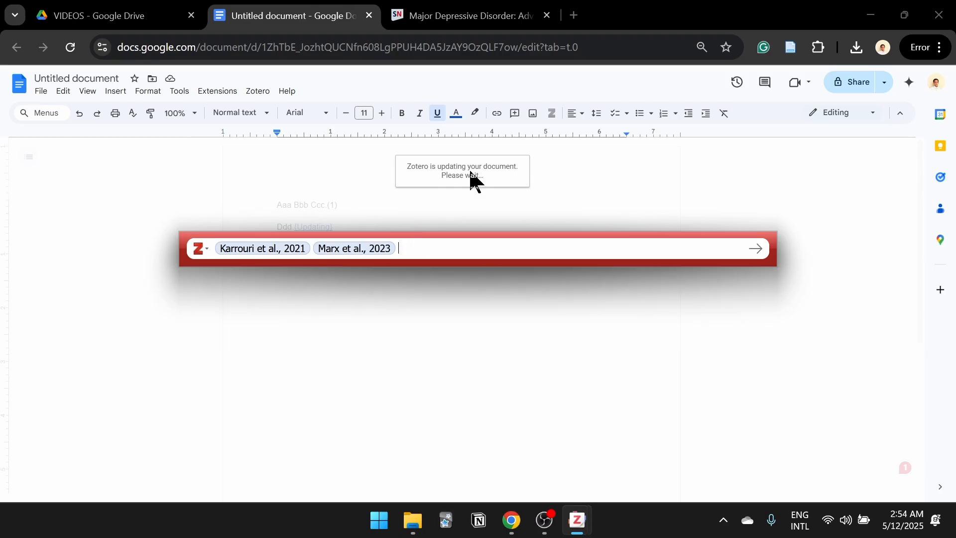
pyautogui.press('Return')
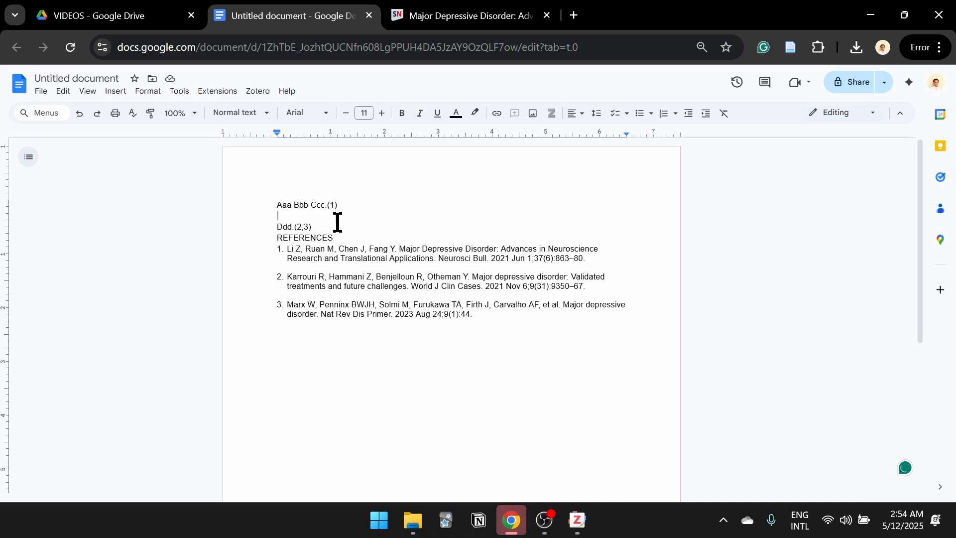
# - Add a blank line above "REFERENCES" and two more blank lines between the first cited text and "Ddd."
pyautogui.press('Down')
pyautogui.press('Down')
pyautogui.press('Return')
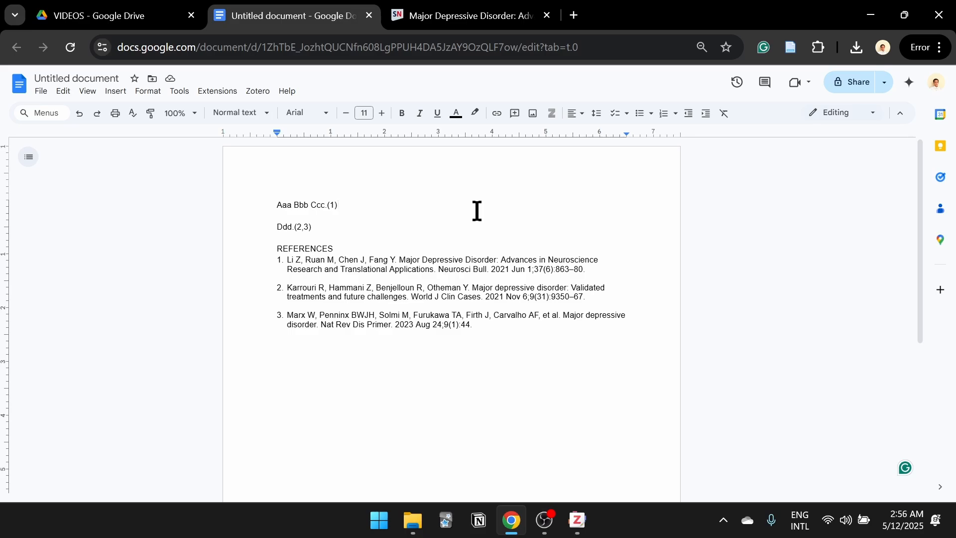
pyautogui.press('Return')
pyautogui.press('Return')
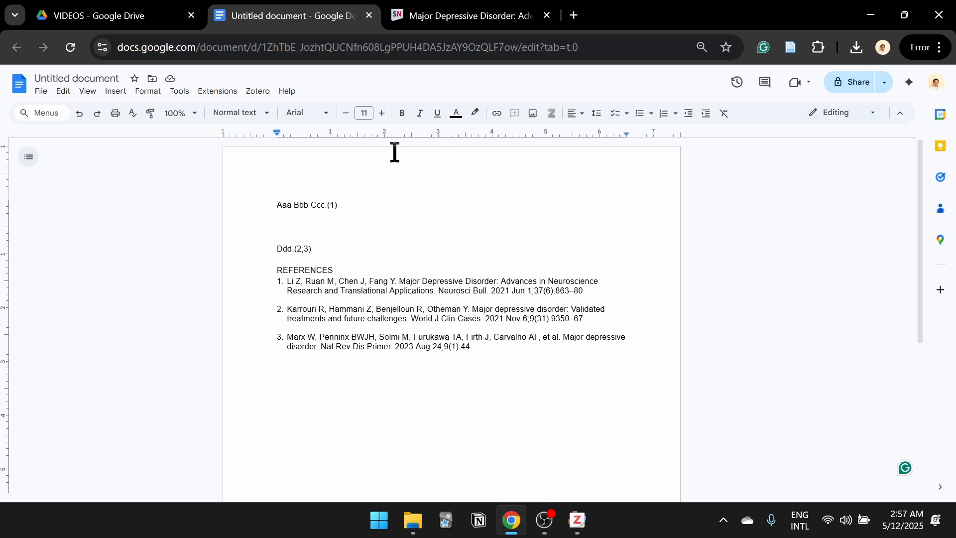
# - Write a filler line of lowercase w's ending with a period between the first cited text and "Ddd.", deleting the stray © after it
pyautogui.click(263, 96)
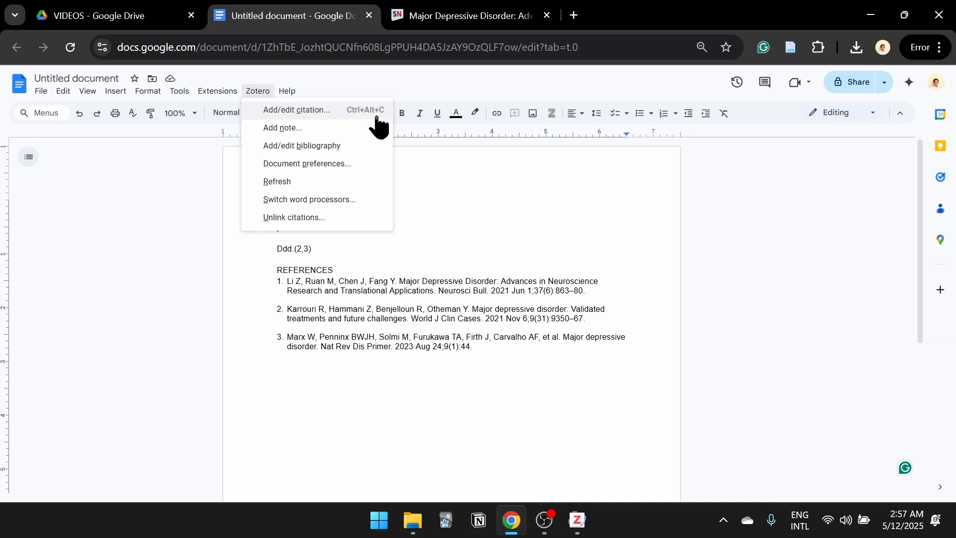
pyautogui.click(325, 231)
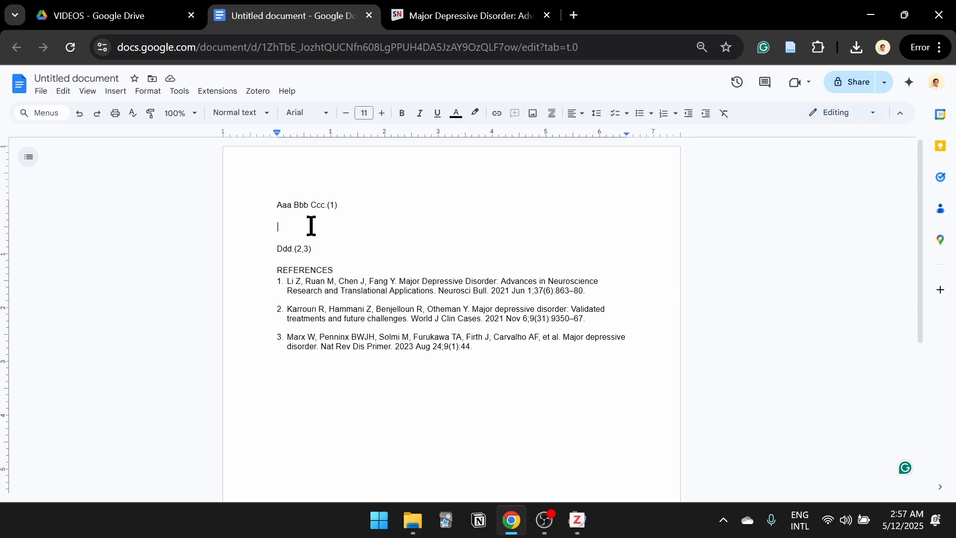
pyautogui.write('wwwwwwwwwwww.')
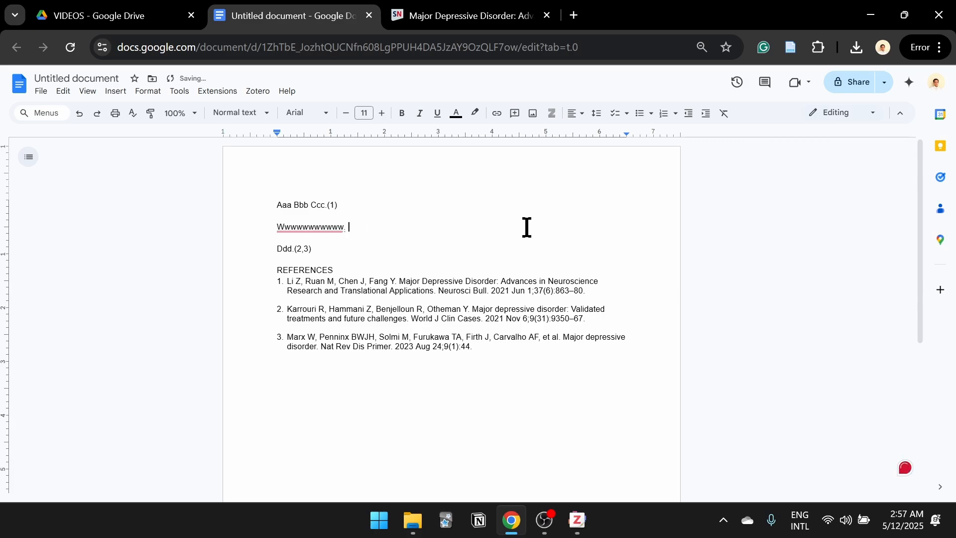
pyautogui.click(263, 92)
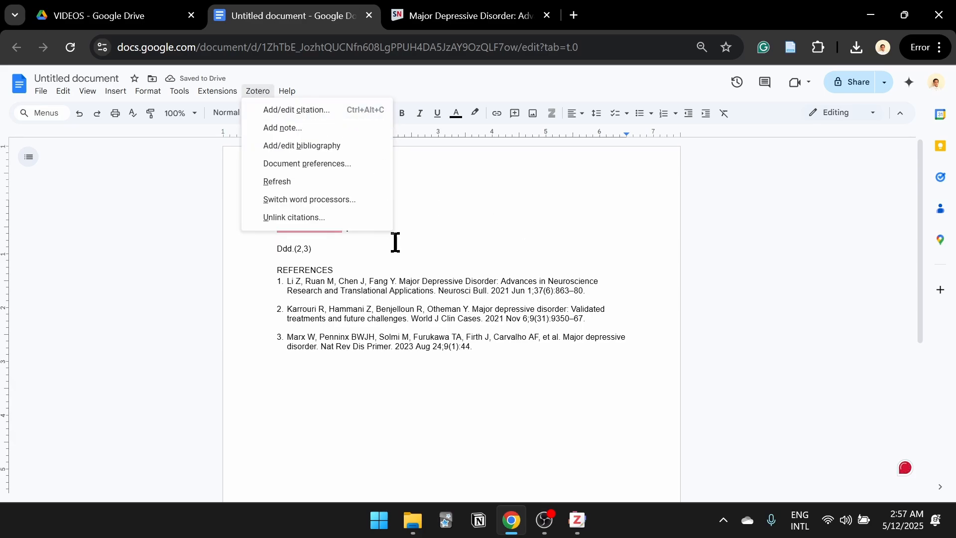
pyautogui.click(380, 241)
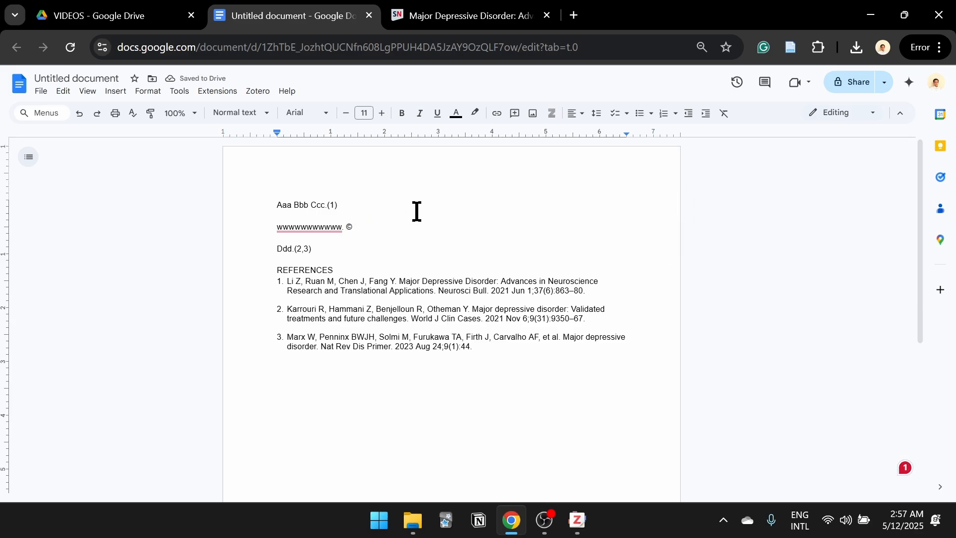
pyautogui.press('BackSpace')
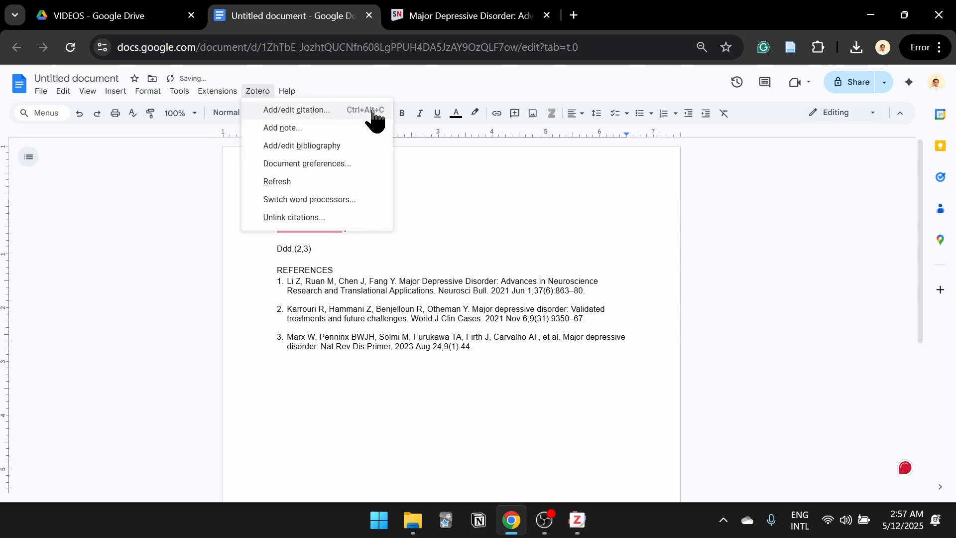
# - Open the Zotero Connector's advanced preferences at Google Docs Integration, toggle the integration, and leave it enabled
pyautogui.rightClick(791, 50)
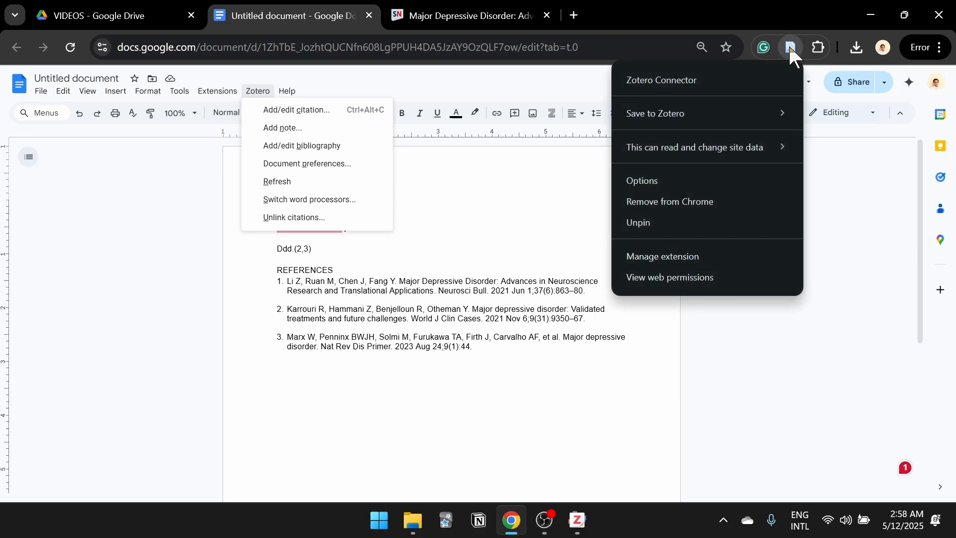
pyautogui.click(653, 179)
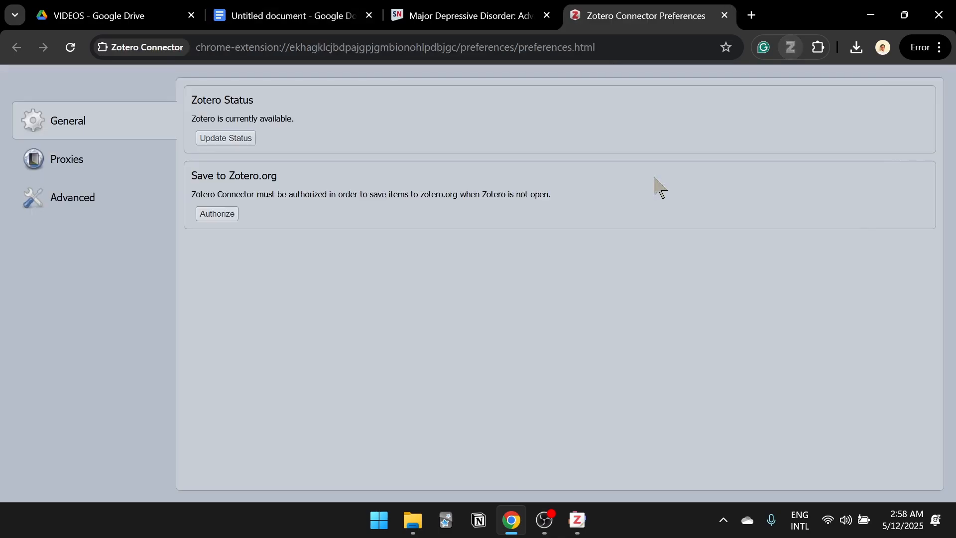
pyautogui.click(70, 208)
pyautogui.scroll(-3, 428, 271)
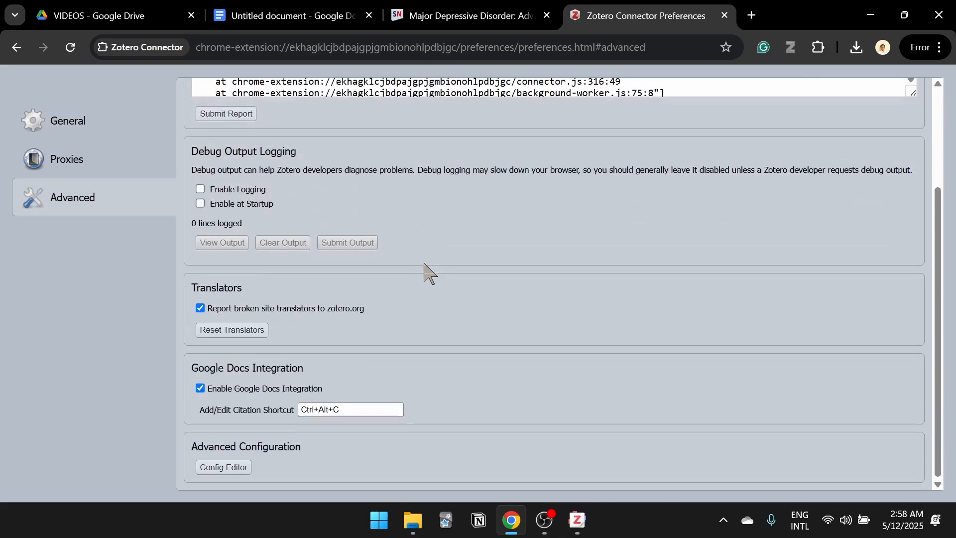
pyautogui.tripleClick(257, 367)
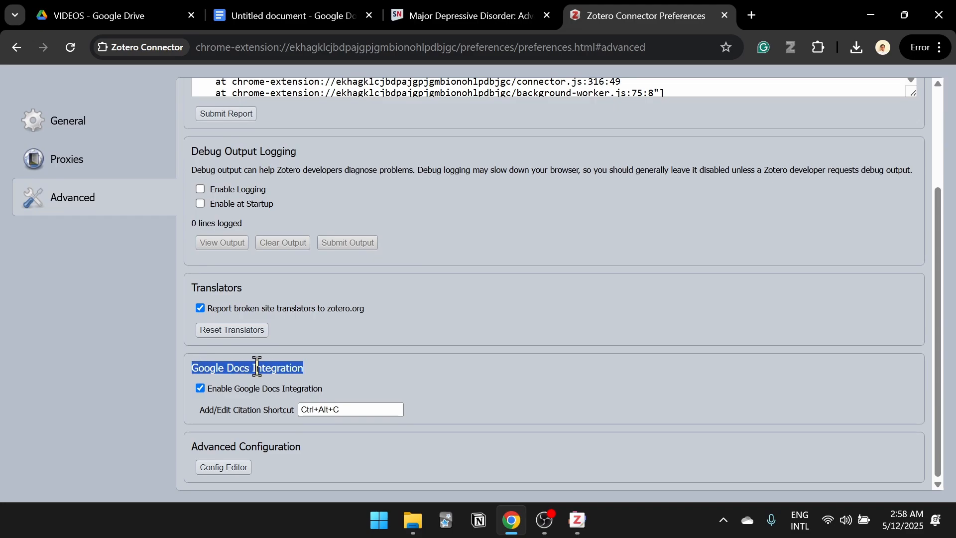
pyautogui.click(202, 389)
pyautogui.click(202, 389)
pyautogui.click(202, 389)
pyautogui.click(201, 389)
# - Set the Google Docs Add/Edit Citation shortcut to Alt+C and close the Zotero Connector preferences
pyautogui.click(351, 411)
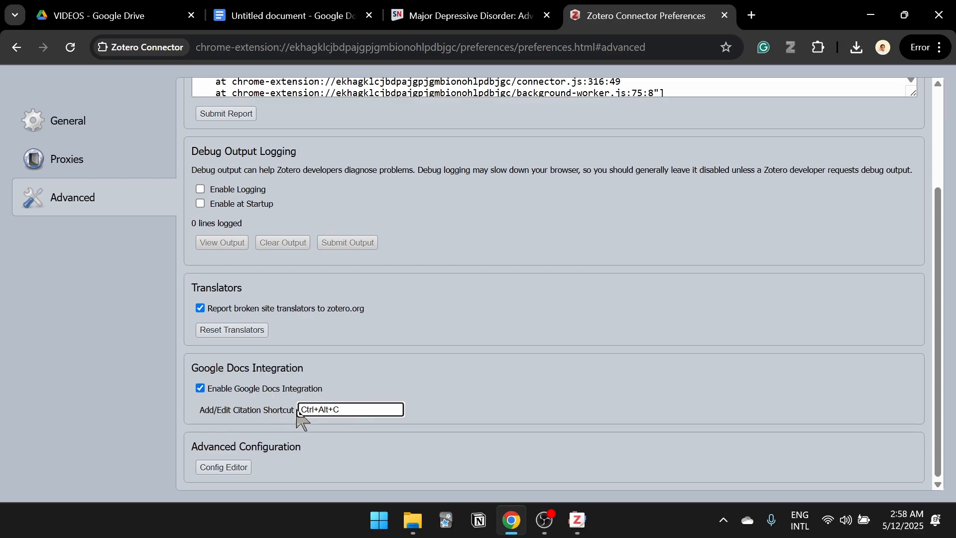
pyautogui.moveTo(351, 409); pyautogui.dragTo(299, 412)
pyautogui.hotkey('alt', 'c')
pyautogui.scroll(3, 394, 387)
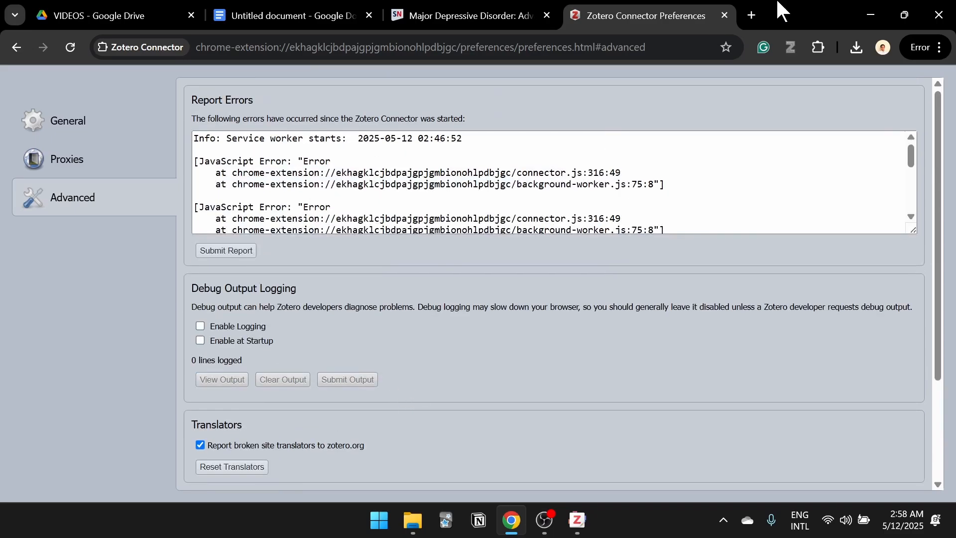
pyautogui.click(725, 16)
# - Reload the Google Docs document and check the shortcut listed for adding or editing a Zotero citation
pyautogui.click(259, 91)
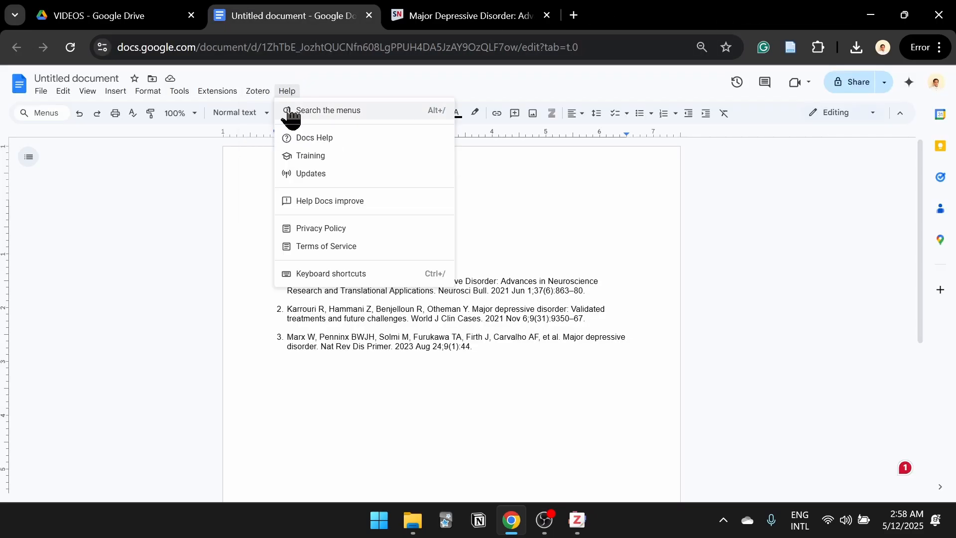
pyautogui.click(71, 48)
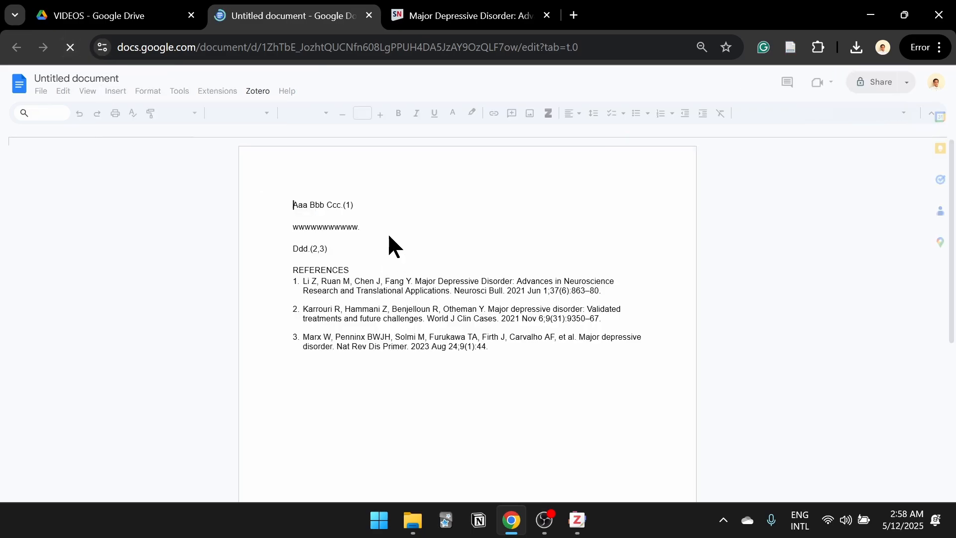
pyautogui.click(260, 95)
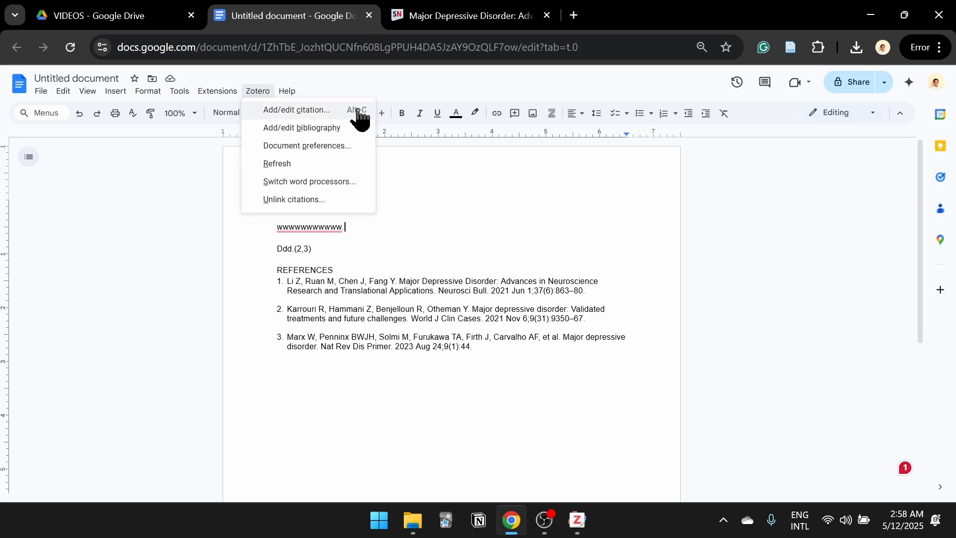
pyautogui.click(379, 224)
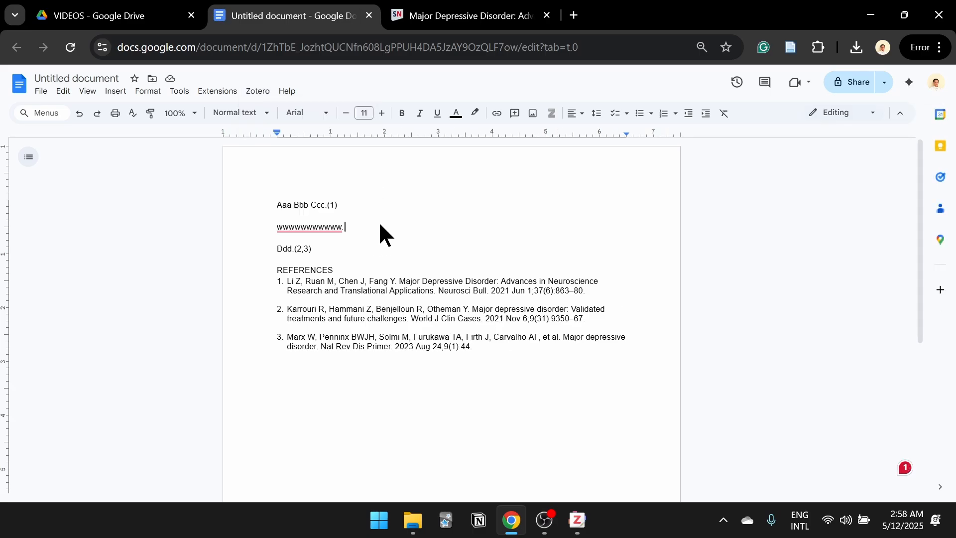
# - Insert a Zotero citation after the line of w's for the 2025 StatPearls item "Major Depressive Disorder", searching for "major"
pyautogui.hotkey('alt', 'c')
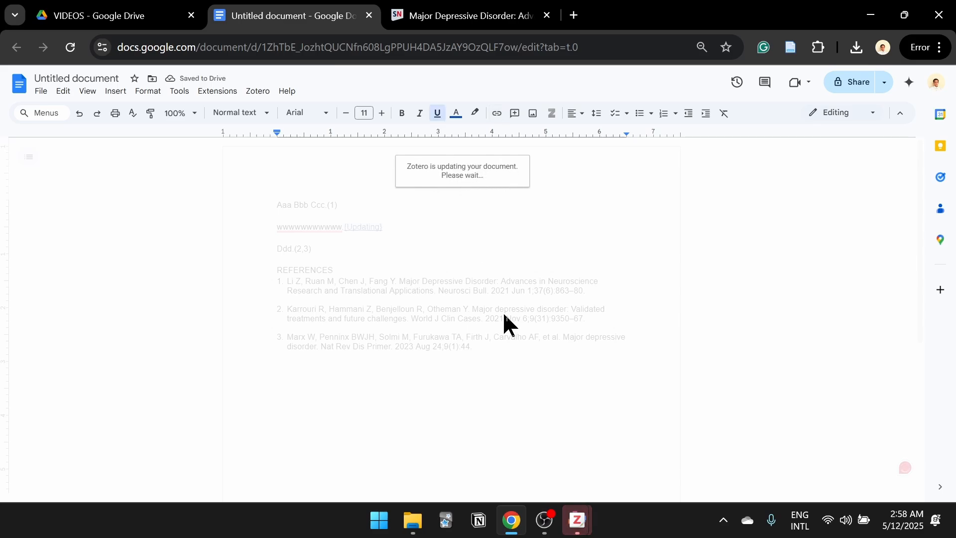
pyautogui.moveTo(584, 528)
pyautogui.click(642, 444)
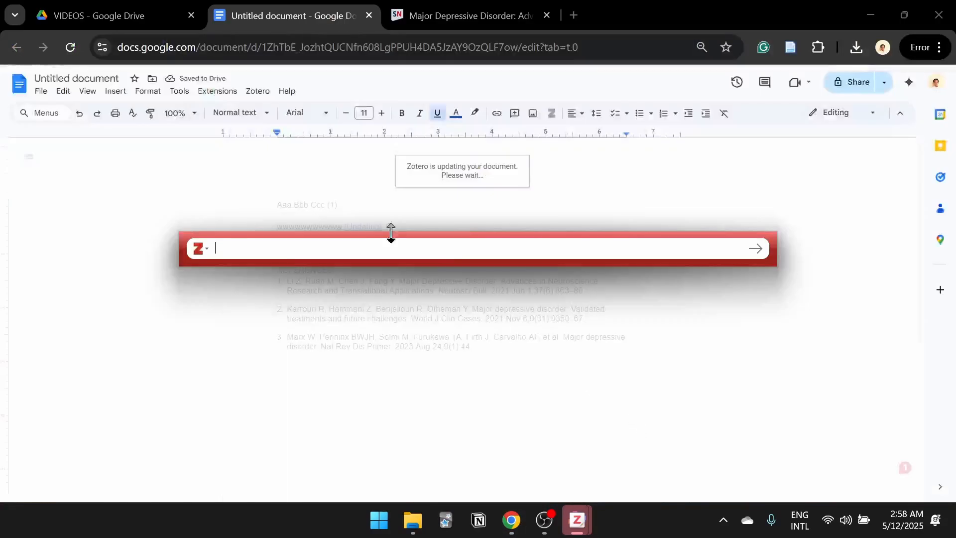
pyautogui.write('major')
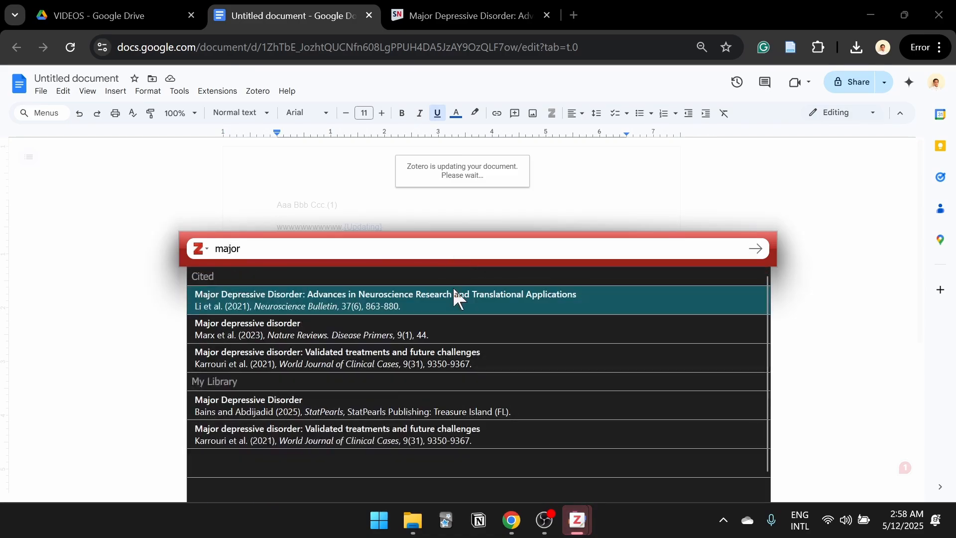
pyautogui.click(371, 403)
pyautogui.press('Return')
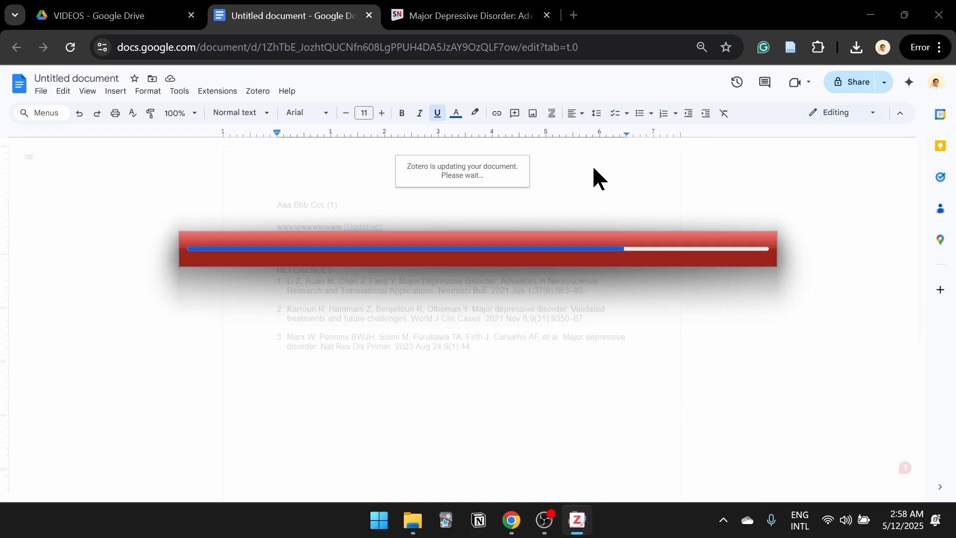